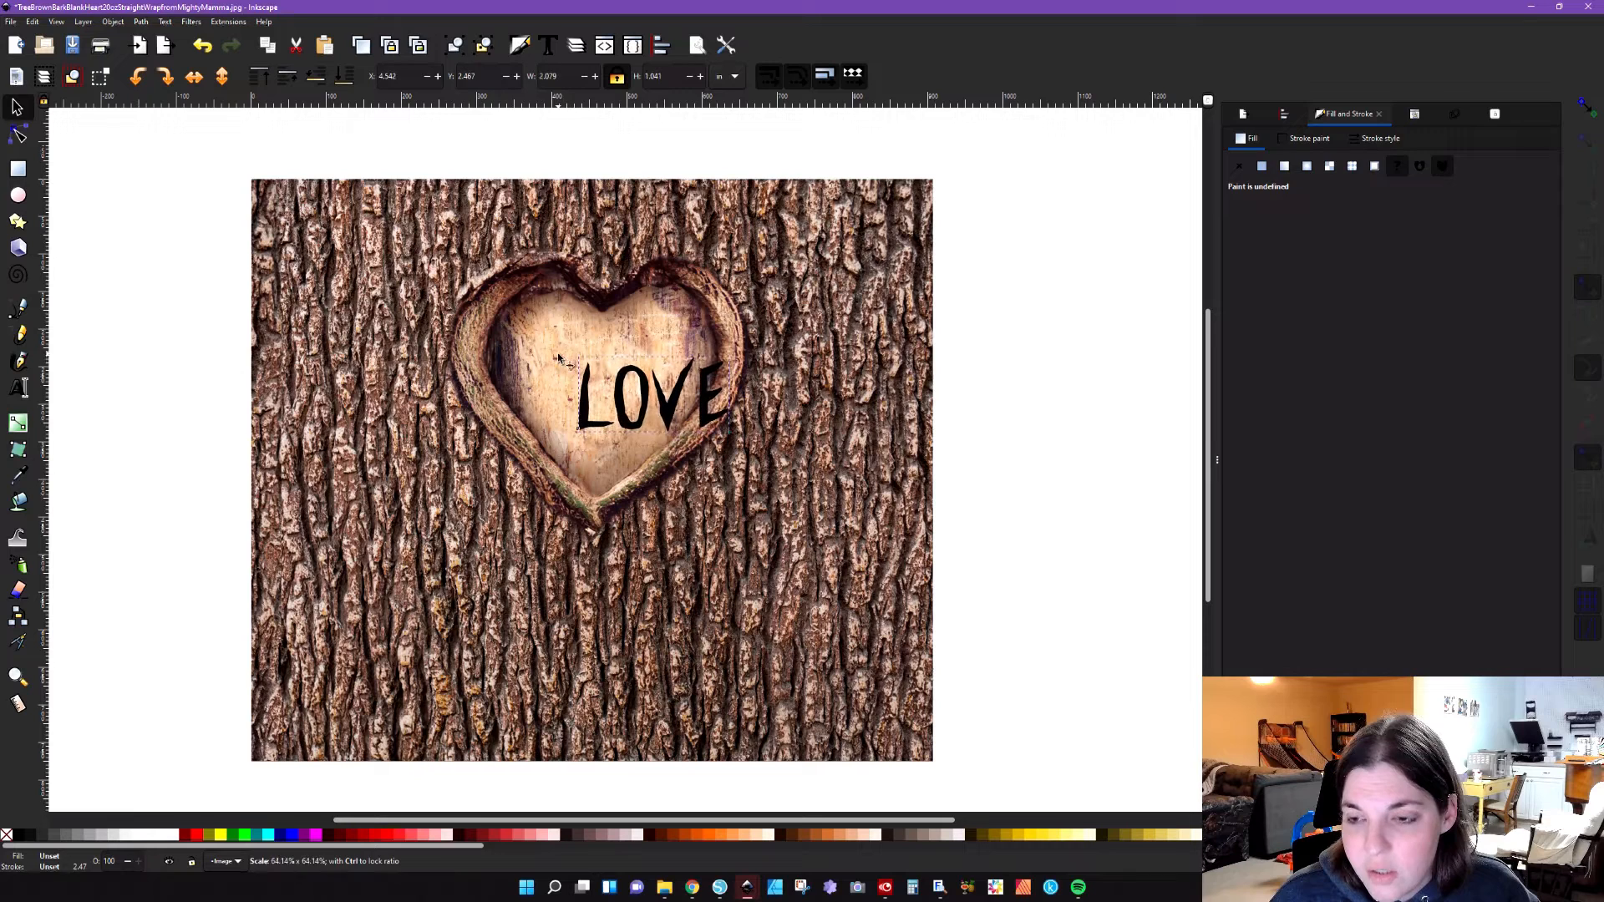
Step: Move the LOVE text into the middle of the carved wooden heart
{"action": "left_click_drag", "start_coordinate": [671, 422], "coordinate": [619, 394]}
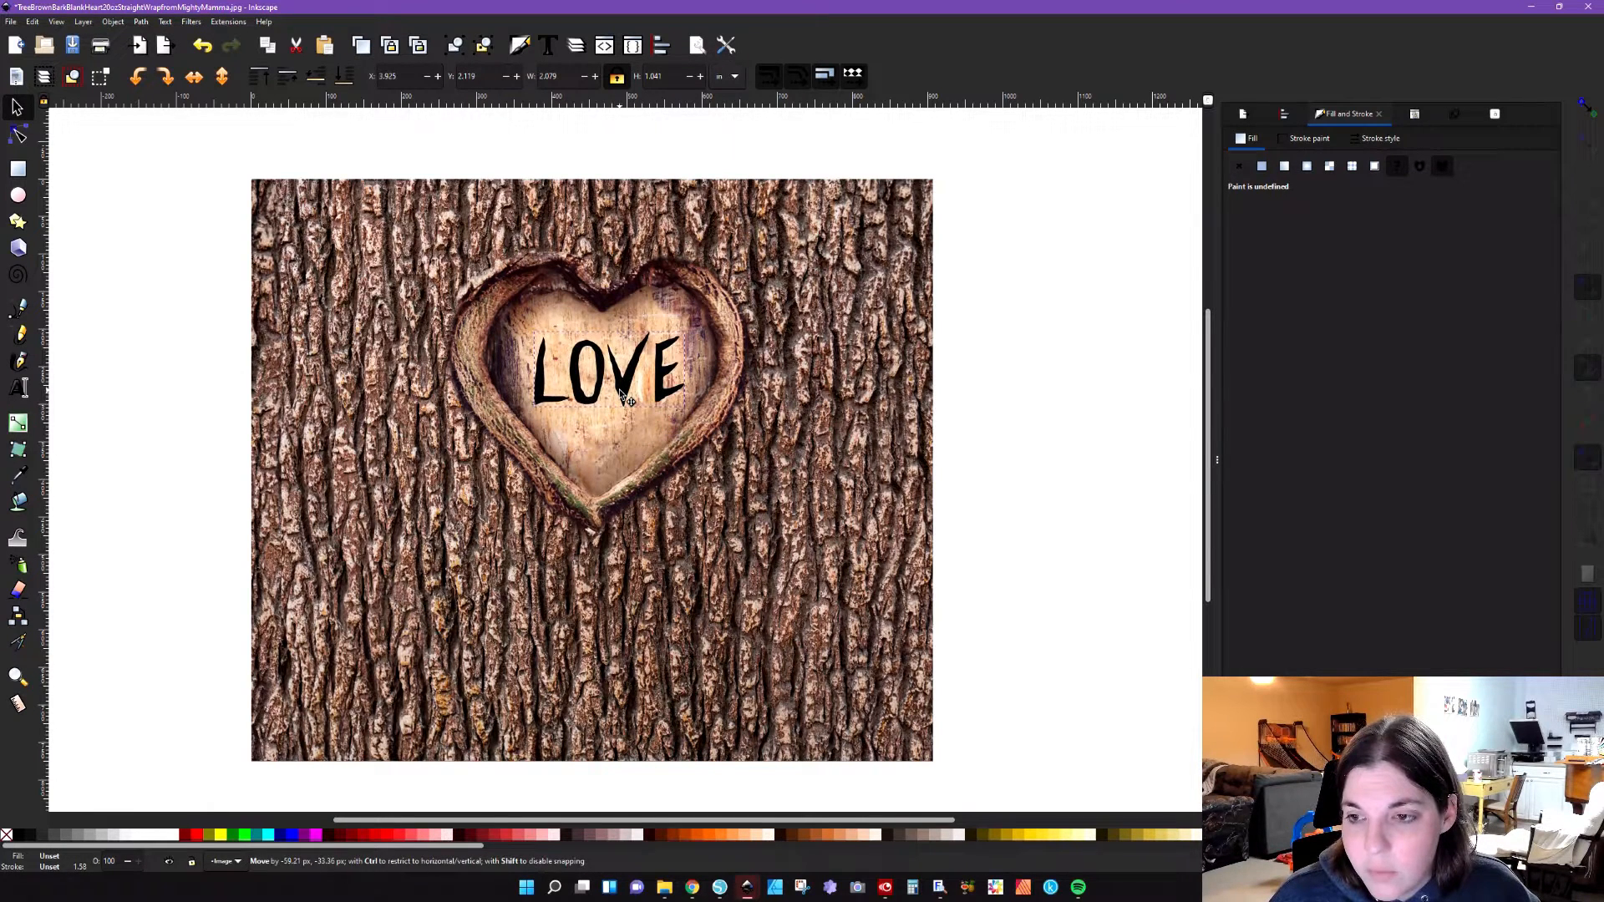
{"action": "left_click_drag", "start_coordinate": [621, 394], "coordinate": [621, 396]}
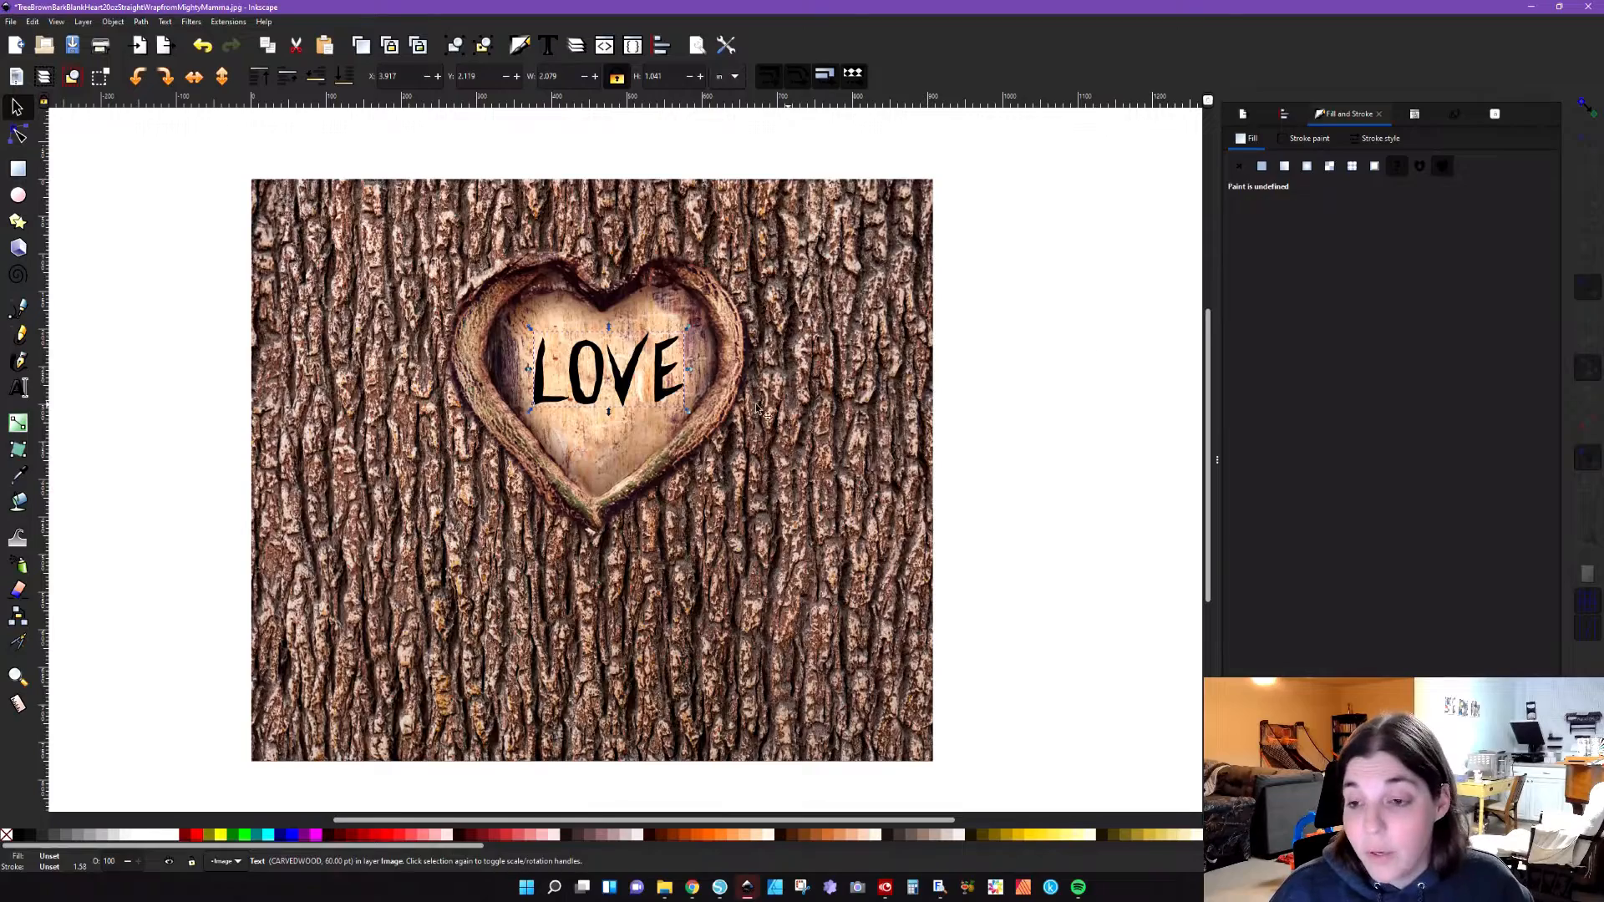
{"action": "scroll", "coordinate": [668, 379], "scroll_direction": "up", "scroll_amount": 1}
{"action": "scroll", "coordinate": [668, 379], "scroll_direction": "up", "scroll_amount": 2}
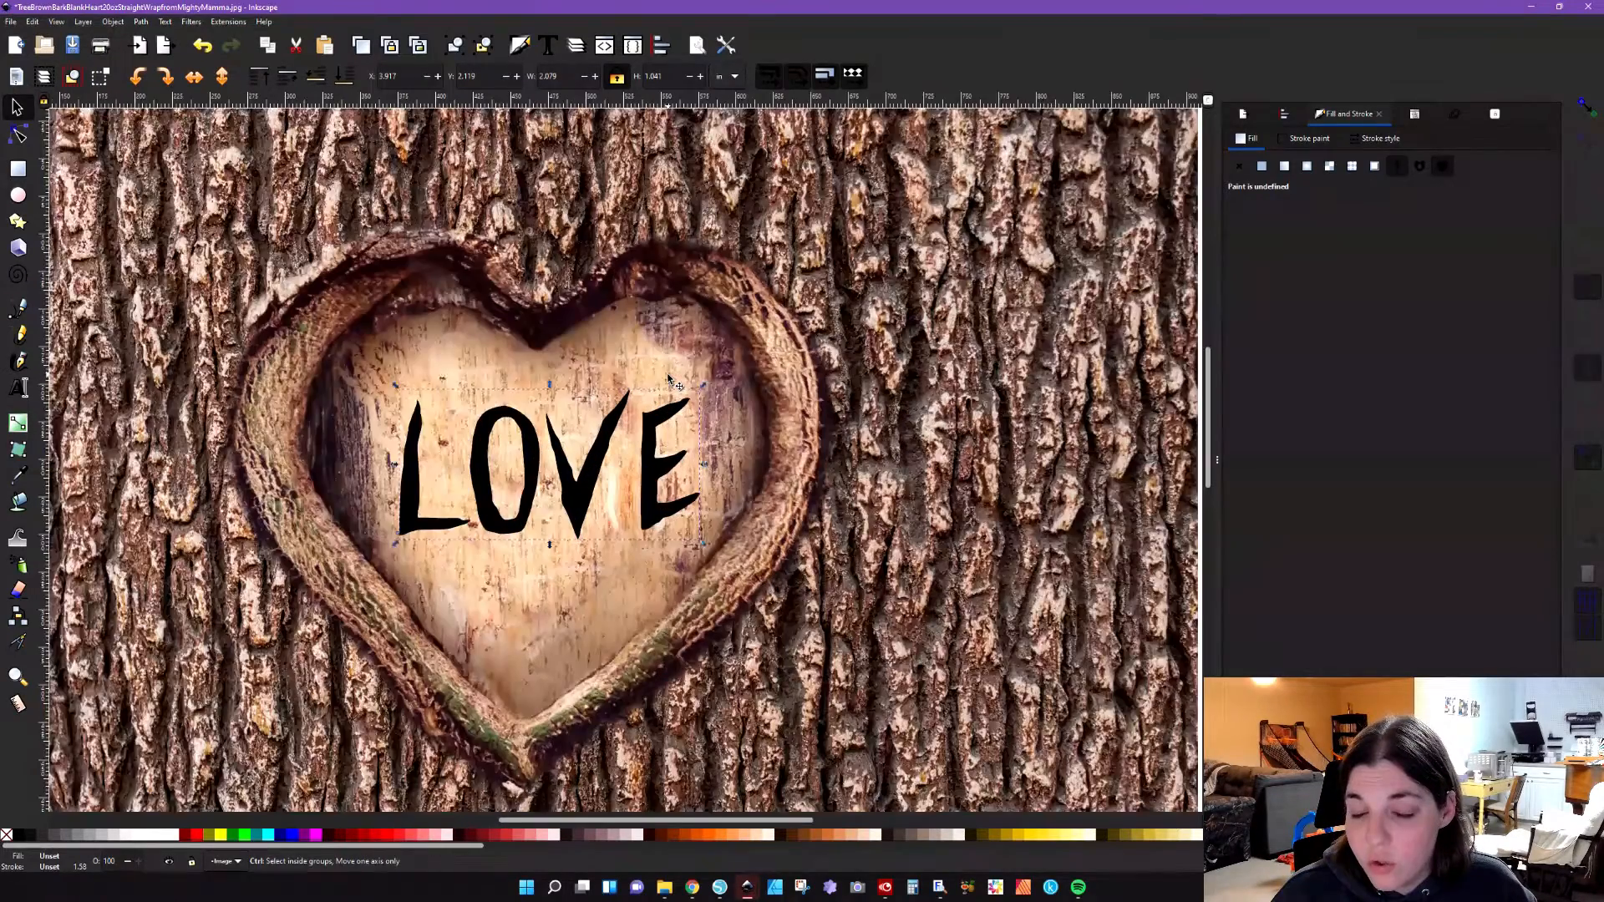
{"action": "left_click_drag", "start_coordinate": [577, 404], "coordinate": [576, 404]}
Step: Try to centre the LOVE text horizontally relative to the tree bark image, undo the alignment and deselect everything
{"action": "left_click", "coordinate": [561, 267], "text": "shift"}
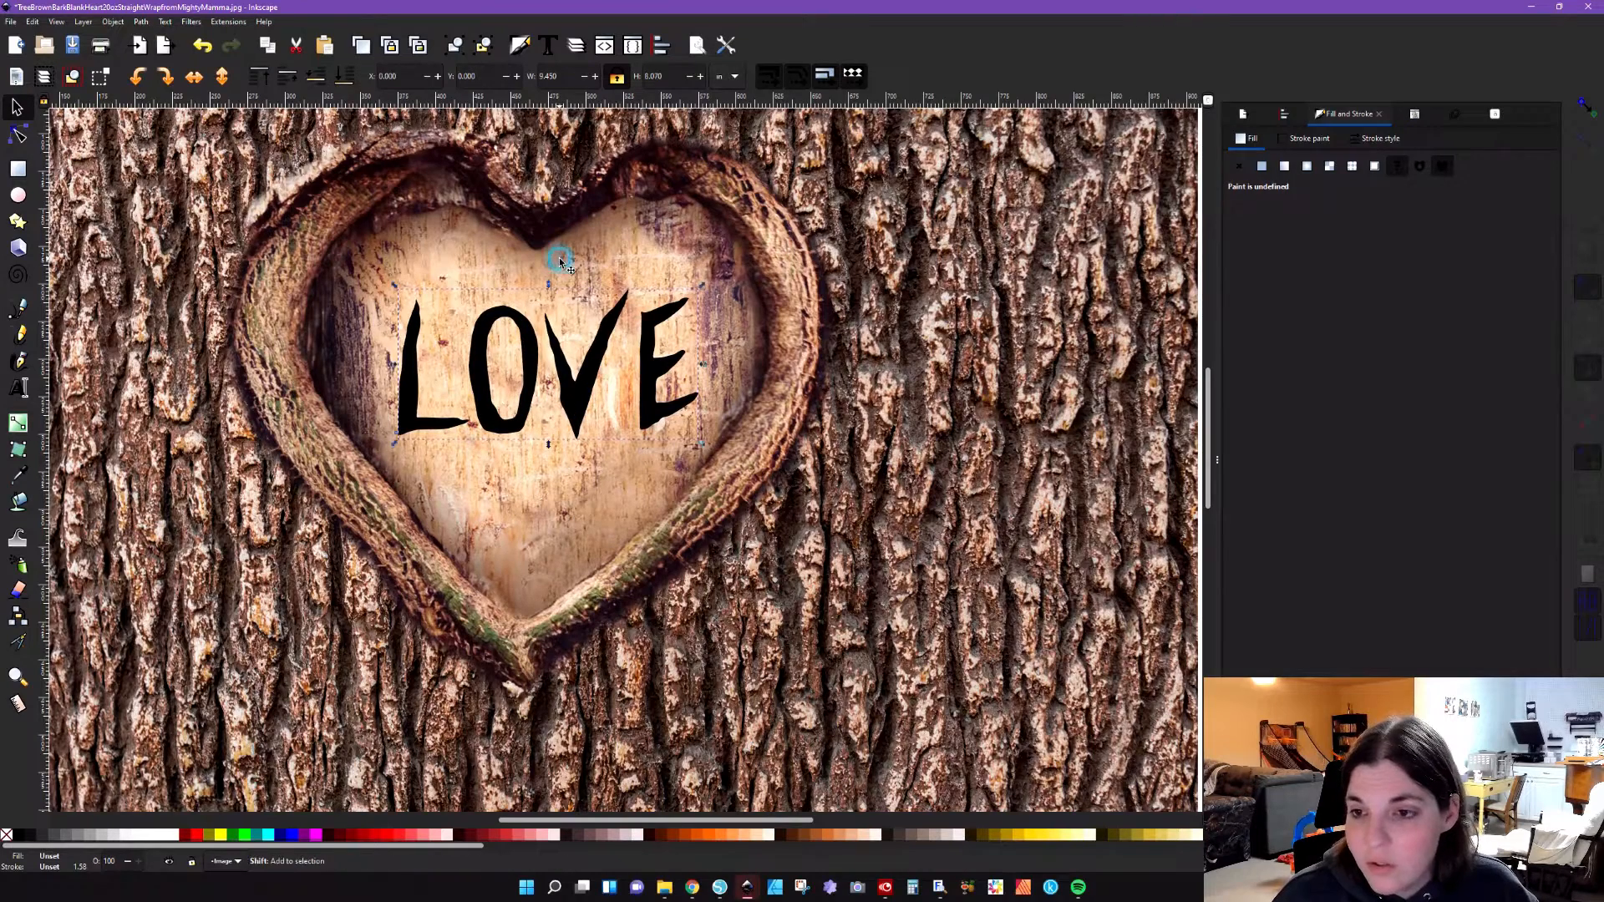
{"action": "left_click", "coordinate": [1284, 117]}
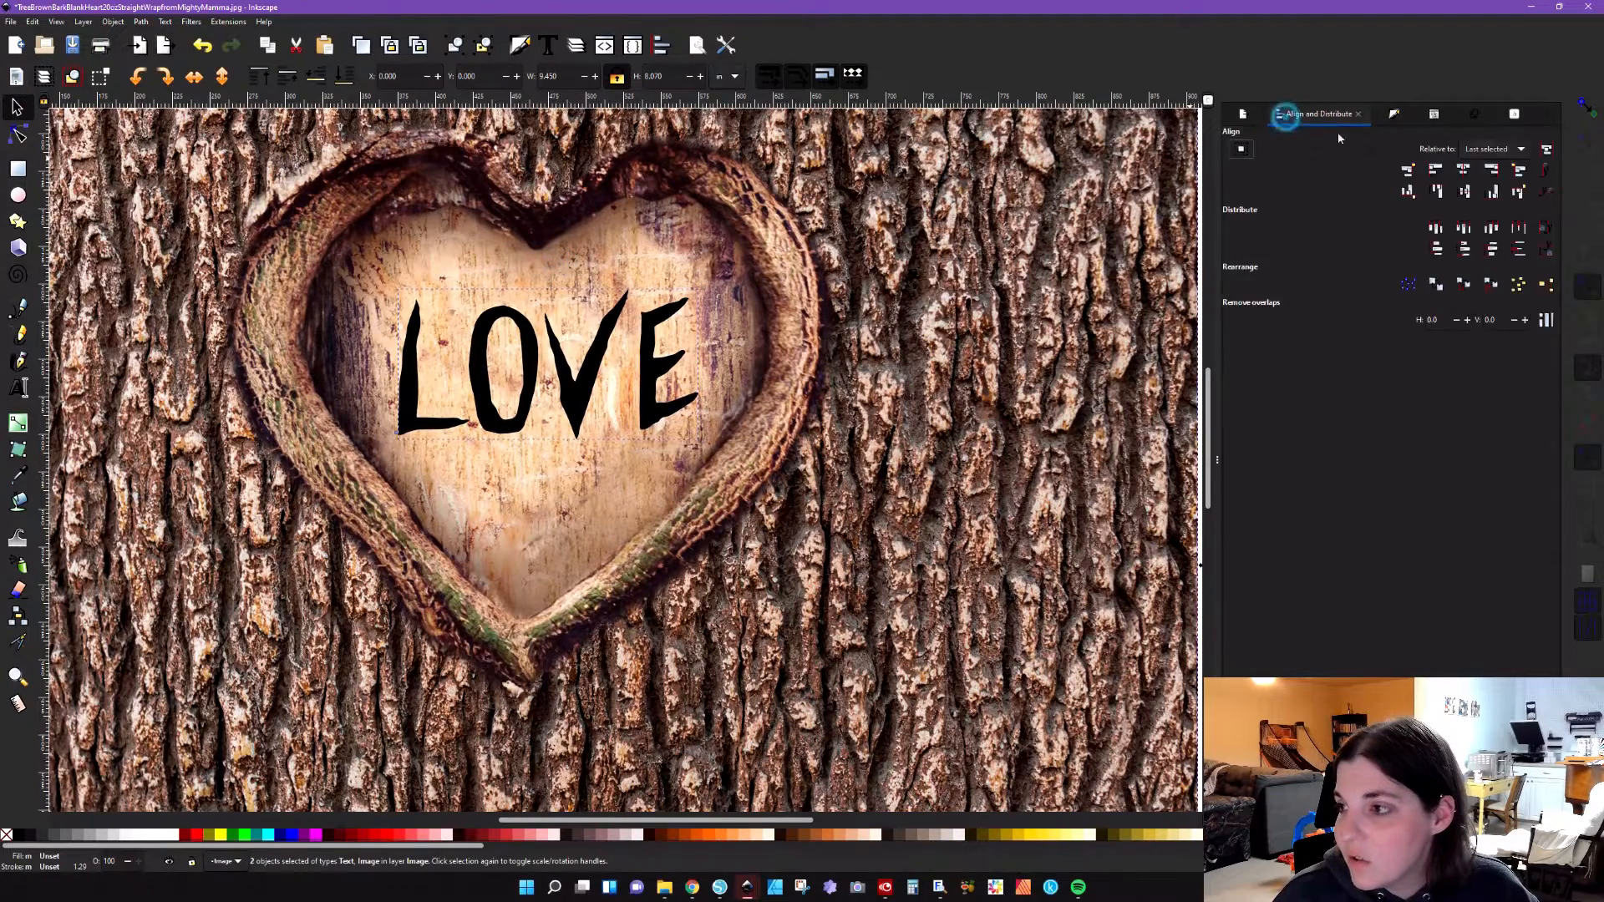
{"action": "left_click", "coordinate": [1464, 172]}
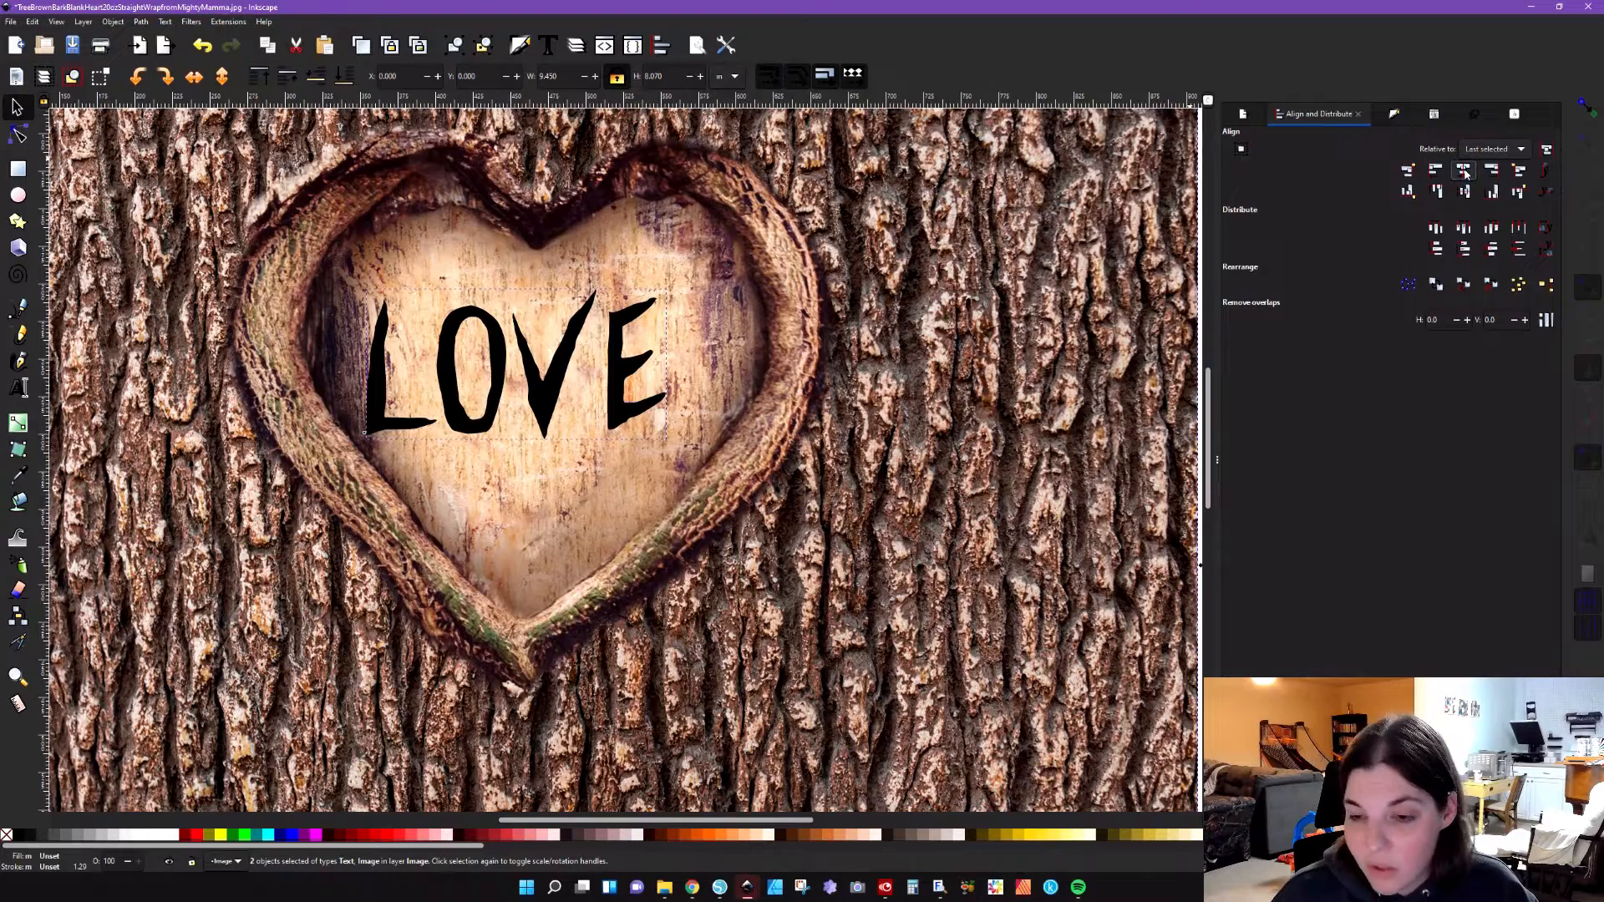
{"action": "key", "text": "ctrl+z"}
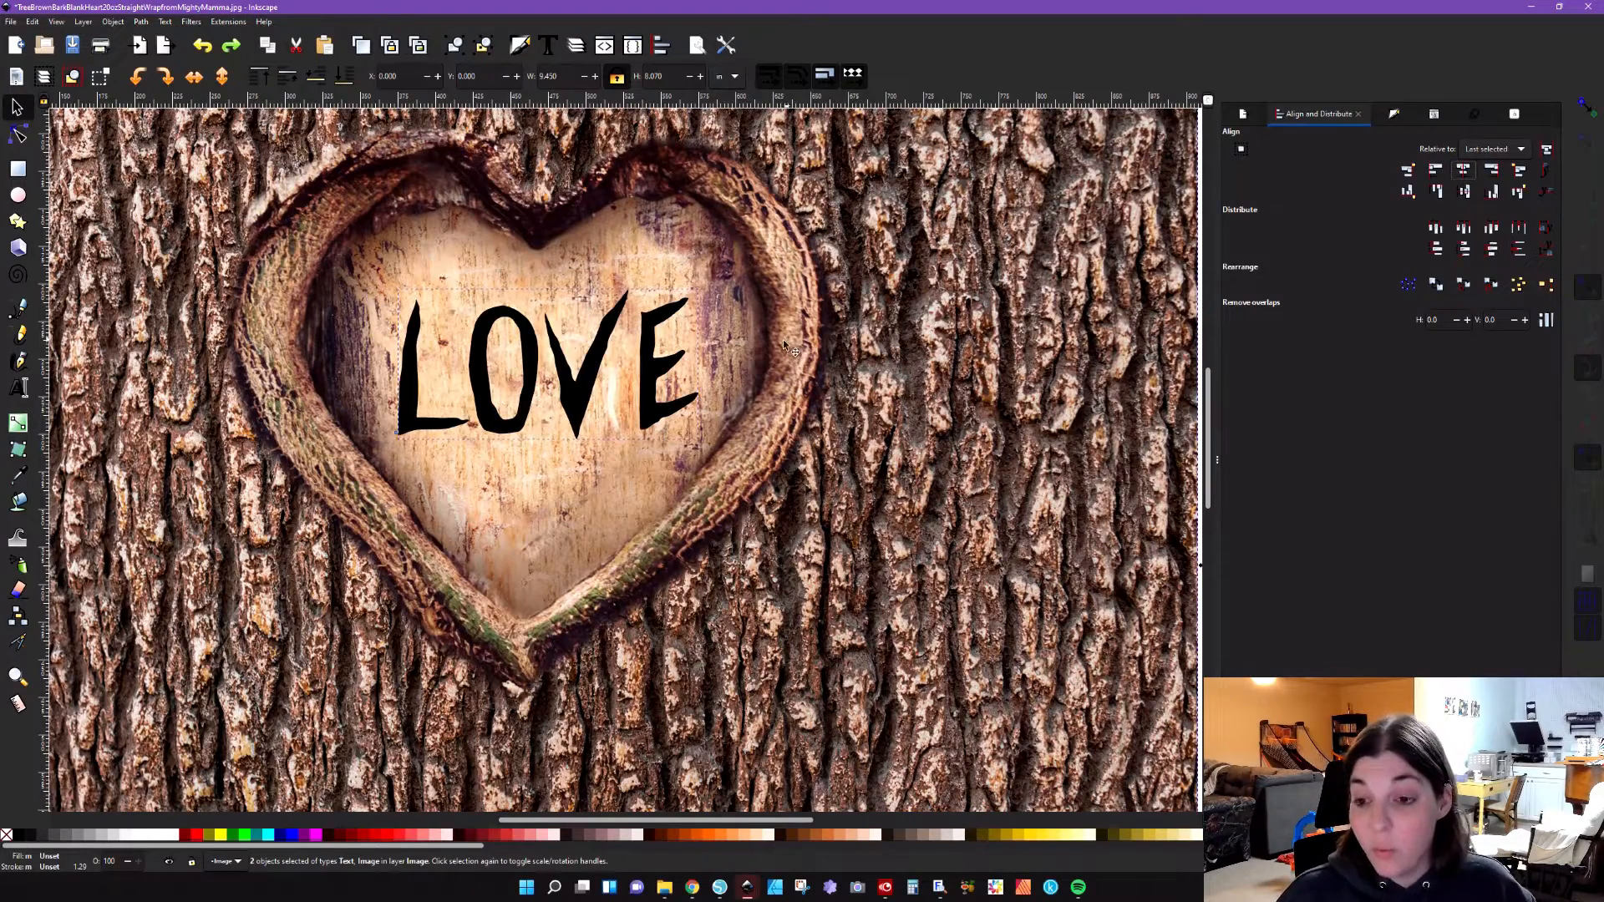
{"action": "left_click", "coordinate": [629, 254]}
{"action": "left_click", "coordinate": [551, 480]}
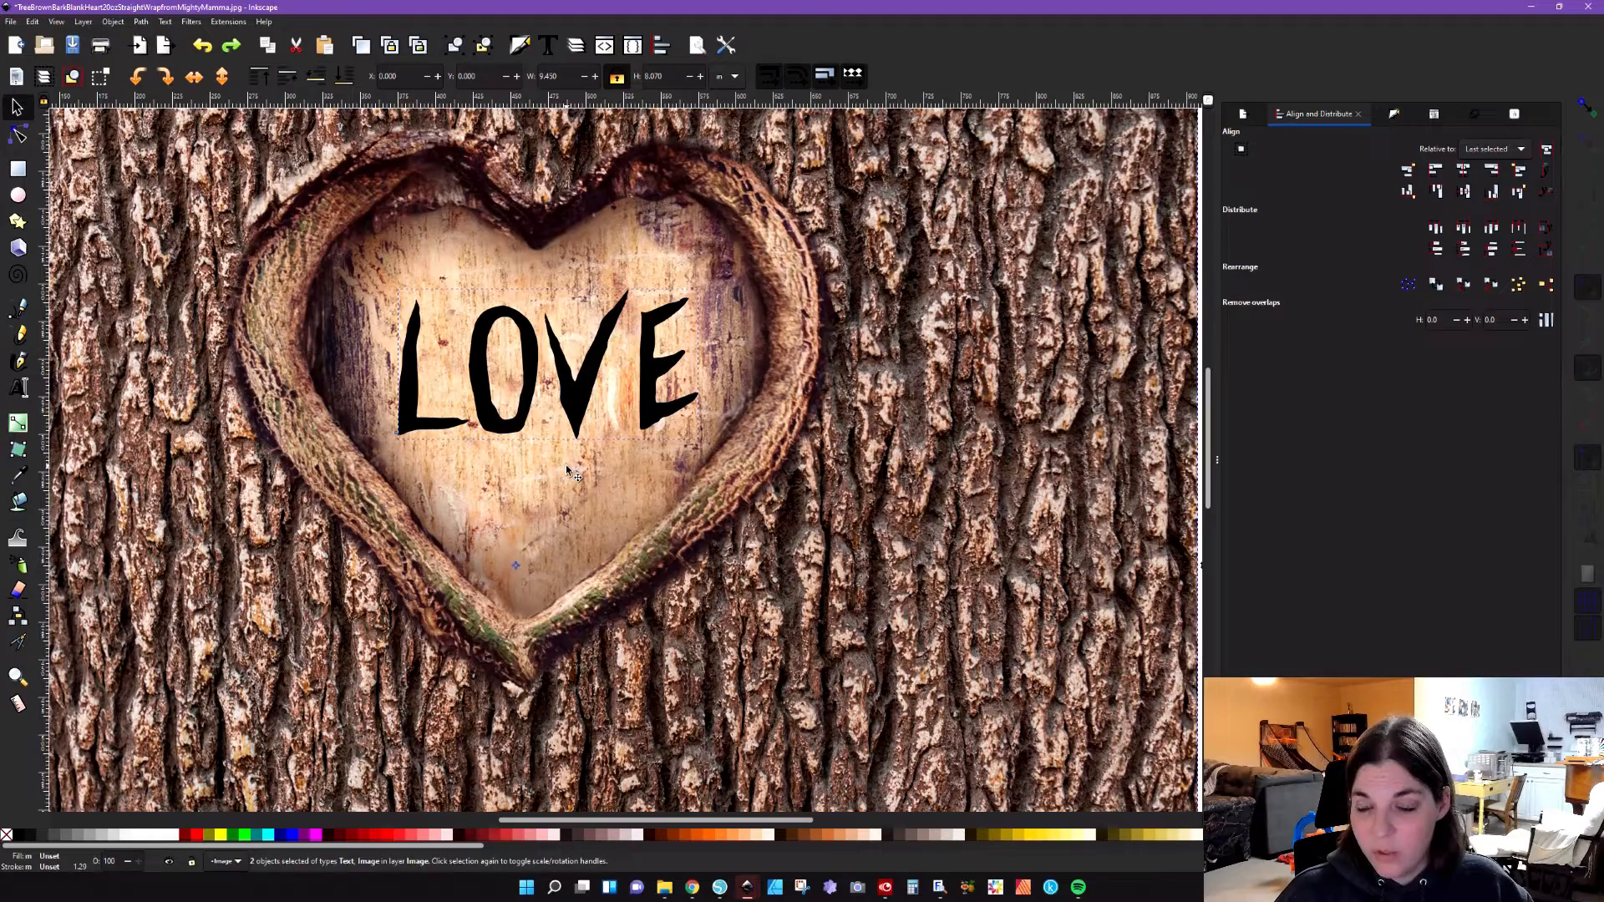
{"action": "scroll", "coordinate": [567, 470], "scroll_direction": "down", "scroll_amount": 1}
{"action": "left_click", "coordinate": [844, 473]}
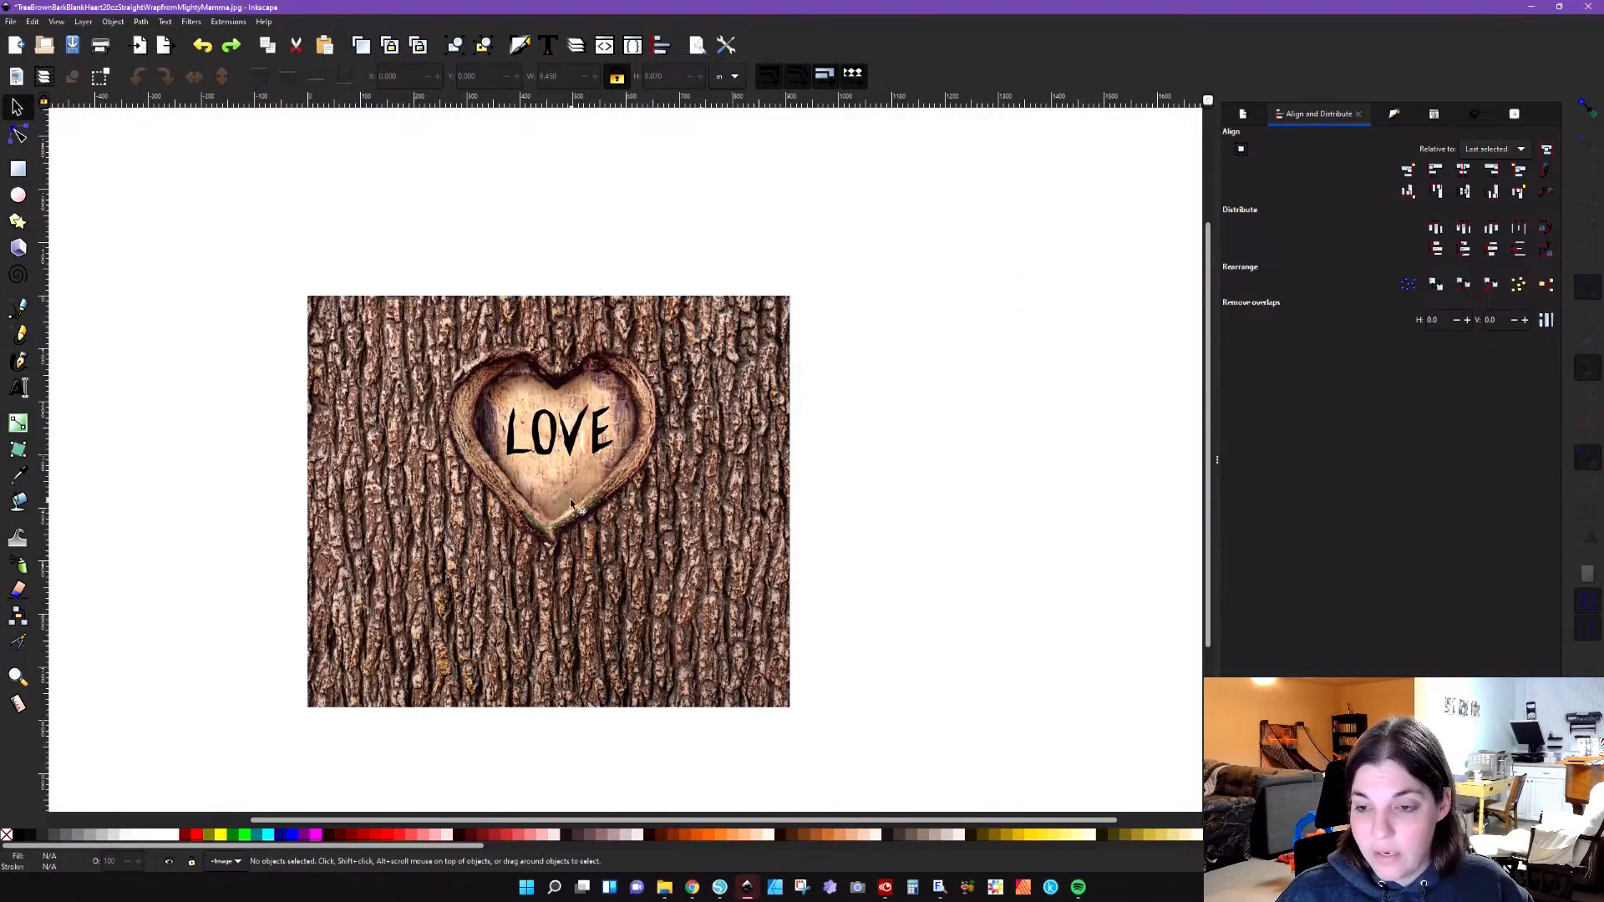
Step: Select the LOVE text and set its fill colour to bright blue
{"action": "scroll", "coordinate": [555, 447], "scroll_direction": "up", "scroll_amount": 1}
{"action": "scroll", "coordinate": [555, 447], "scroll_direction": "up", "scroll_amount": 2}
{"action": "left_click", "coordinate": [610, 438]}
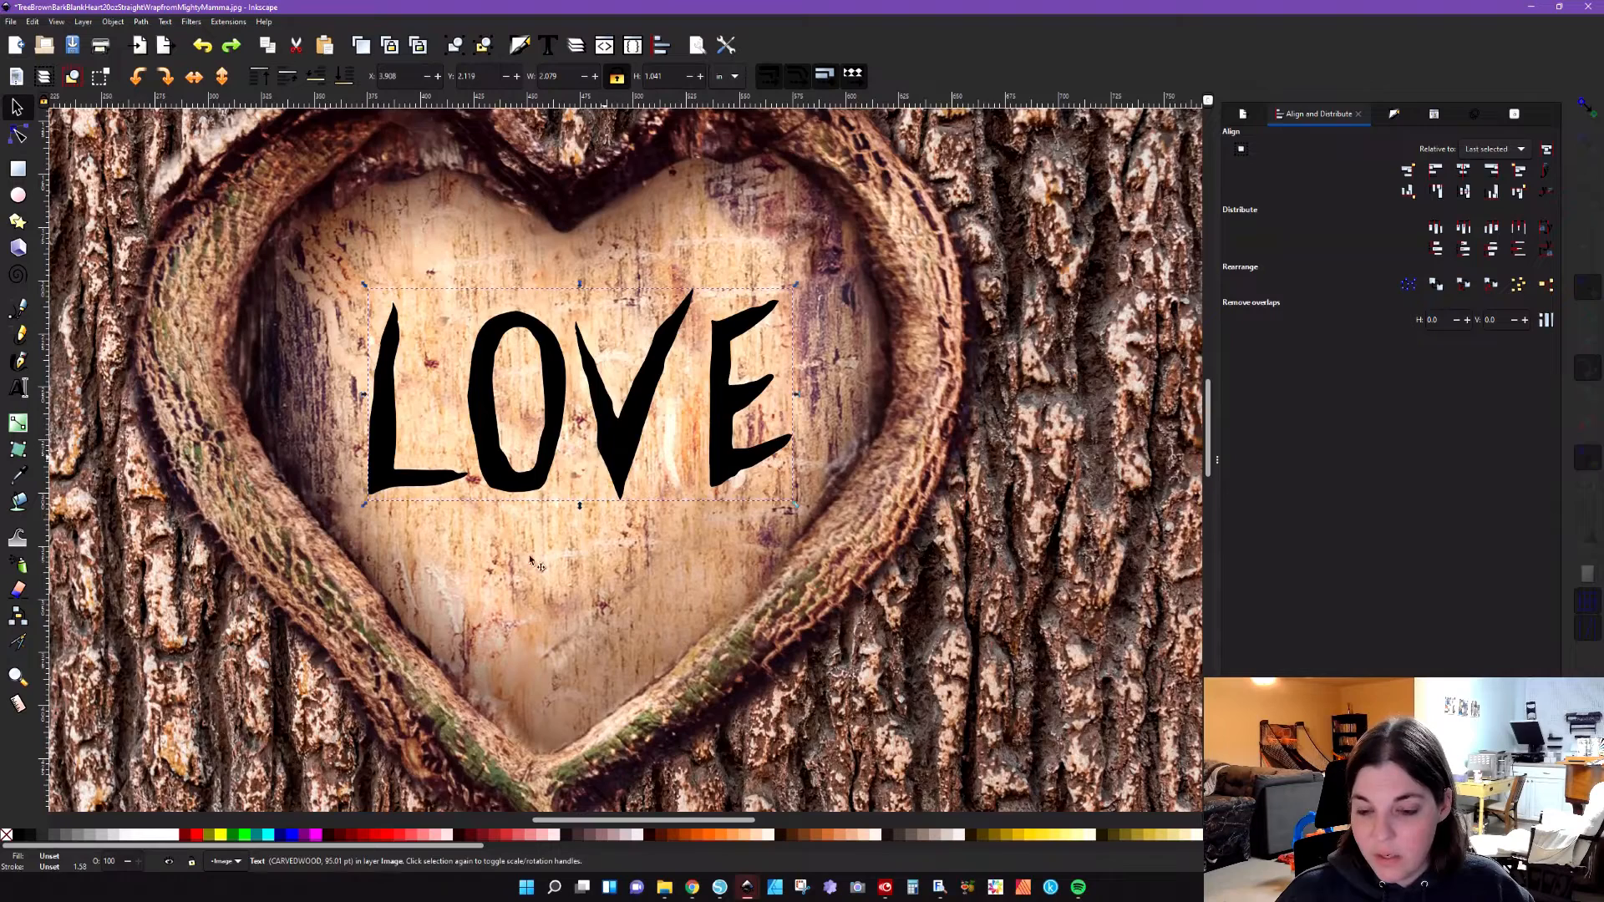
{"action": "left_click", "coordinate": [311, 835]}
{"action": "left_click", "coordinate": [286, 835]}
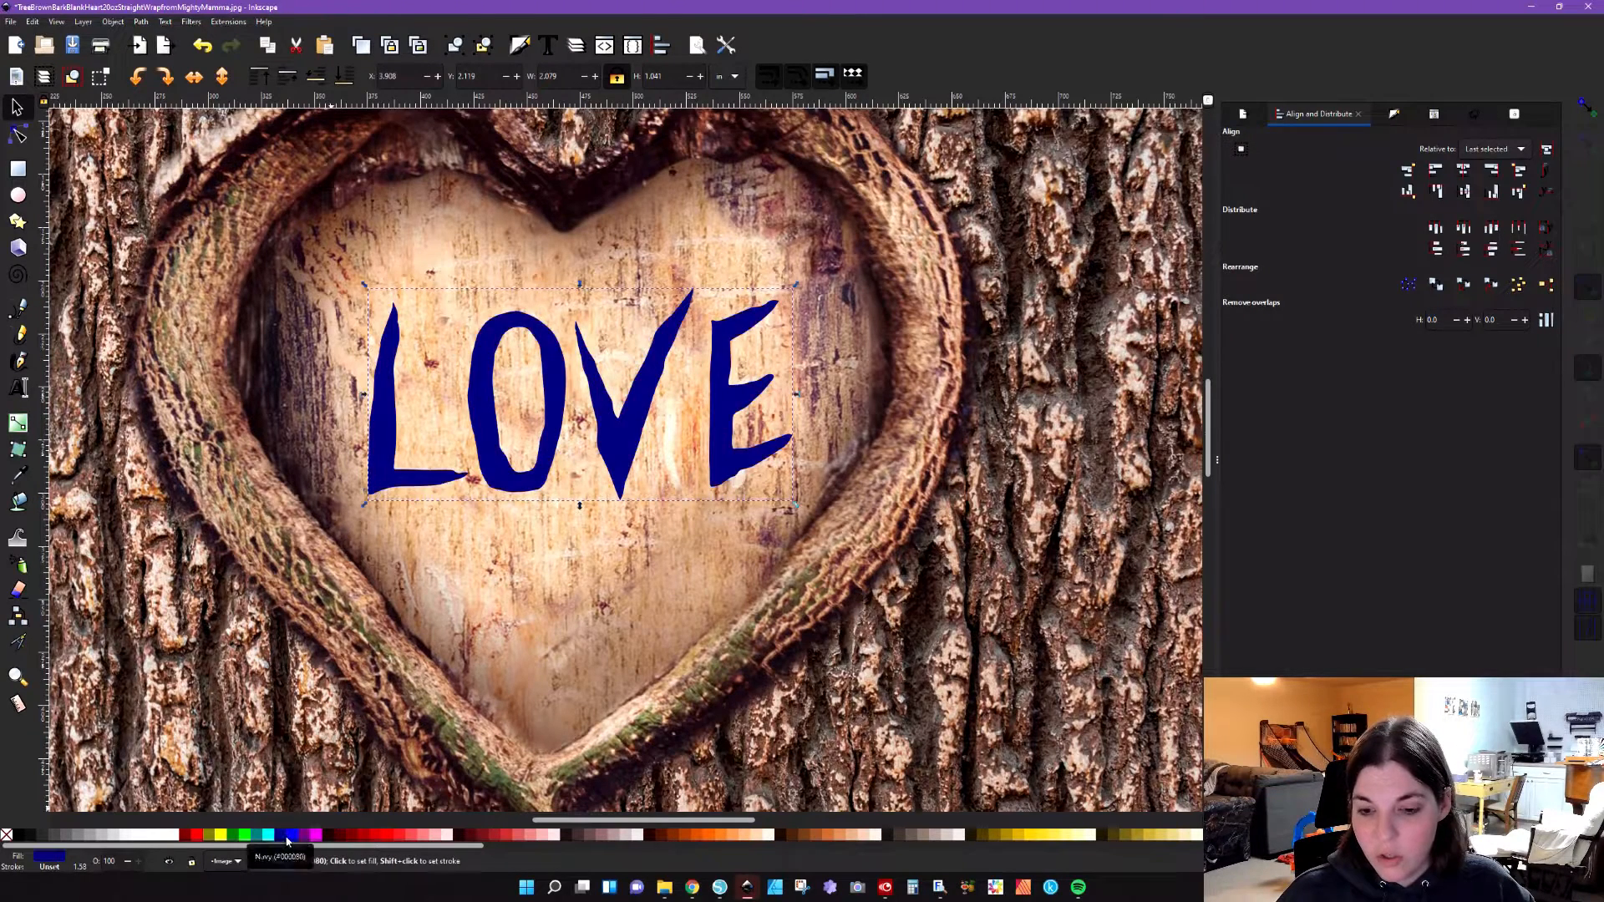
{"action": "left_click", "coordinate": [291, 837]}
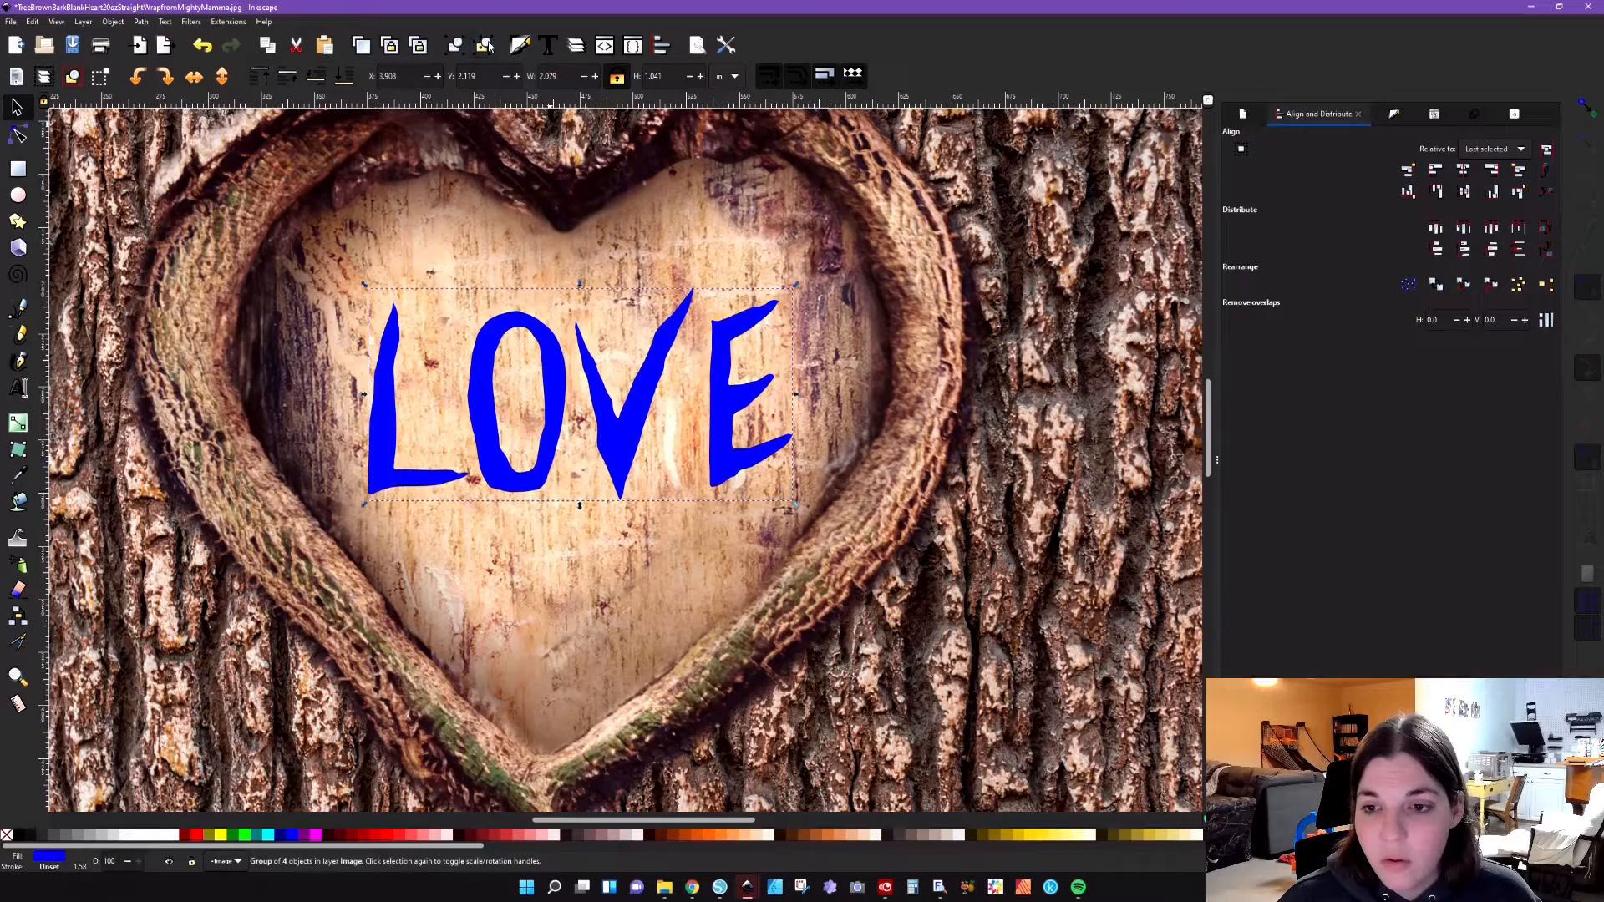
Step: Merge the four blue letter paths into one path with Union and check its nodes
{"action": "left_click", "coordinate": [140, 22]}
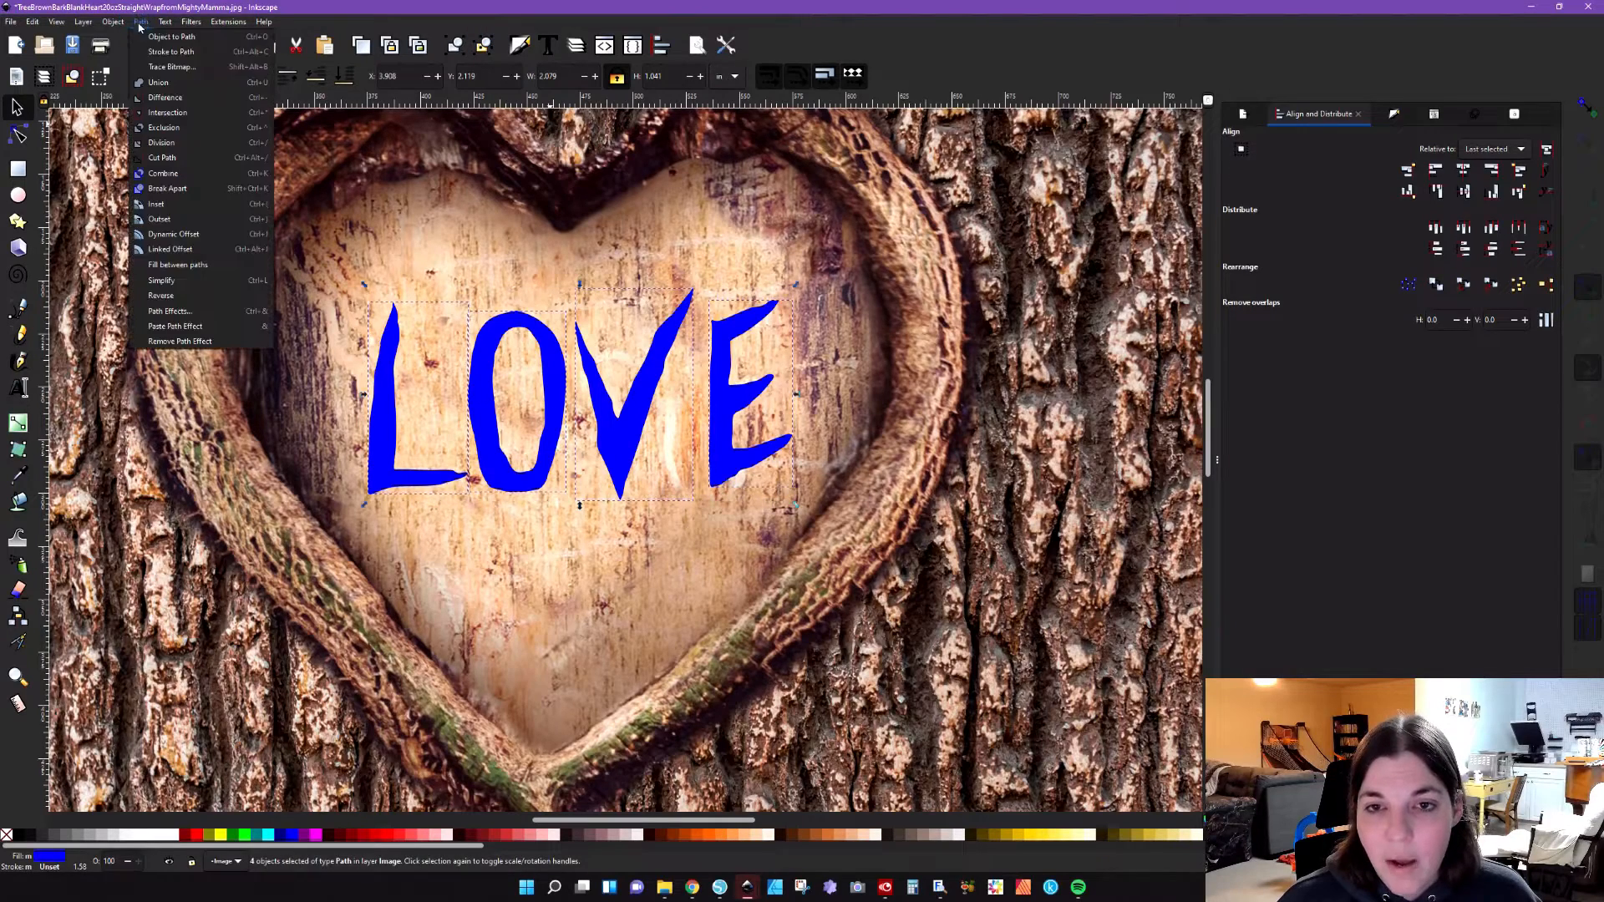
{"action": "left_click", "coordinate": [167, 84]}
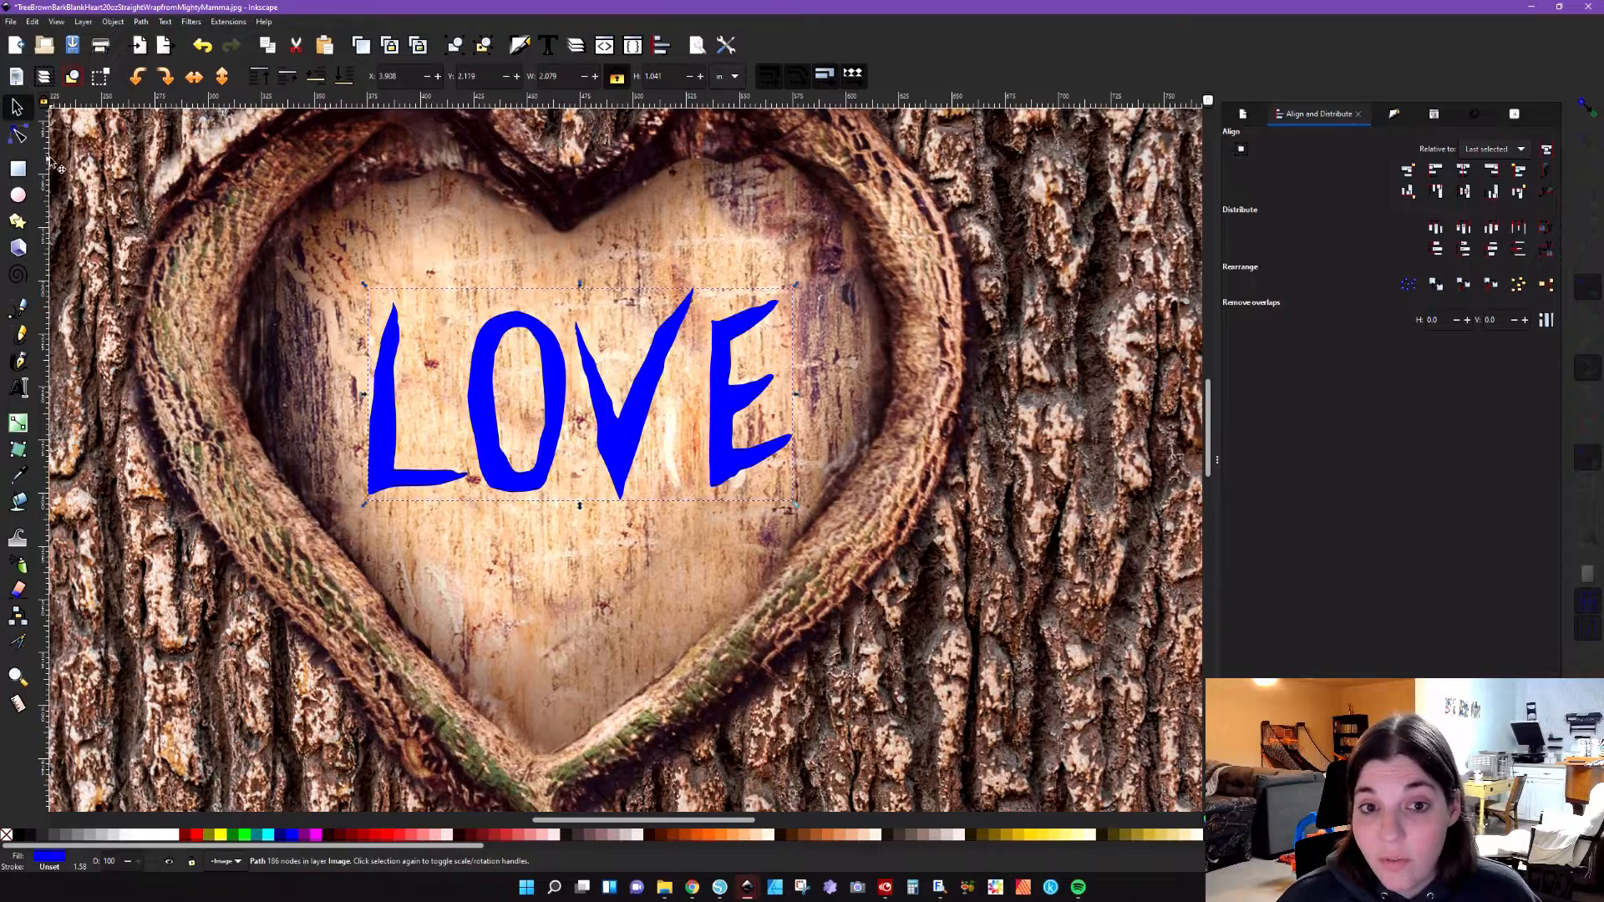
{"action": "left_click", "coordinate": [18, 135]}
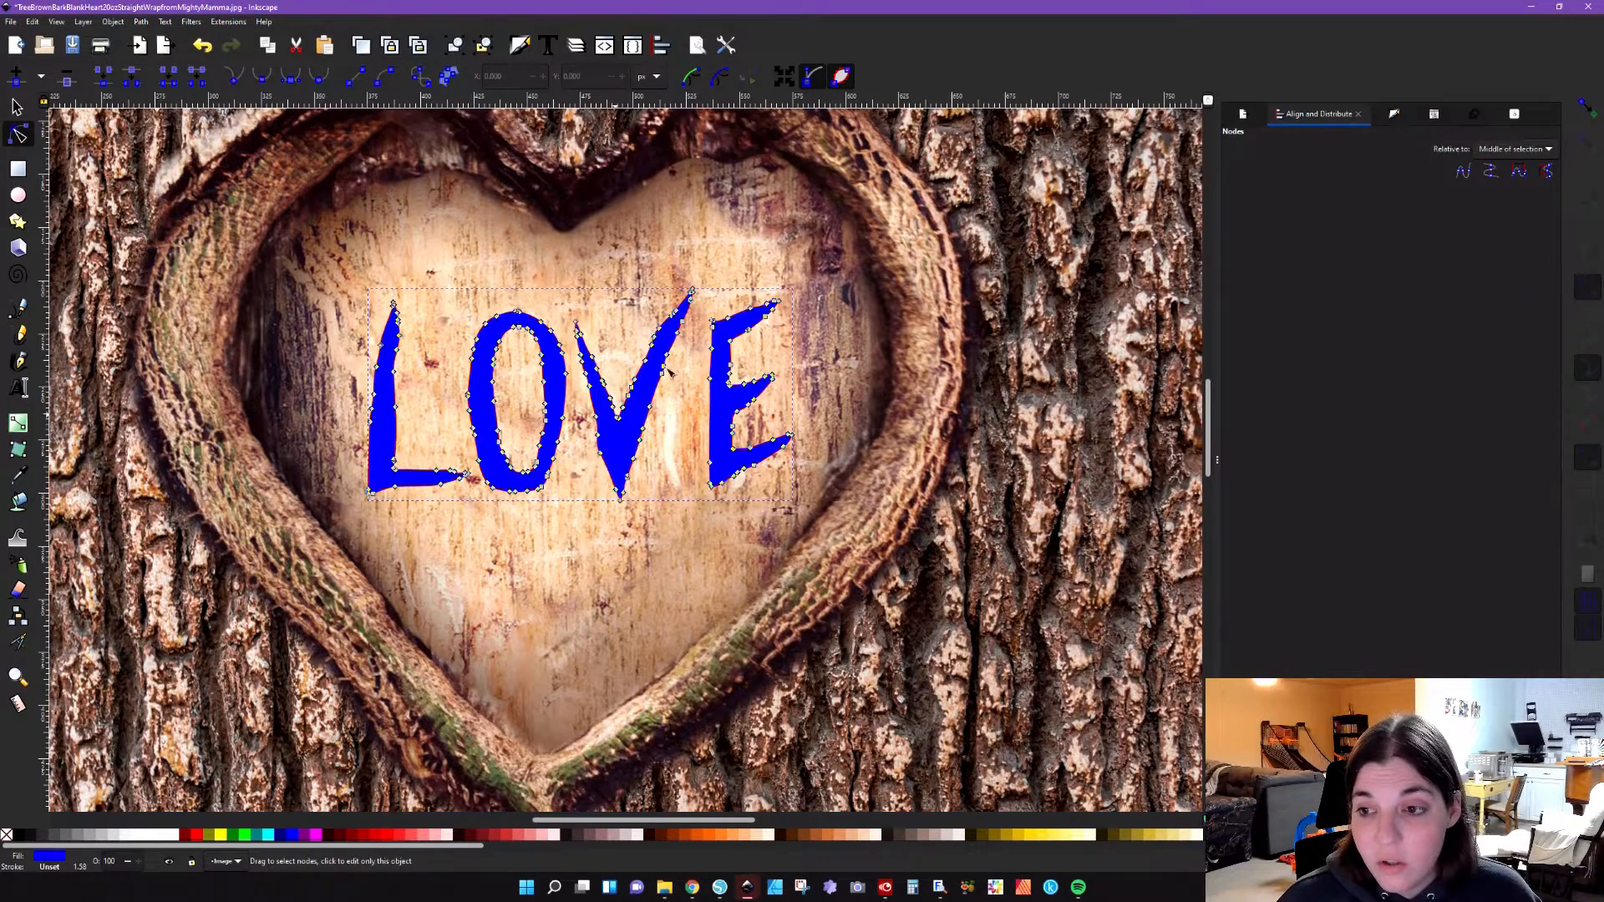
{"action": "left_click", "coordinate": [16, 107]}
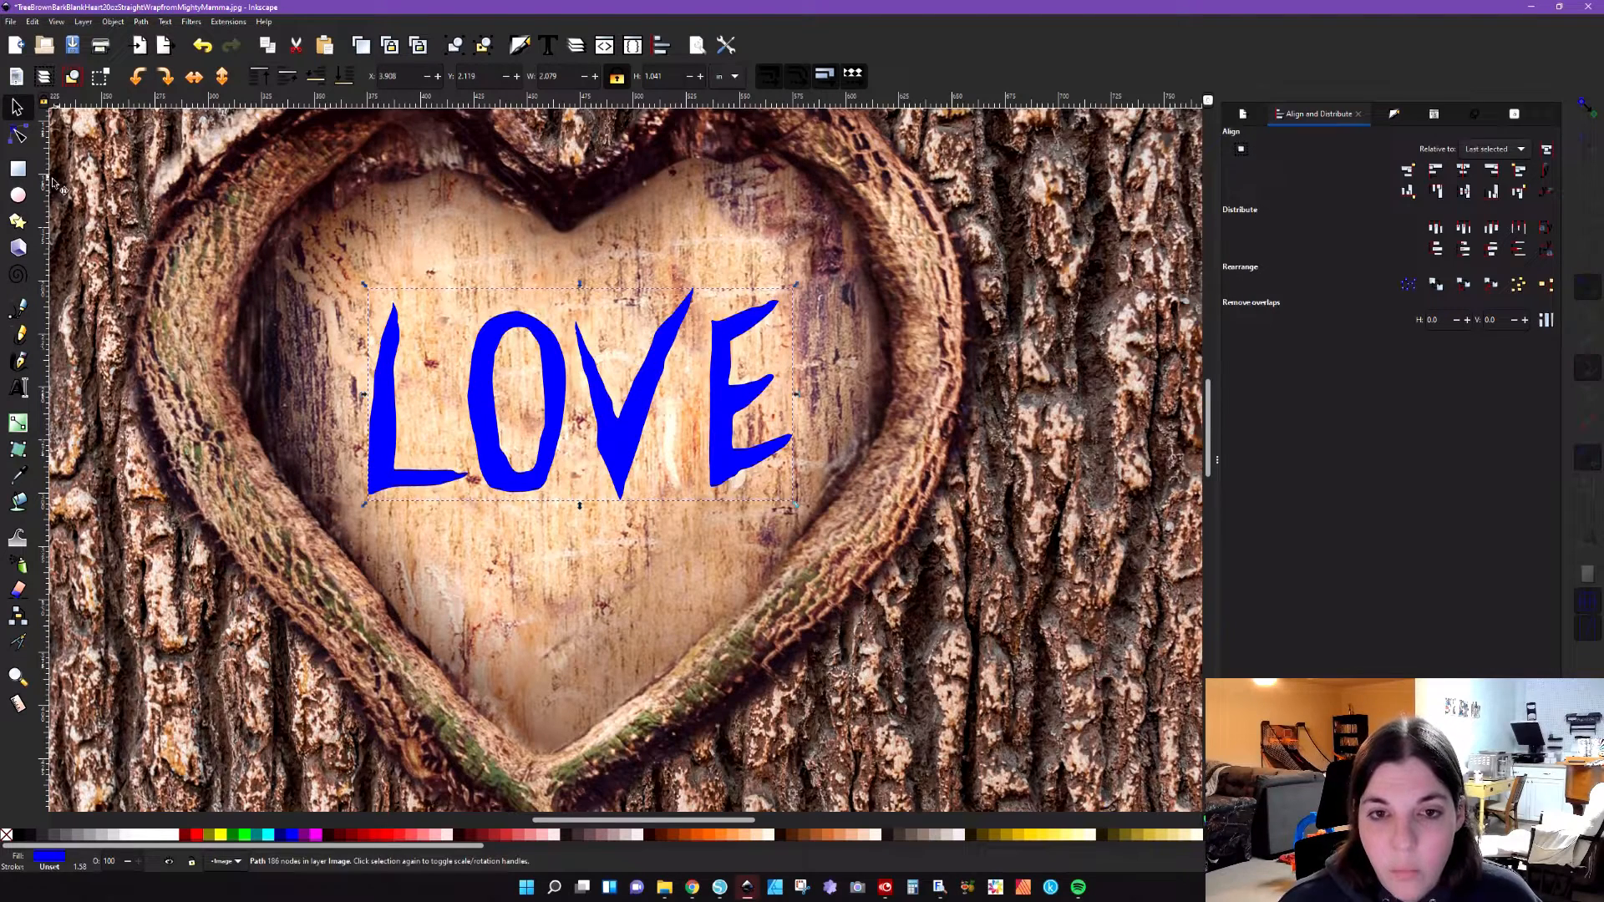
Step: Draw a black rectangle about 2.3 by 1.2 in covering the LOVE lettering and lower it behind the letters
{"action": "left_click", "coordinate": [17, 167]}
{"action": "mouse_move", "coordinate": [343, 270]}
{"action": "left_mouse_down"}
{"action": "mouse_move", "coordinate": [551, 403]}
{"action": "mouse_move", "coordinate": [817, 519]}
{"action": "left_mouse_up"}
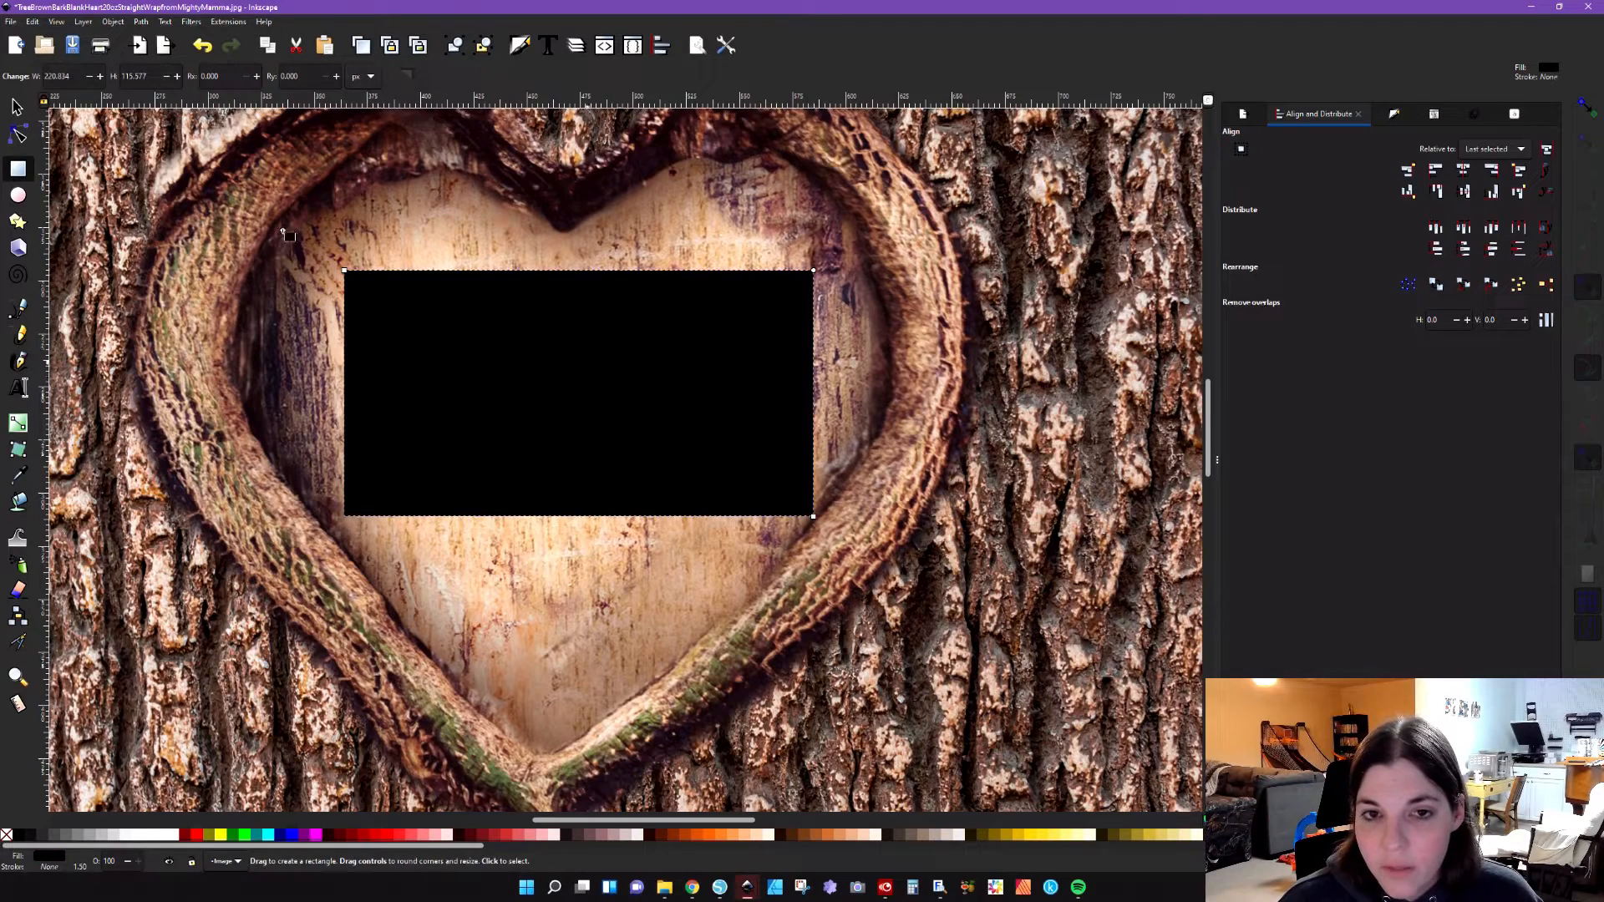
{"action": "left_click", "coordinate": [16, 107]}
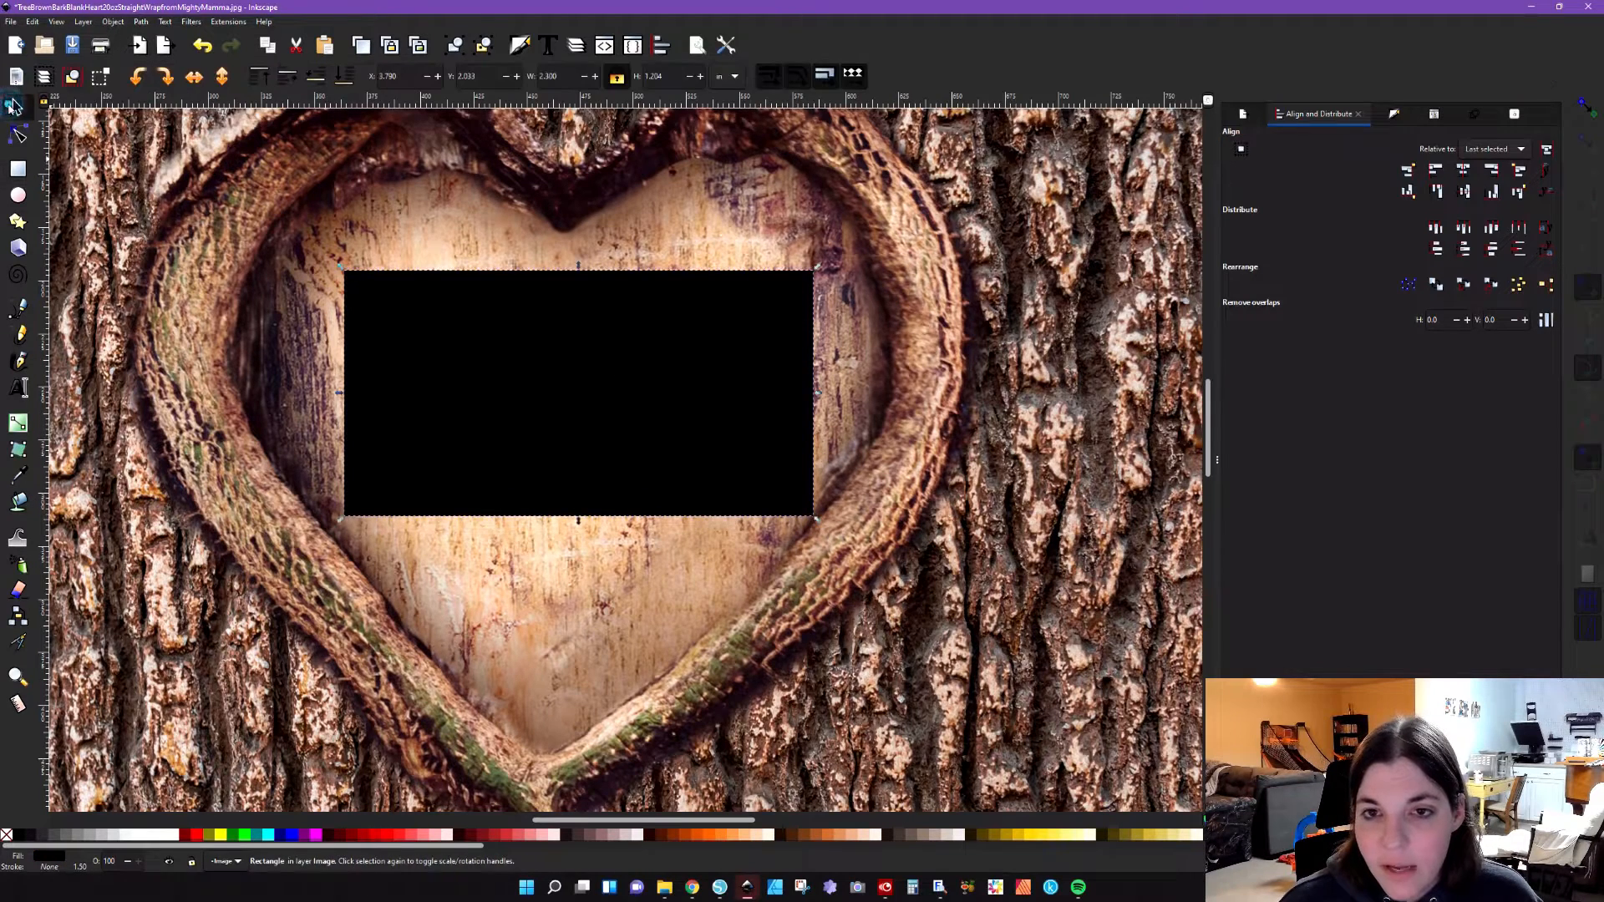
{"action": "left_click", "coordinate": [317, 77]}
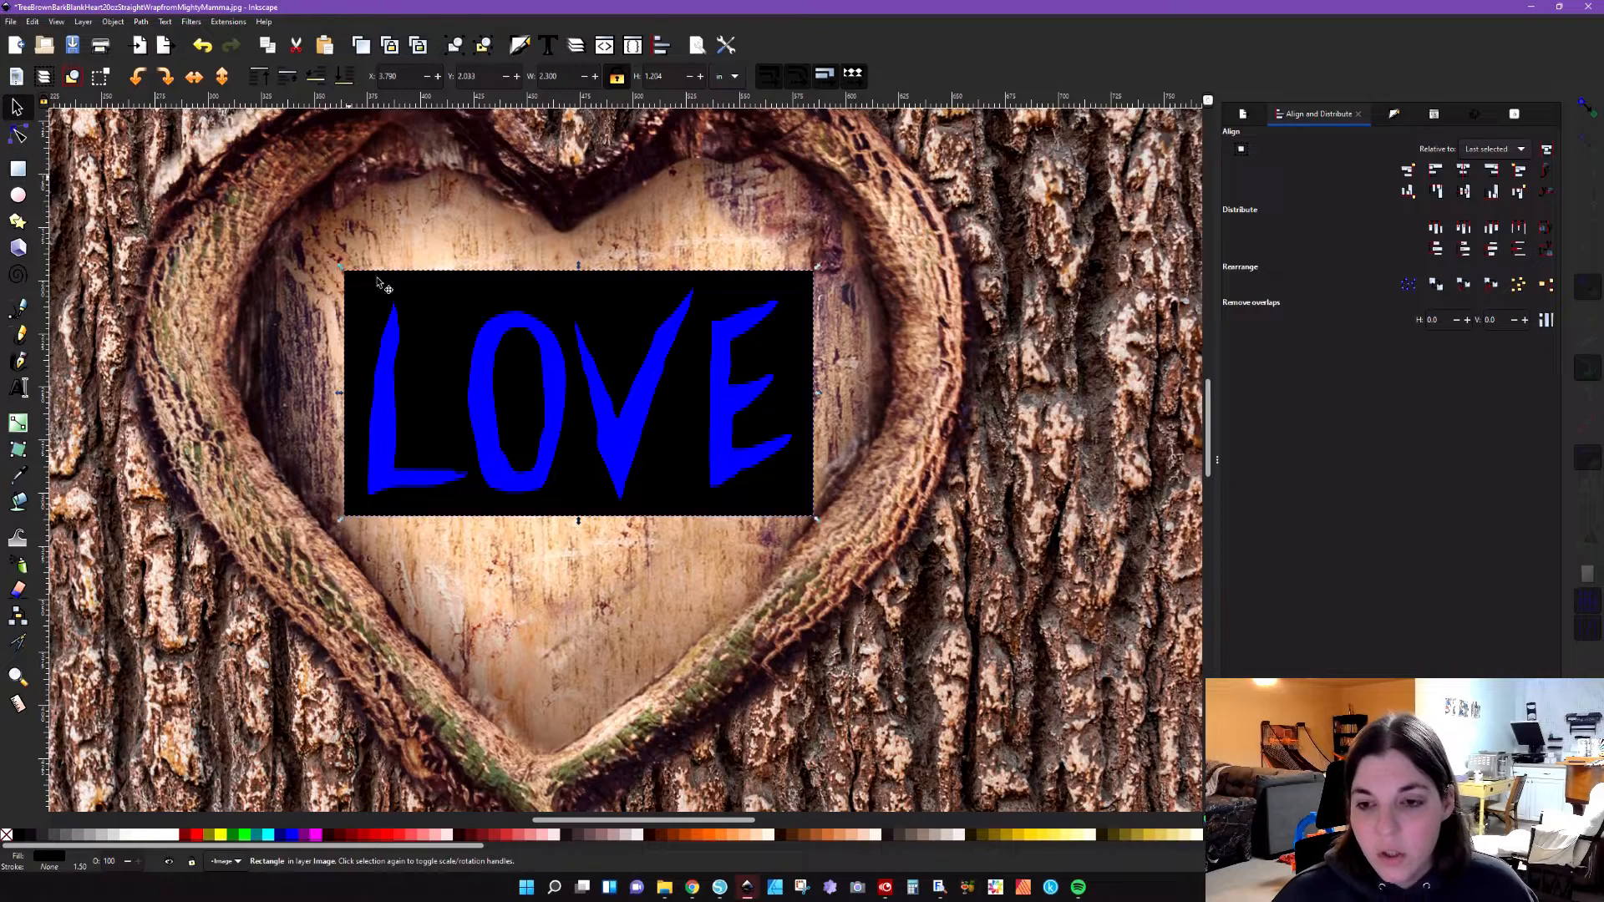
Step: Duplicate the blue LOVE path and cut the copy out of the black rectangle with Difference
{"action": "left_click", "coordinate": [389, 407]}
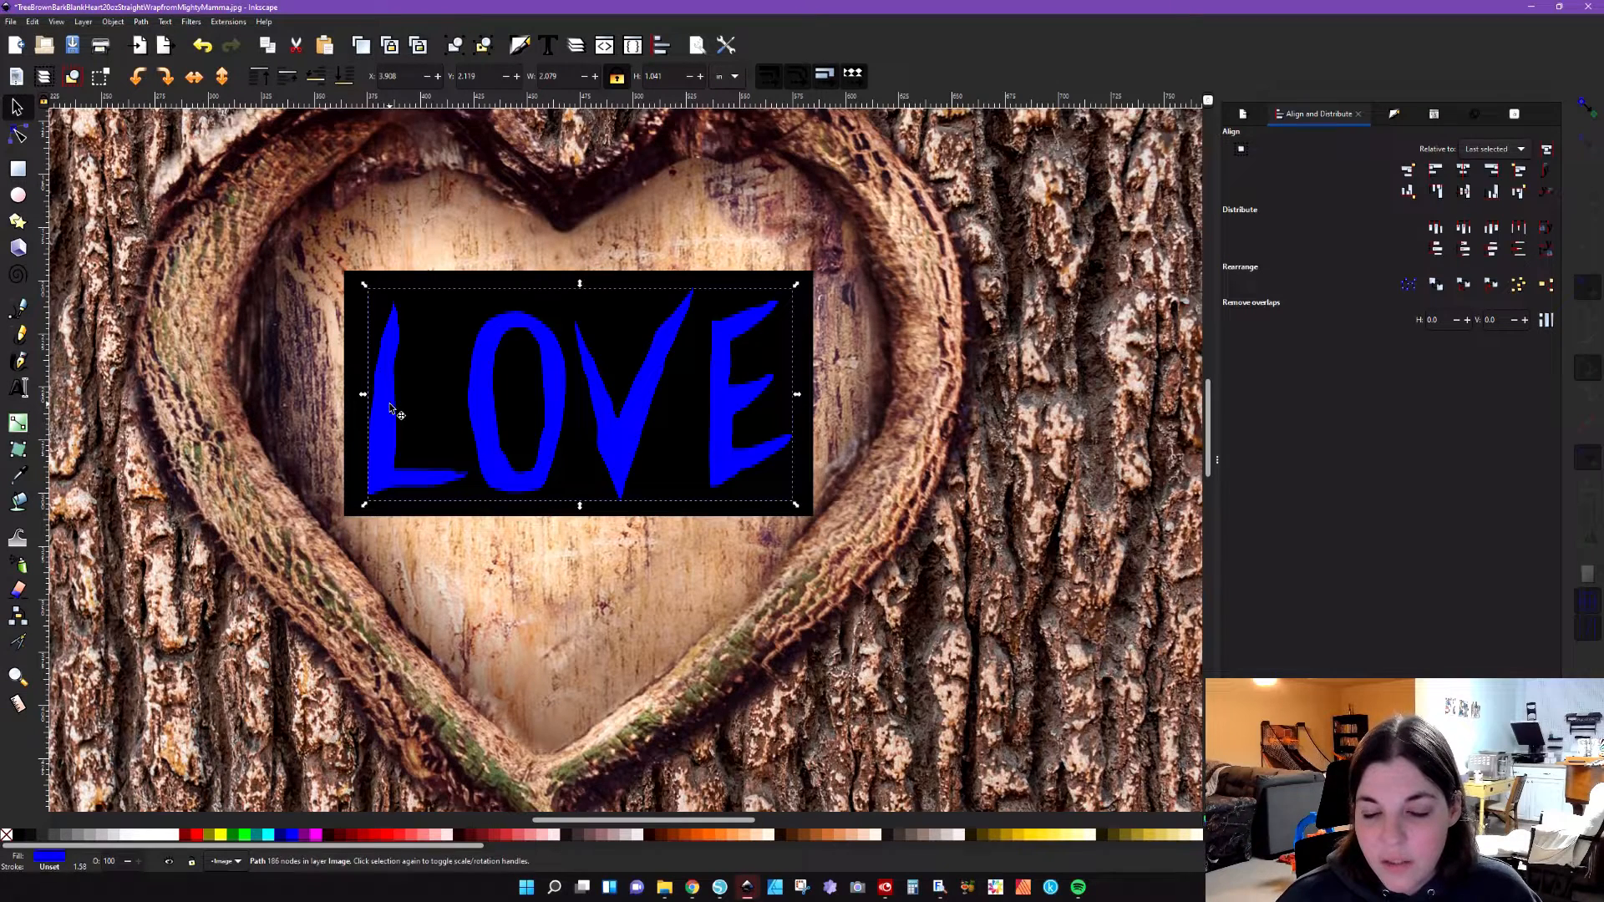
{"action": "key", "text": "ctrl"}
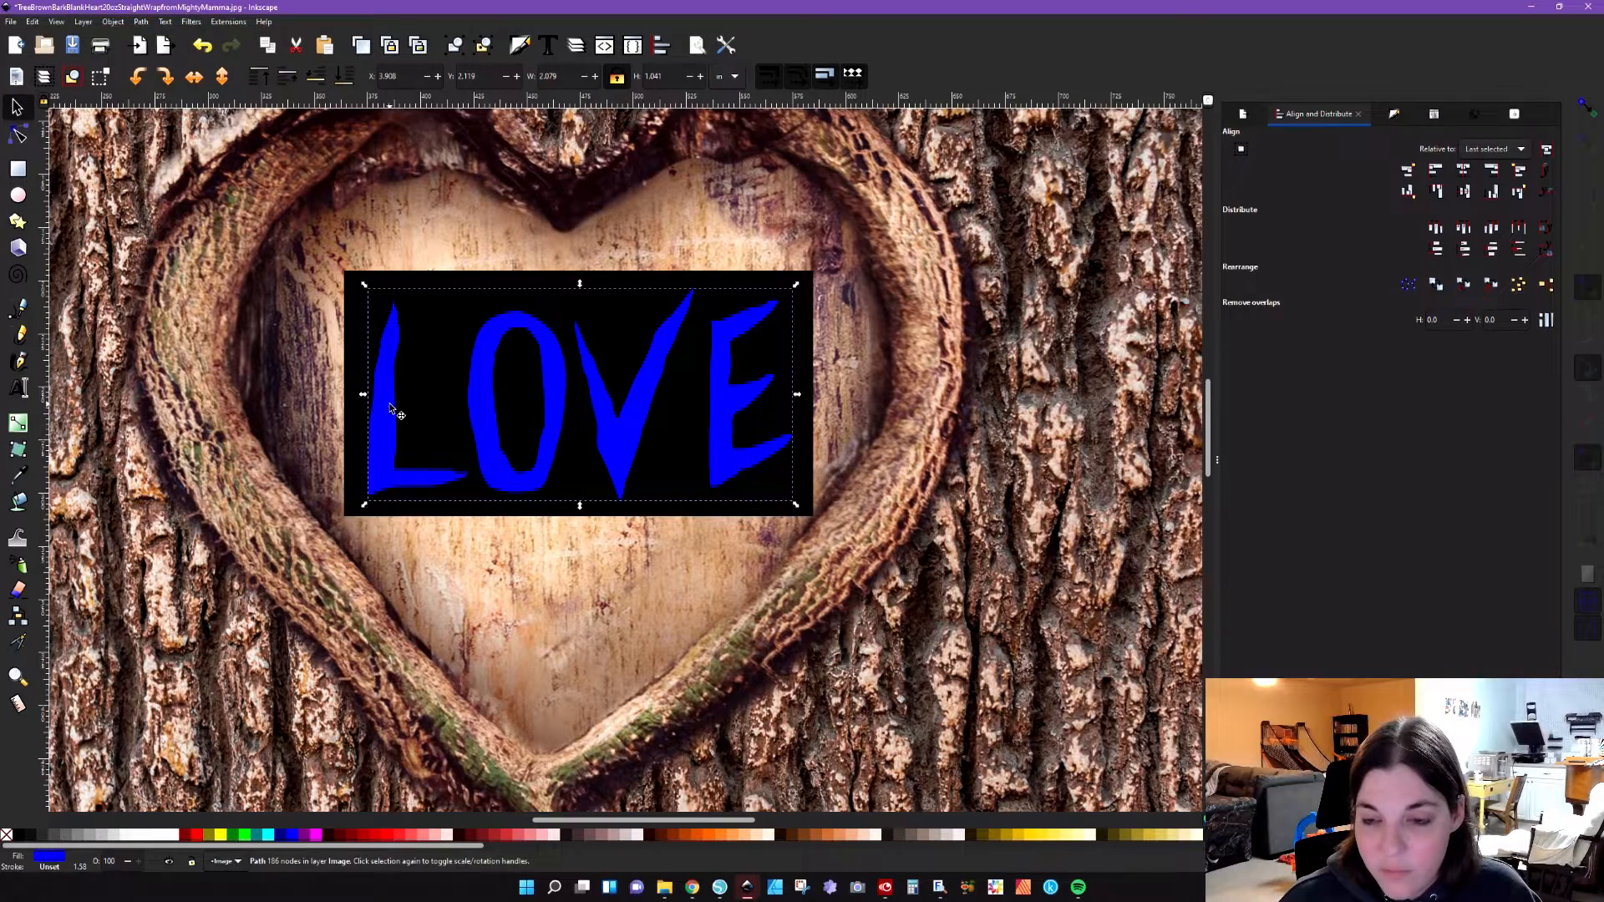
{"action": "key", "text": "shift"}
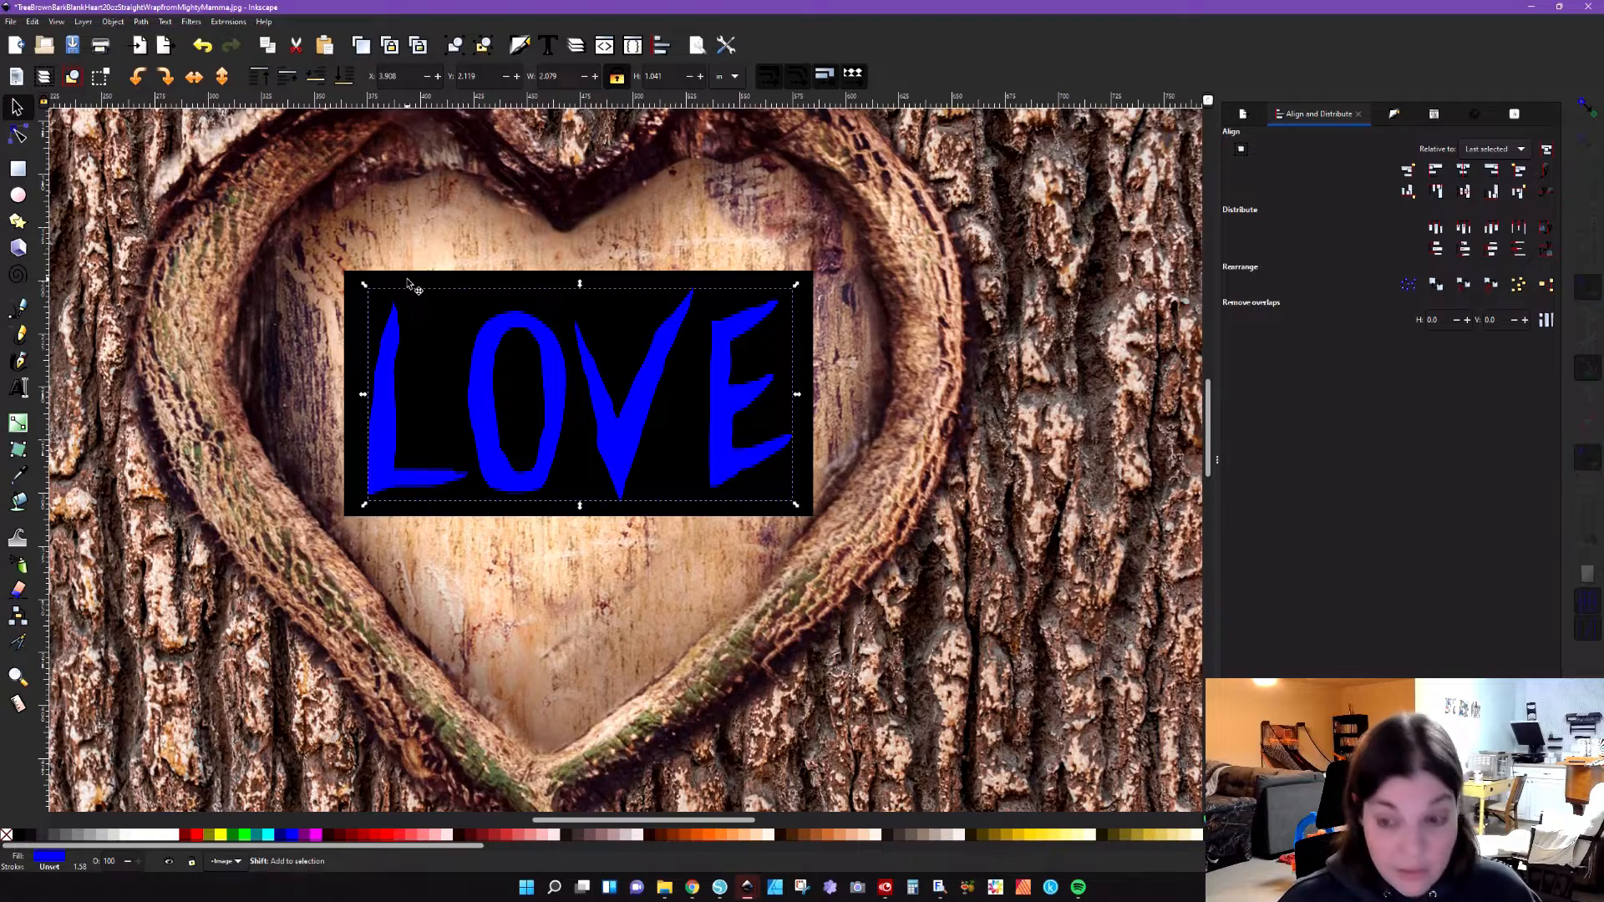
{"action": "left_click", "coordinate": [409, 284], "text": "shift"}
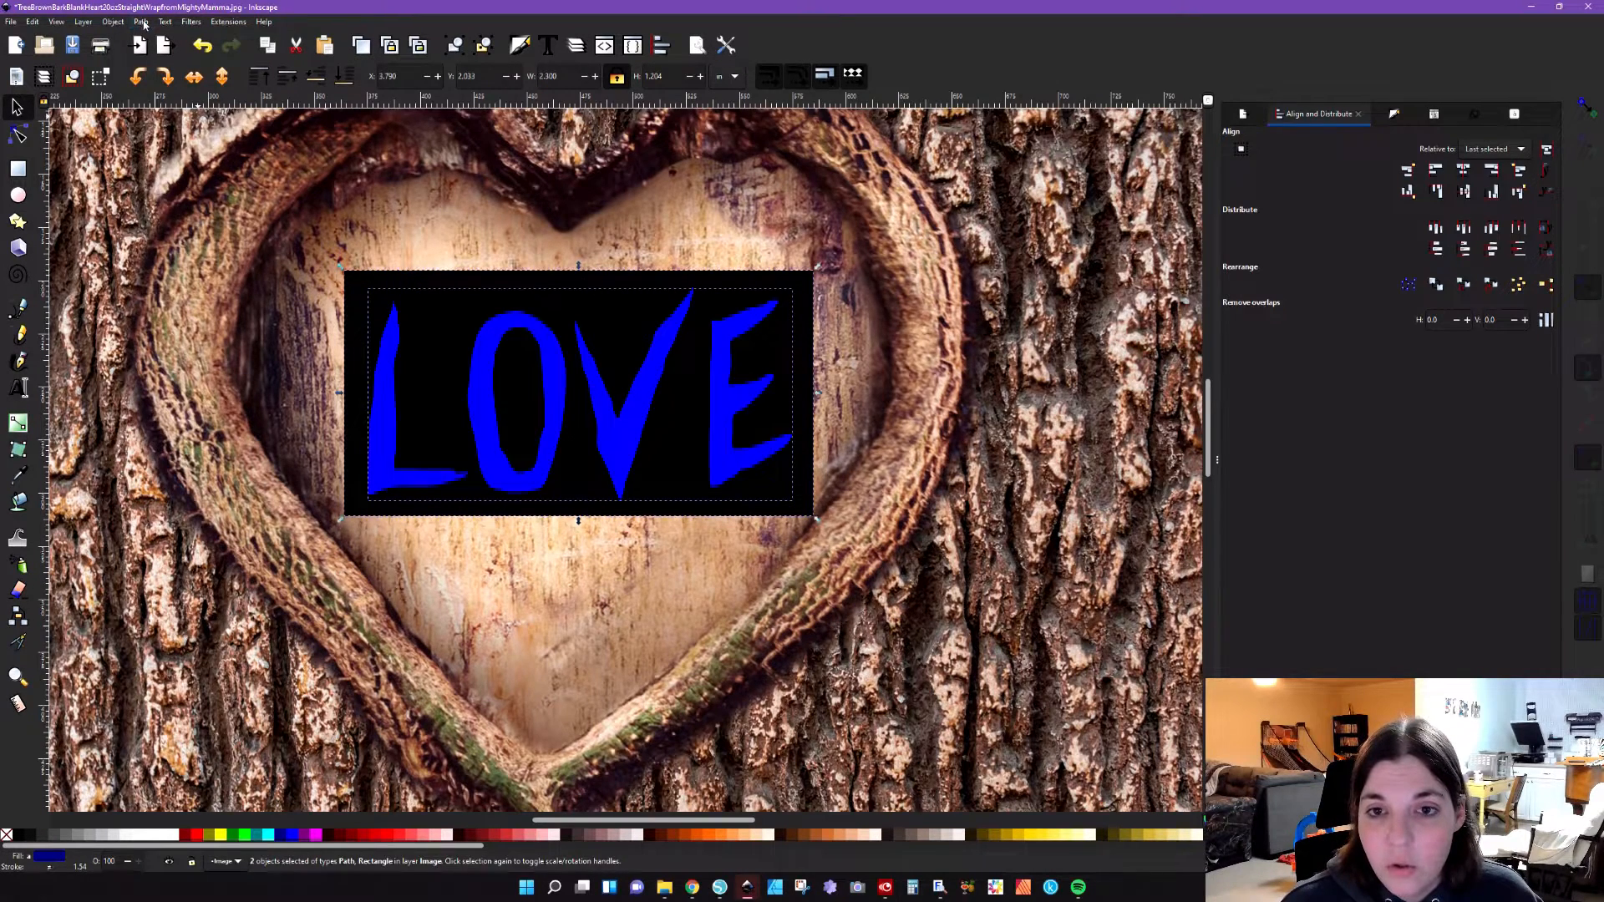
{"action": "left_click", "coordinate": [141, 22]}
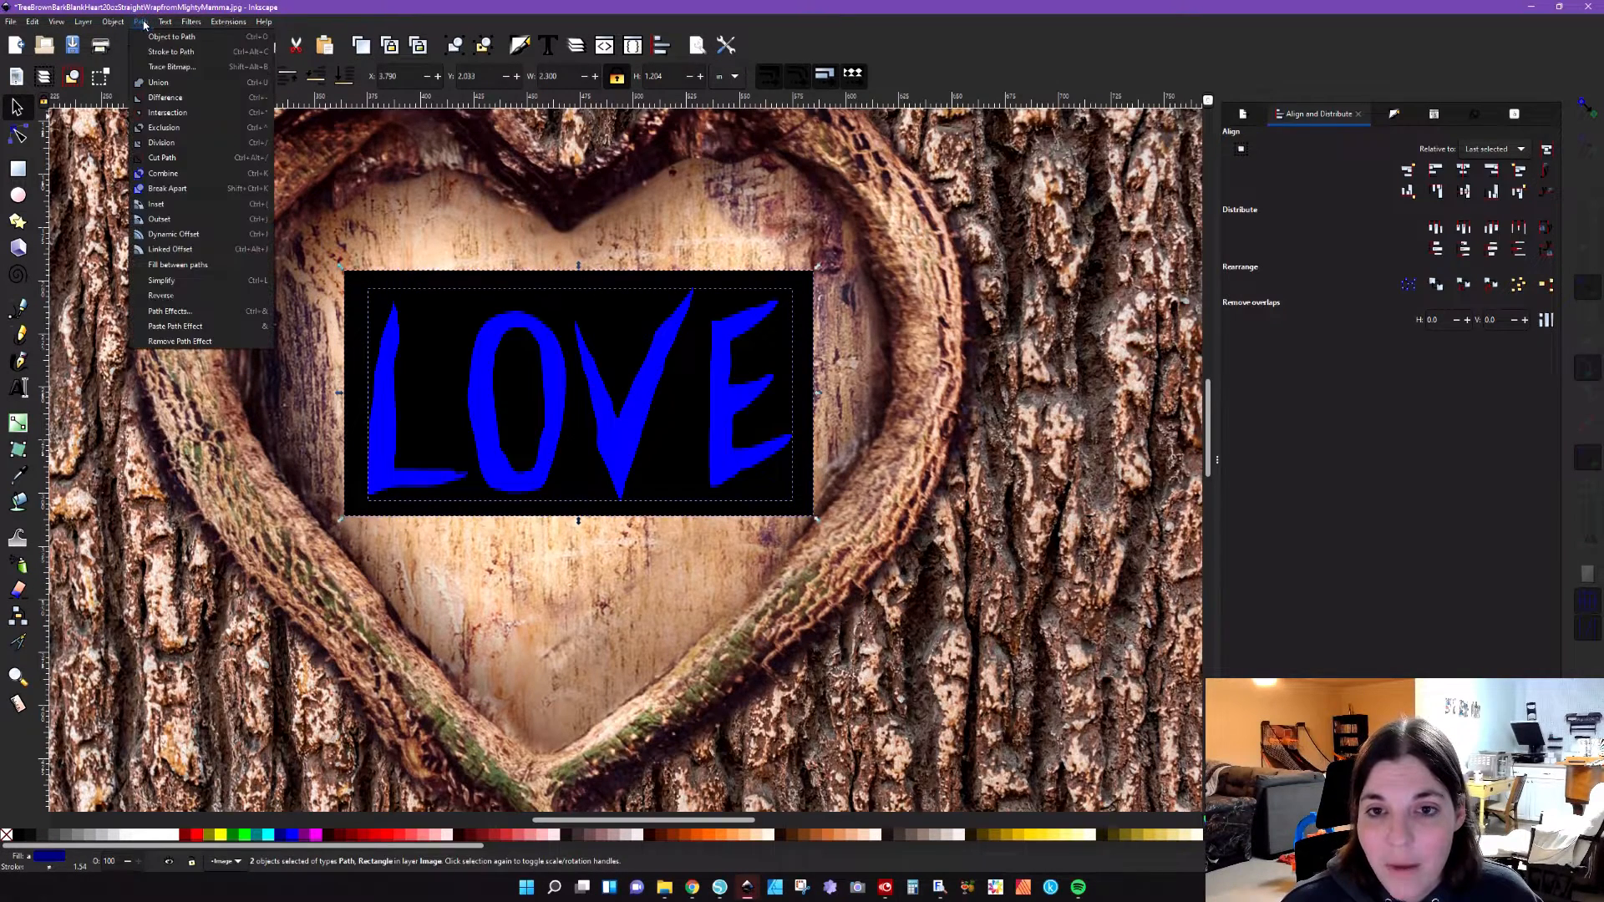
{"action": "left_click", "coordinate": [166, 99]}
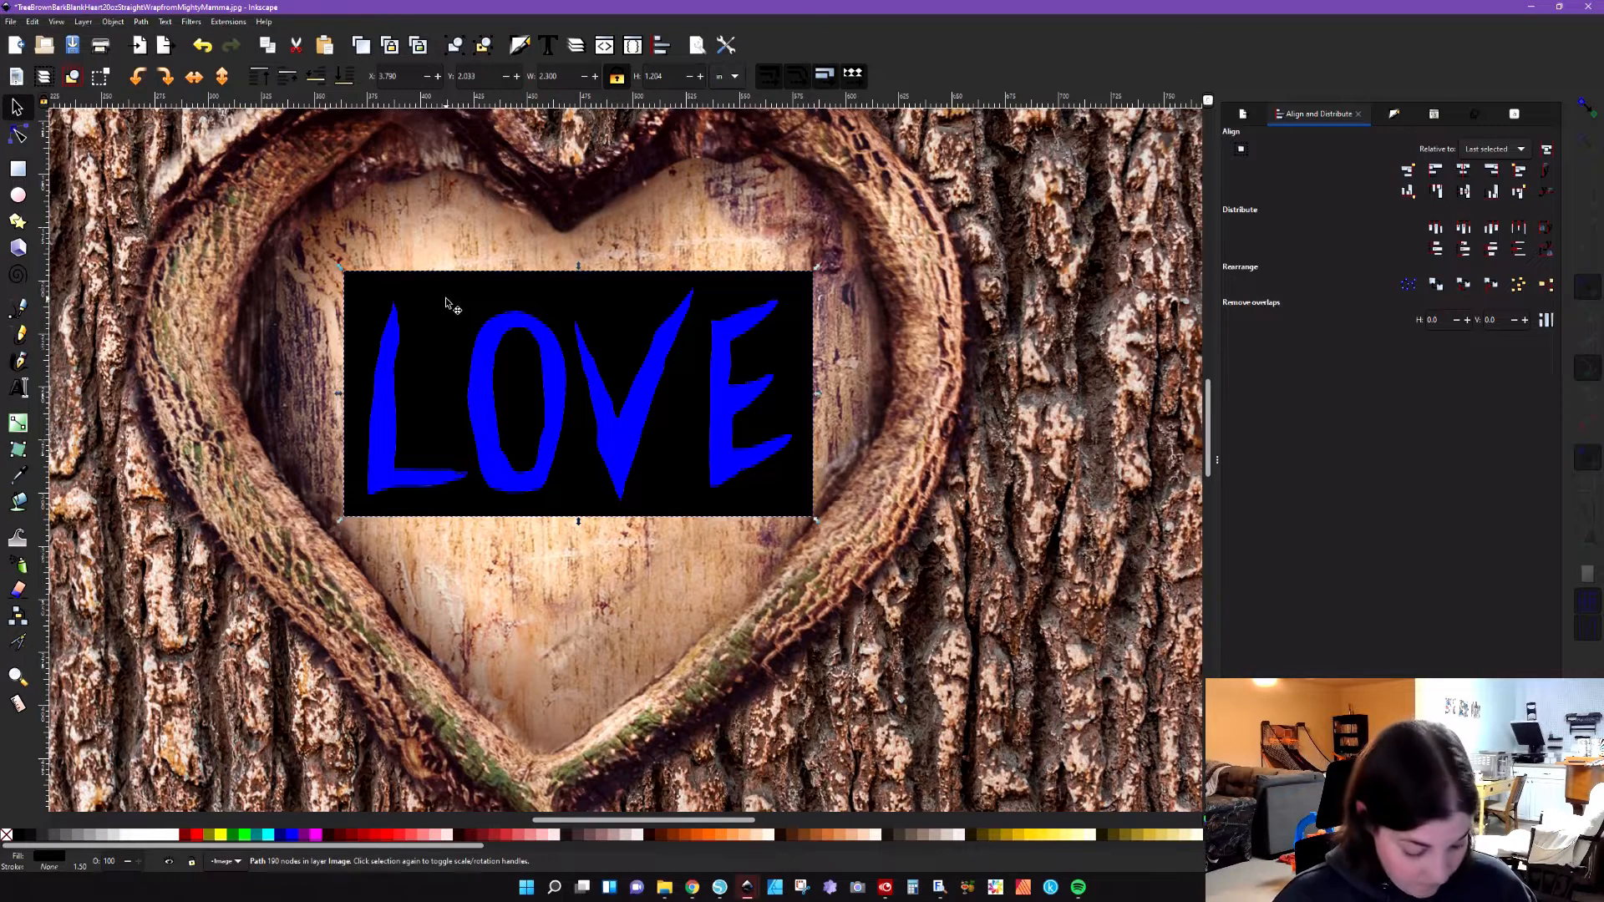
Step: Move the black cut-out rectangle straight down by about 1.8 px
{"action": "key", "text": "ctrl"}
{"action": "left_click_drag", "start_coordinate": [445, 299], "coordinate": [449, 311]}
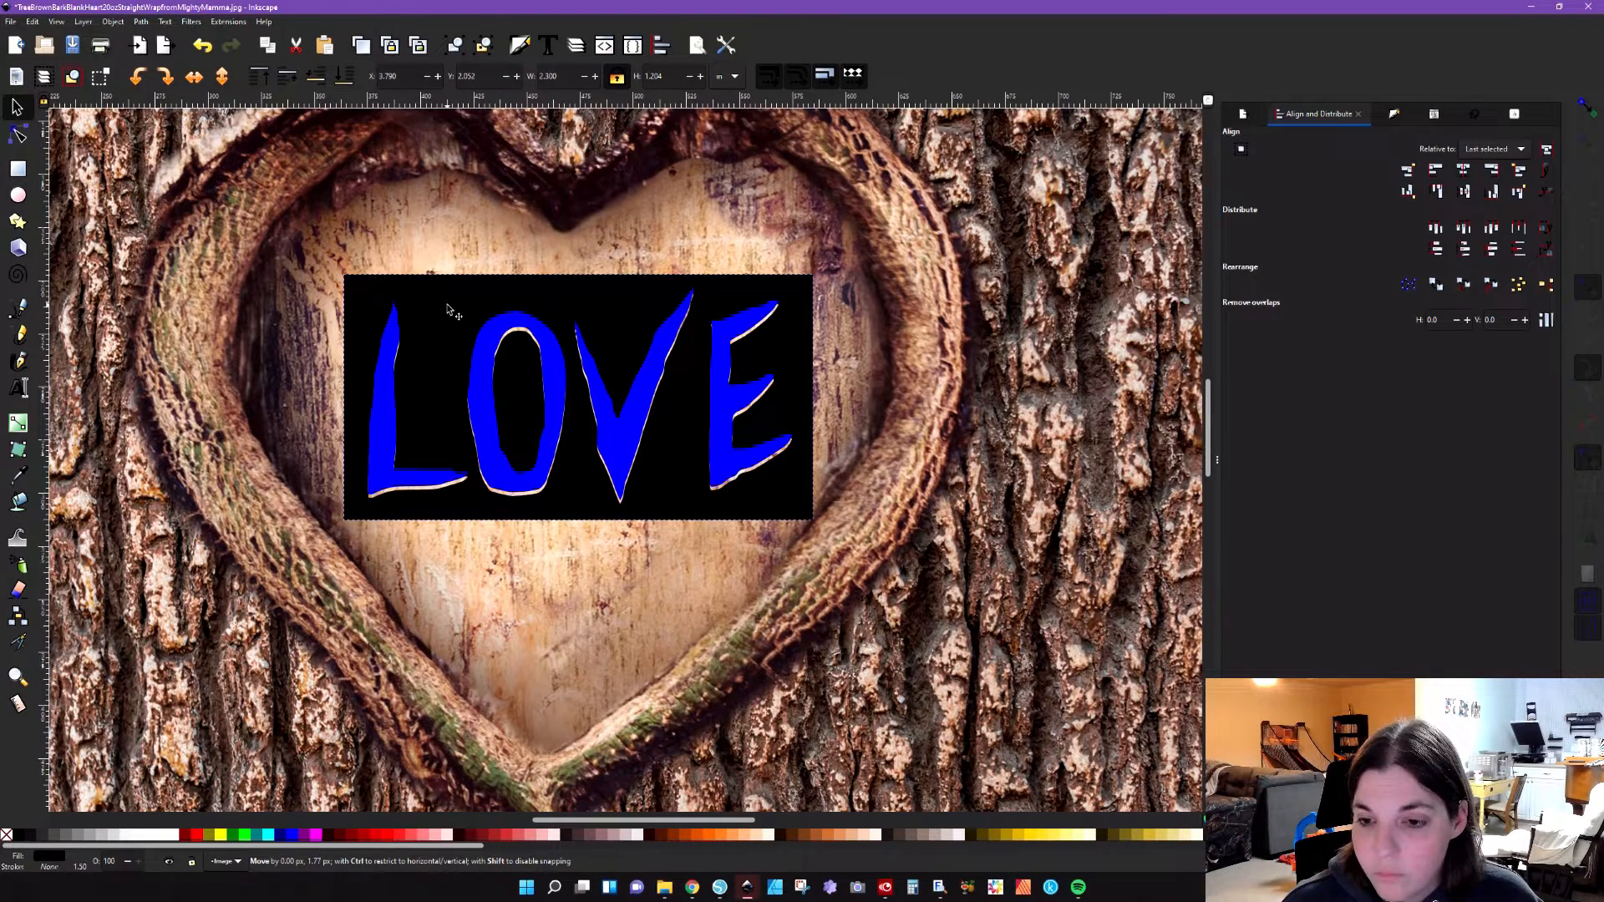
{"action": "left_click_drag", "start_coordinate": [448, 306], "coordinate": [448, 306]}
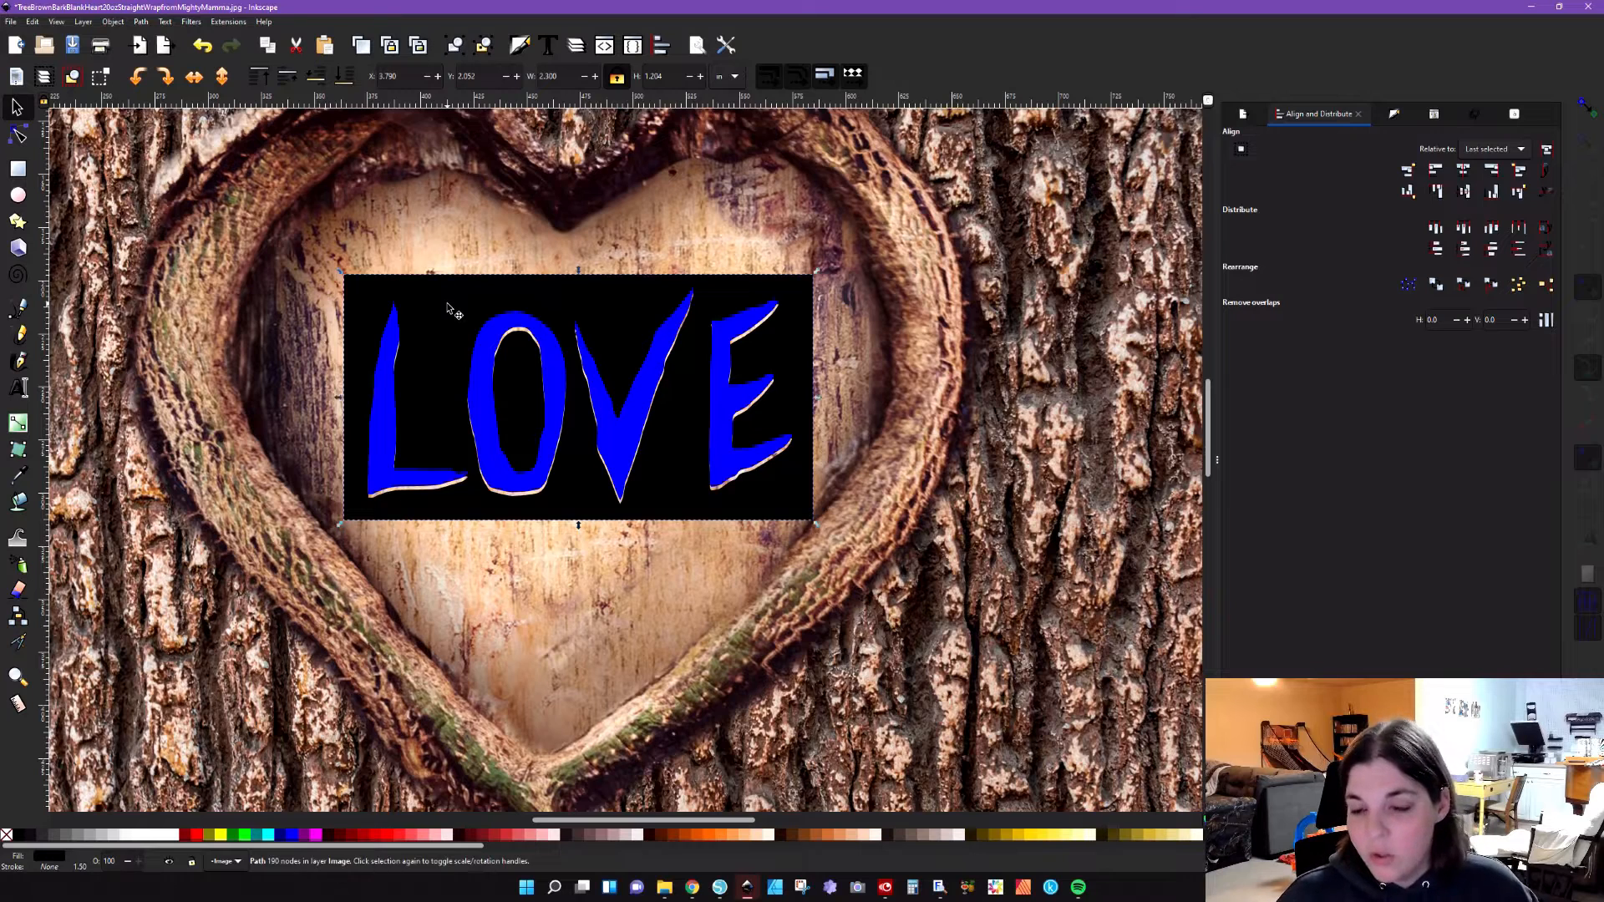
Step: Duplicate the blue LOVE path, clip it together with the black cut-out, and raise the clipped shape above the blue letters
{"action": "left_click", "coordinate": [388, 426]}
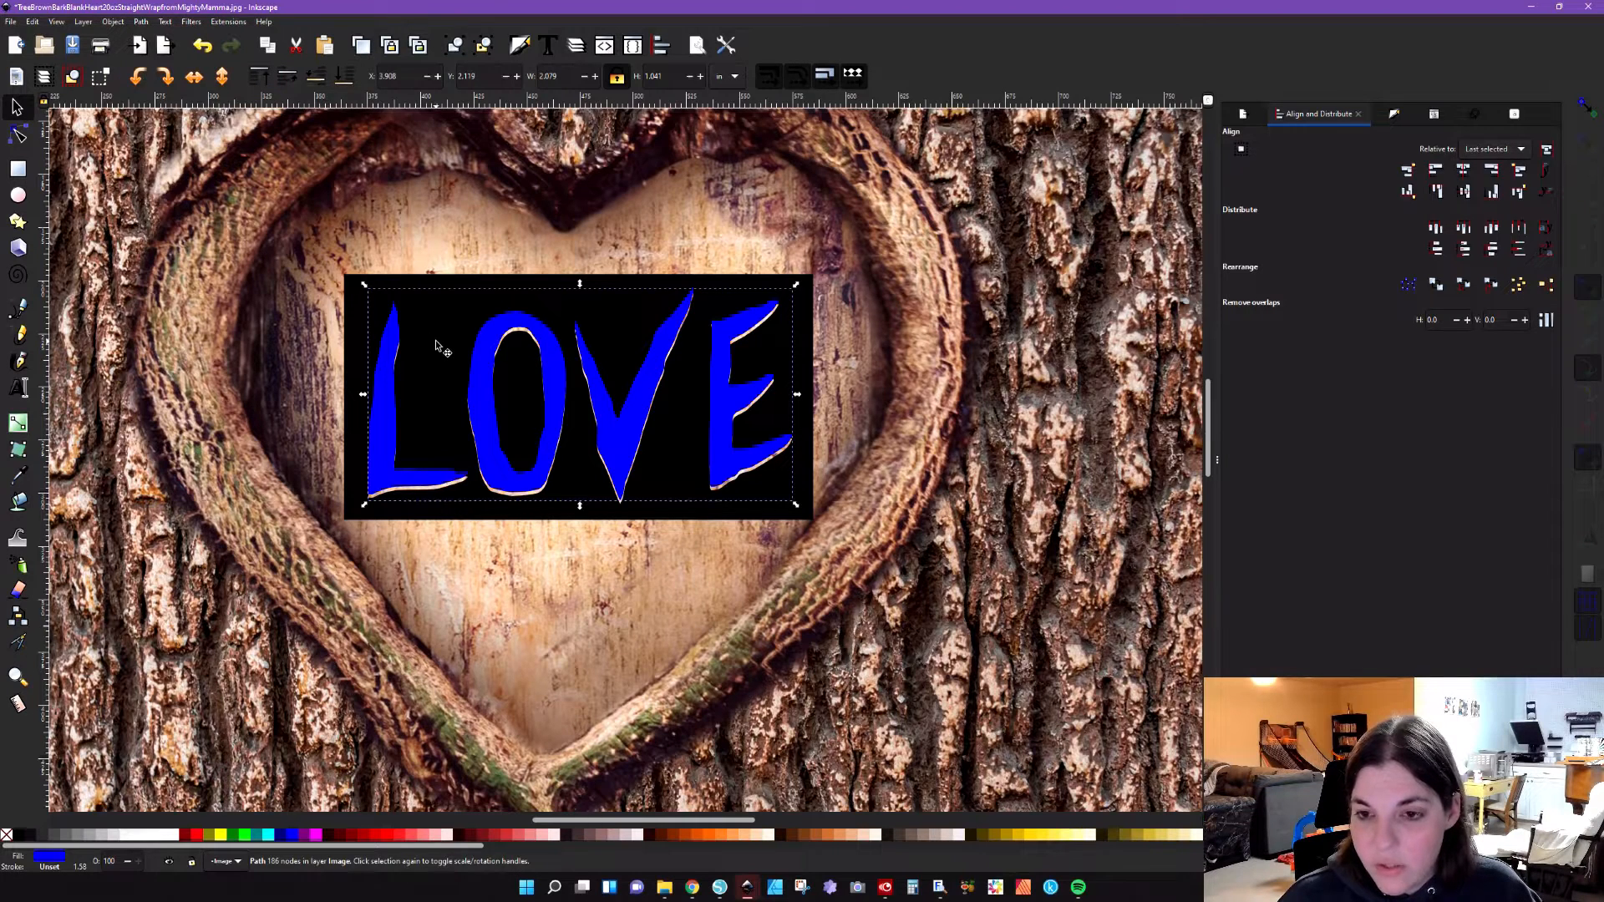
{"action": "key", "text": "shift"}
{"action": "left_click", "coordinate": [431, 287], "text": "shift"}
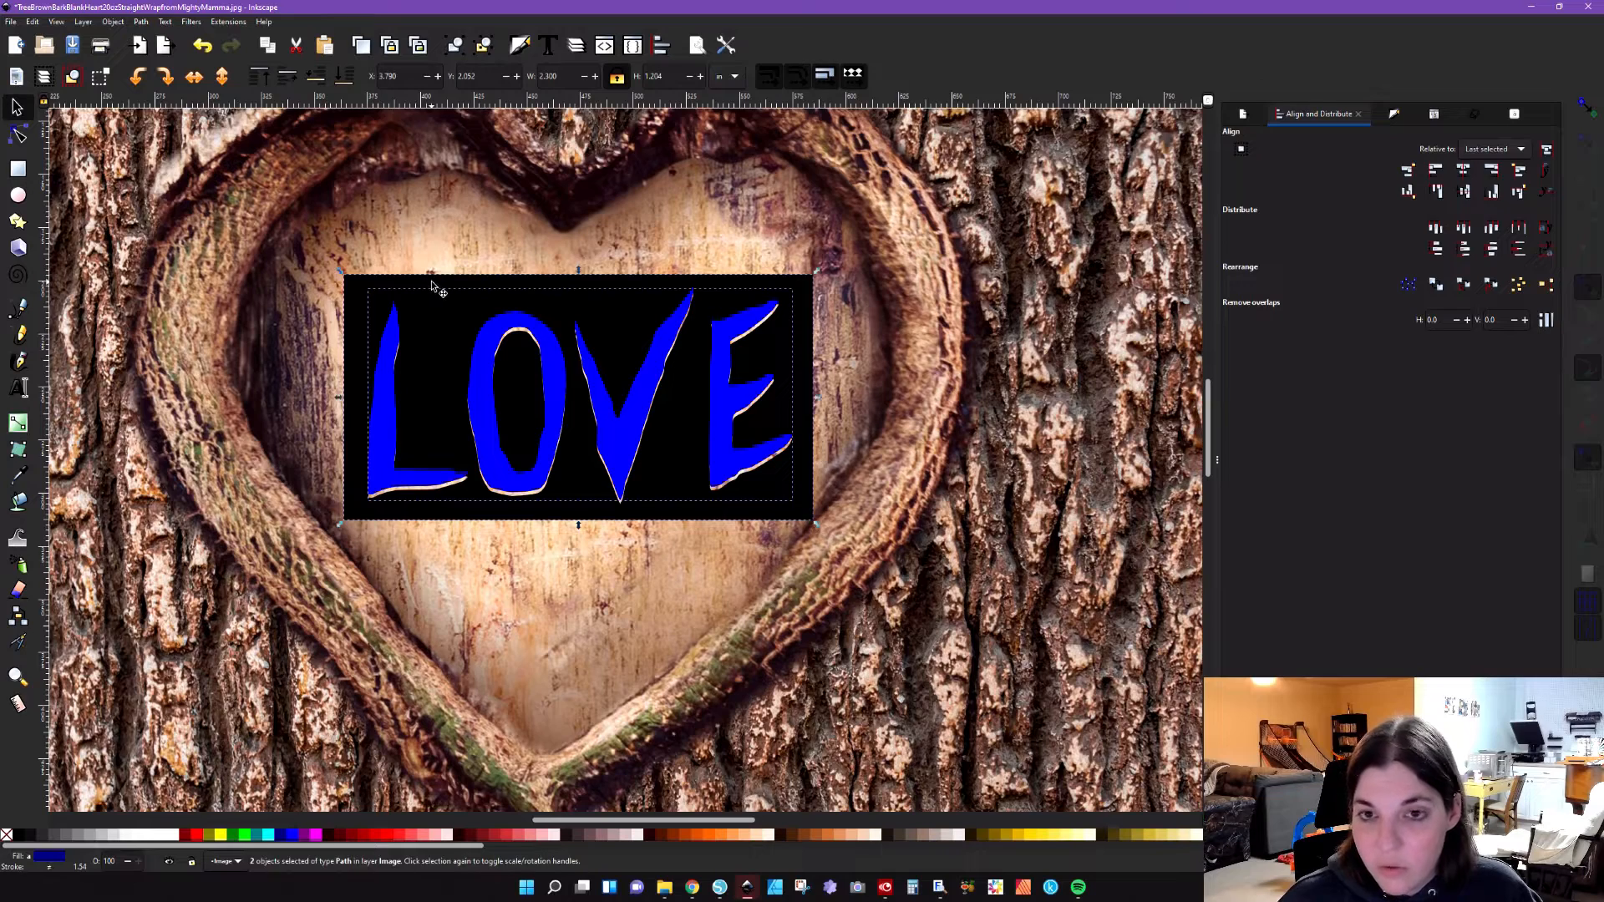
{"action": "left_click", "coordinate": [141, 23]}
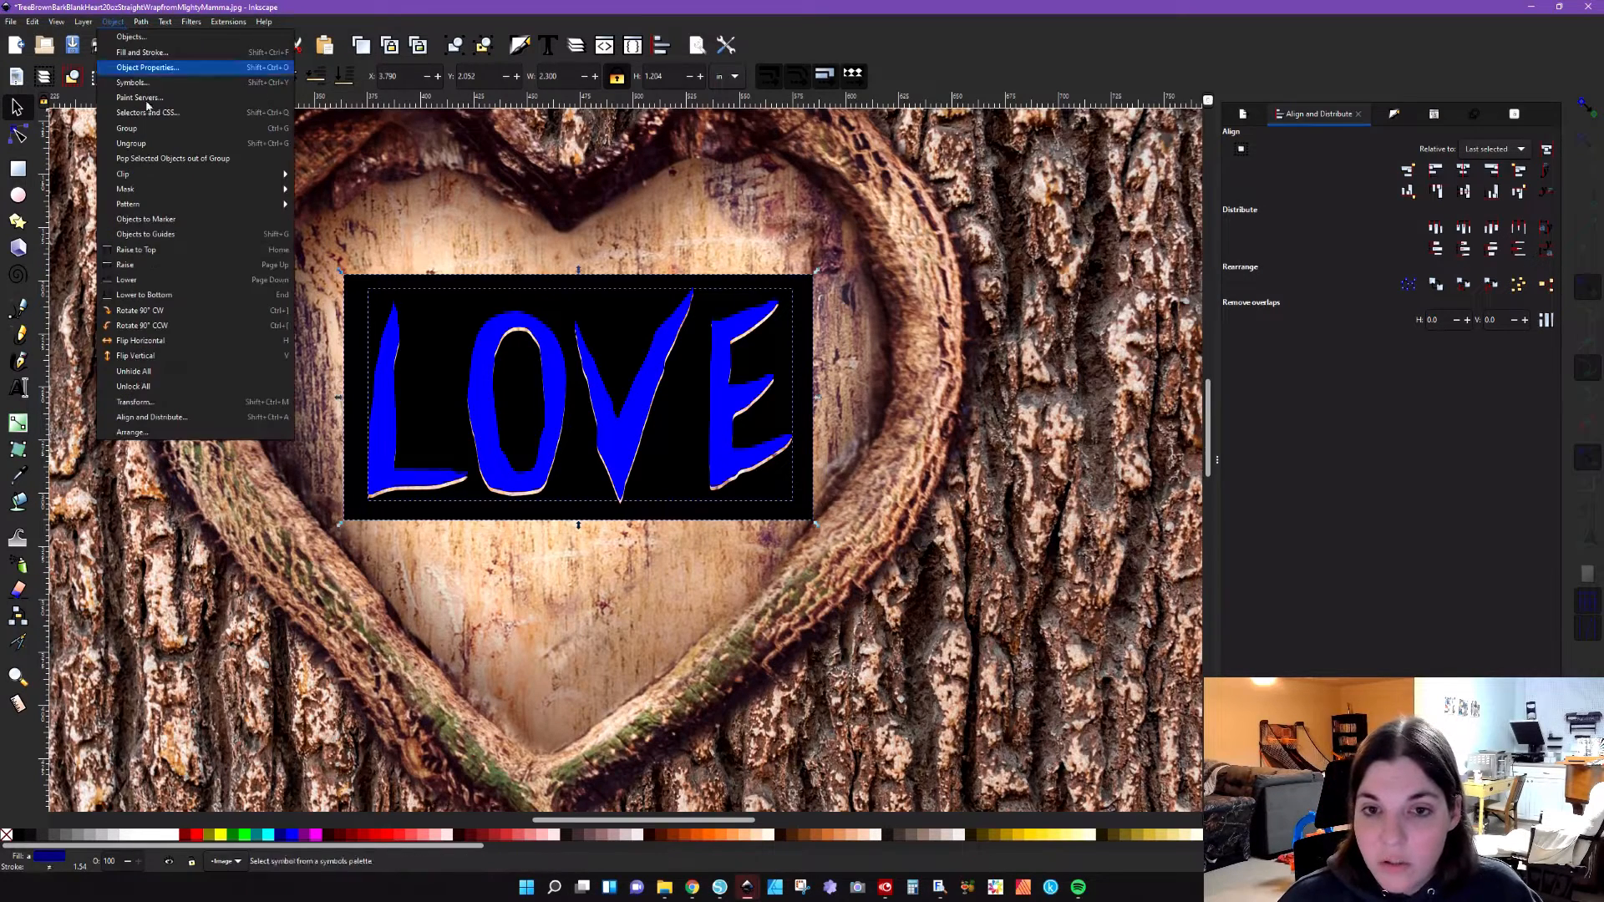
{"action": "mouse_move", "coordinate": [159, 177]}
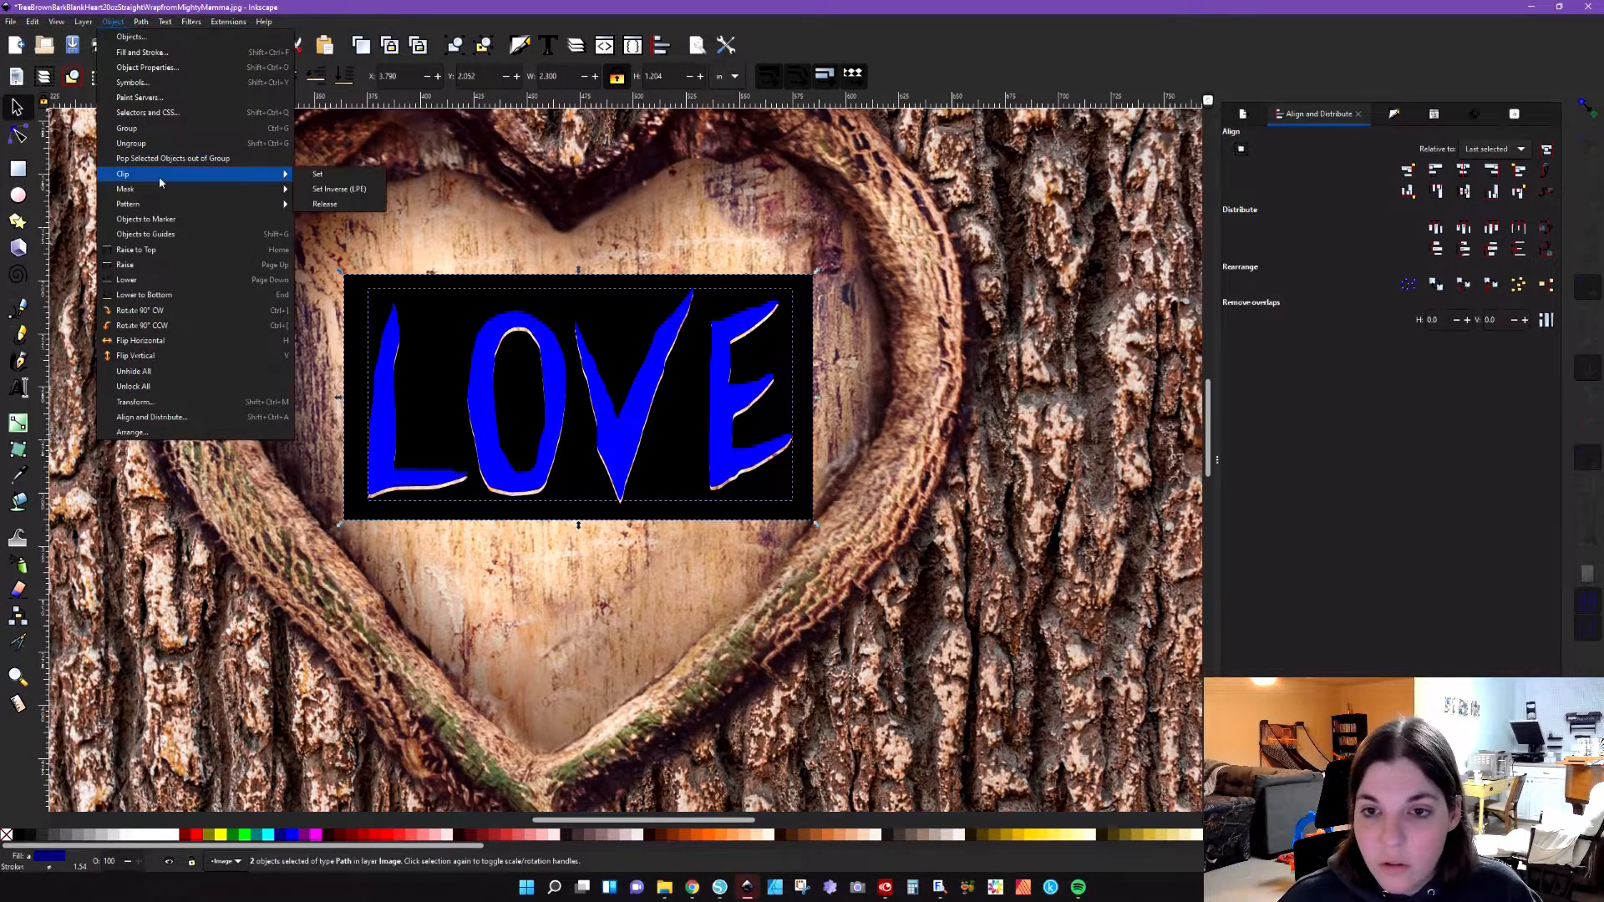
{"action": "left_click", "coordinate": [346, 174]}
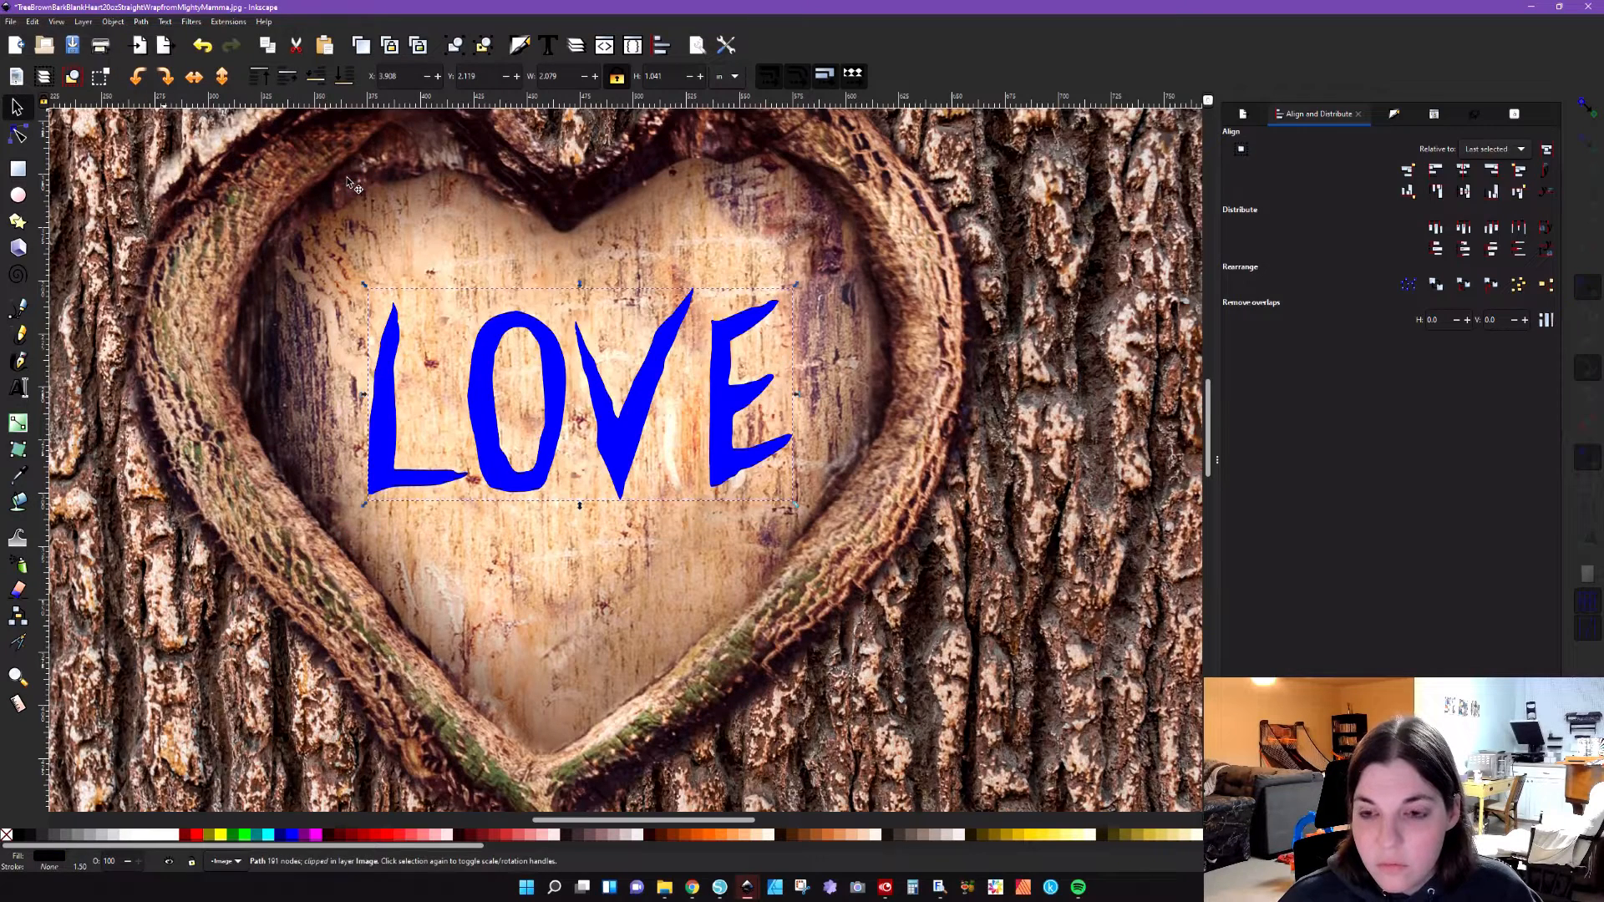
{"action": "left_click", "coordinate": [263, 76]}
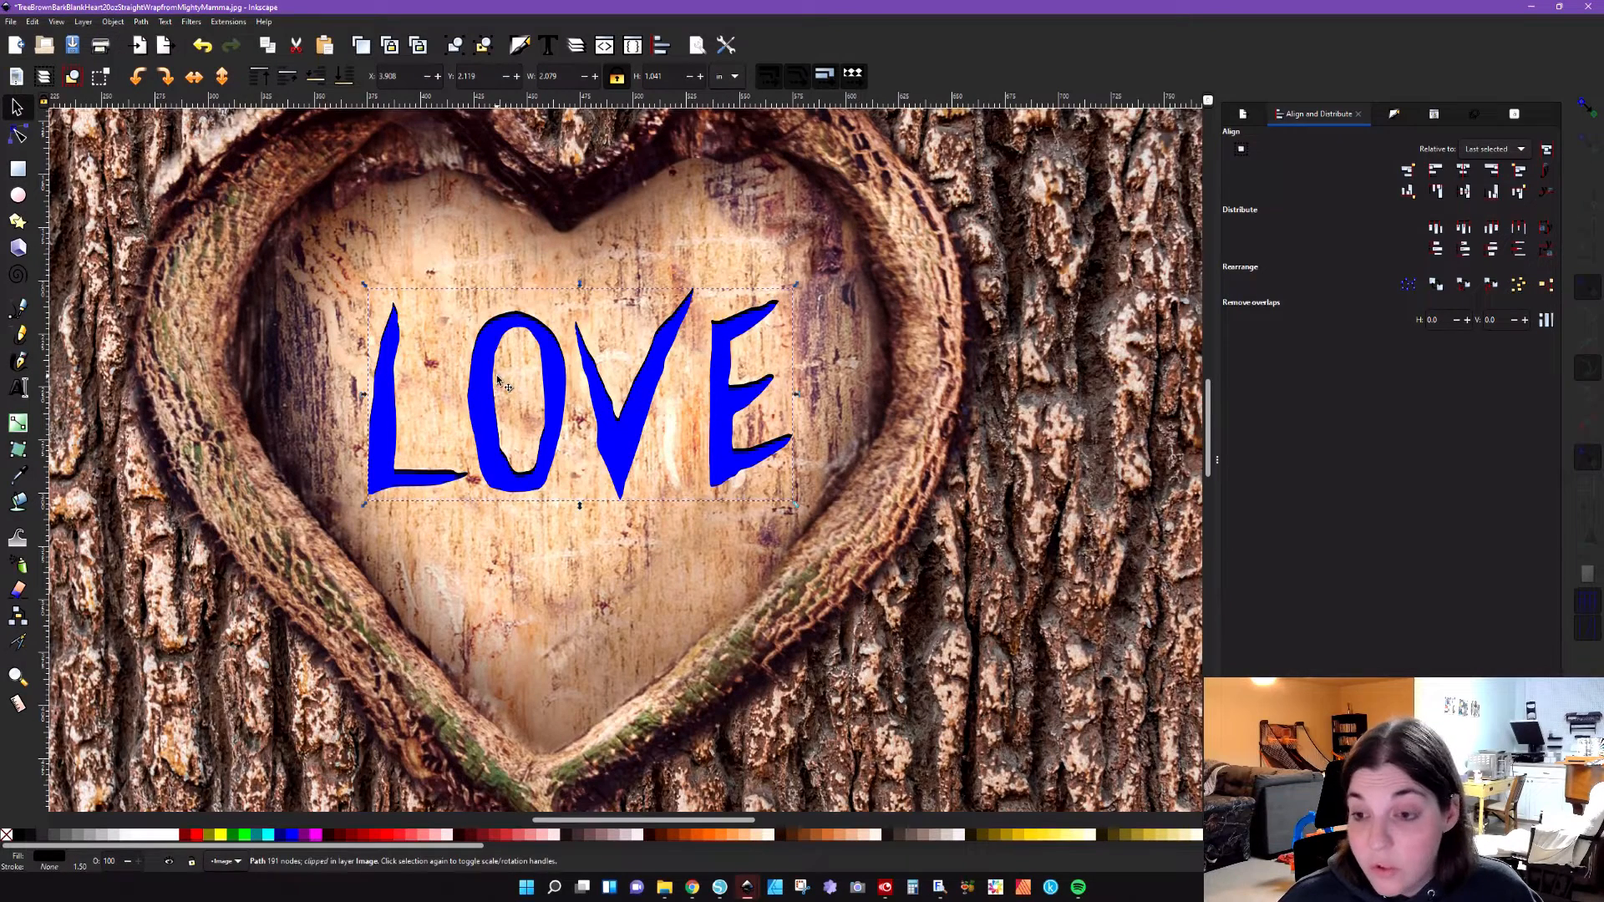
Step: Show the Fill and Stroke settings for the clipped black shadow
{"action": "left_click", "coordinate": [1394, 114]}
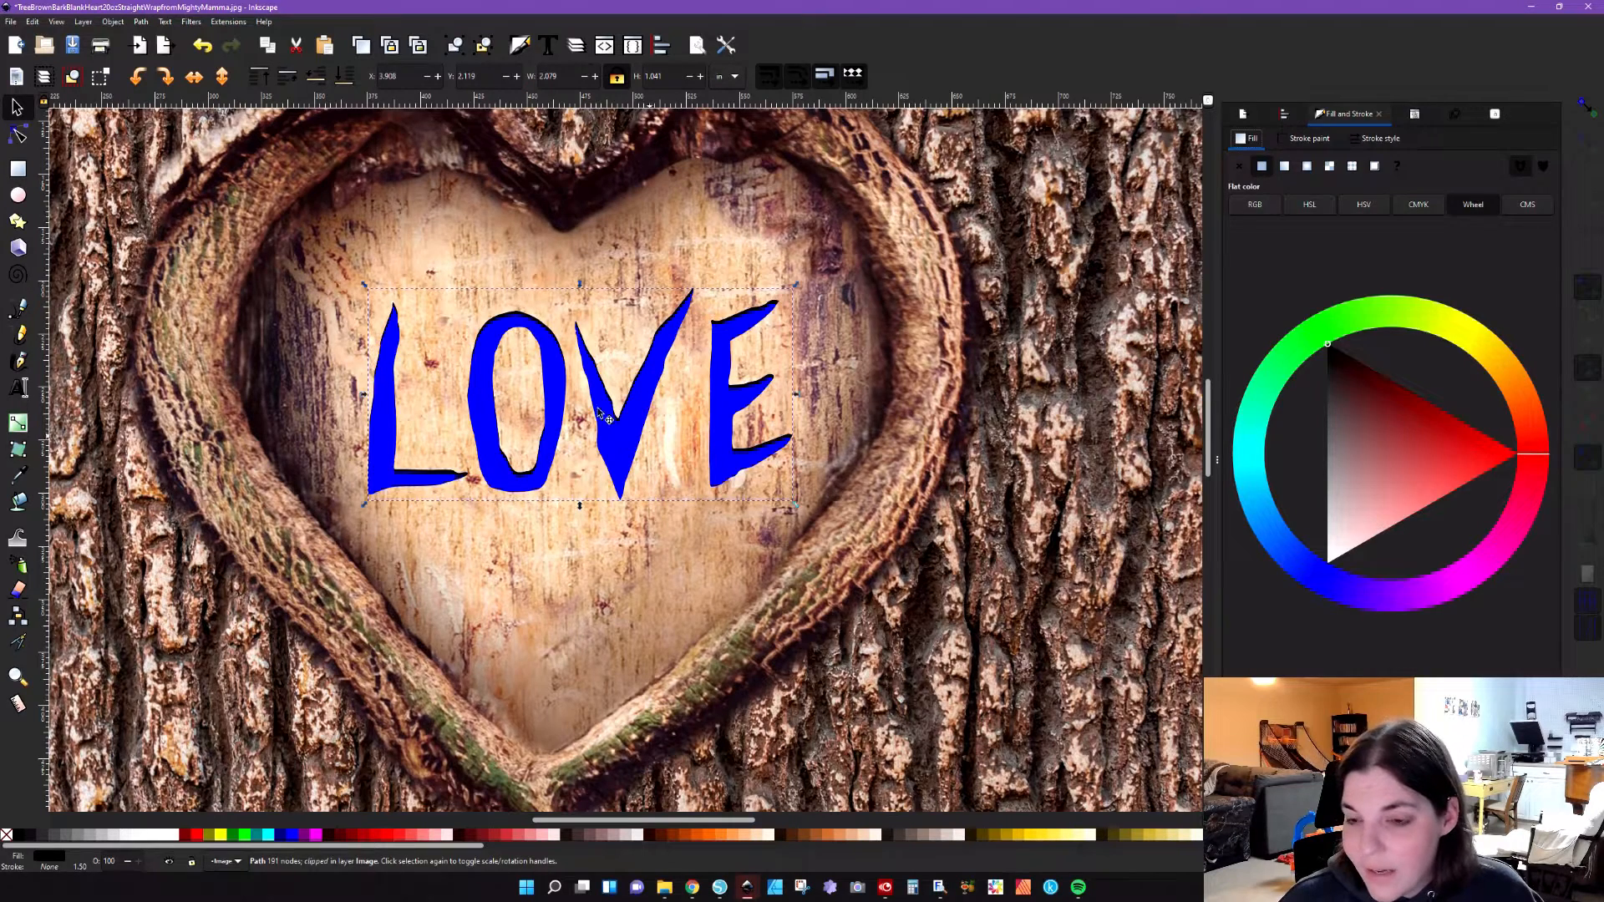
{"action": "scroll", "coordinate": [518, 344], "scroll_direction": "up", "scroll_amount": 3}
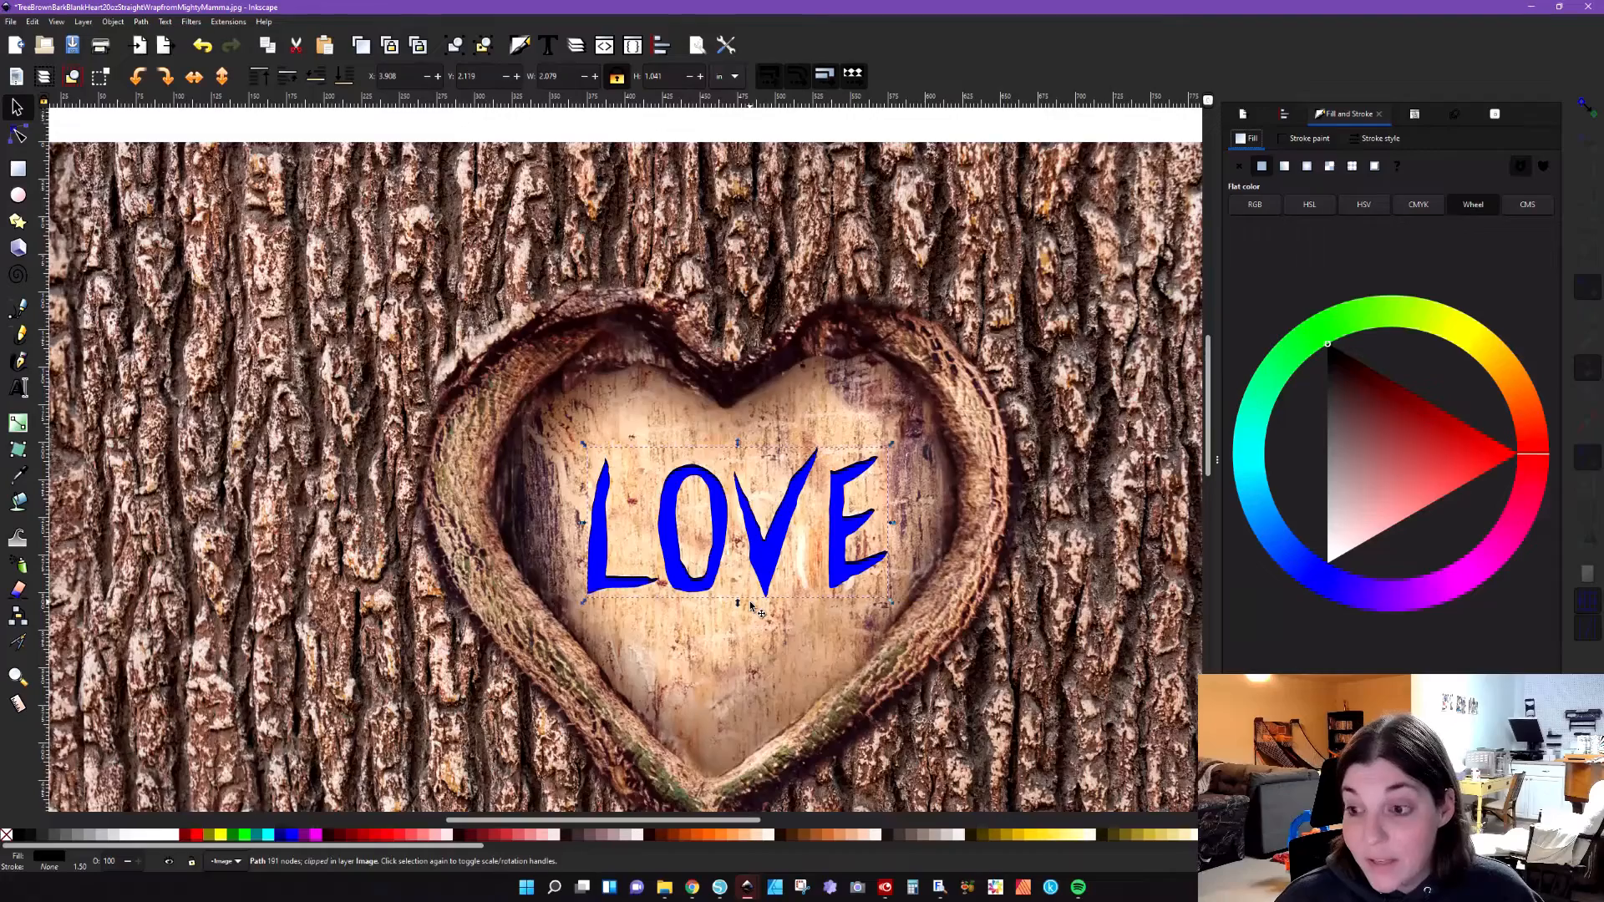
Step: Duplicate the tree bark image and move the copy horizontally beside the original, to about X 9.85 in
{"action": "scroll", "coordinate": [750, 605], "scroll_direction": "down", "scroll_amount": 1, "text": "ctrl"}
{"action": "scroll", "coordinate": [757, 612], "scroll_direction": "down", "scroll_amount": 3}
{"action": "left_click_drag", "start_coordinate": [750, 821], "coordinate": [821, 821]}
{"action": "scroll", "coordinate": [780, 662], "scroll_direction": "down", "scroll_amount": 3}
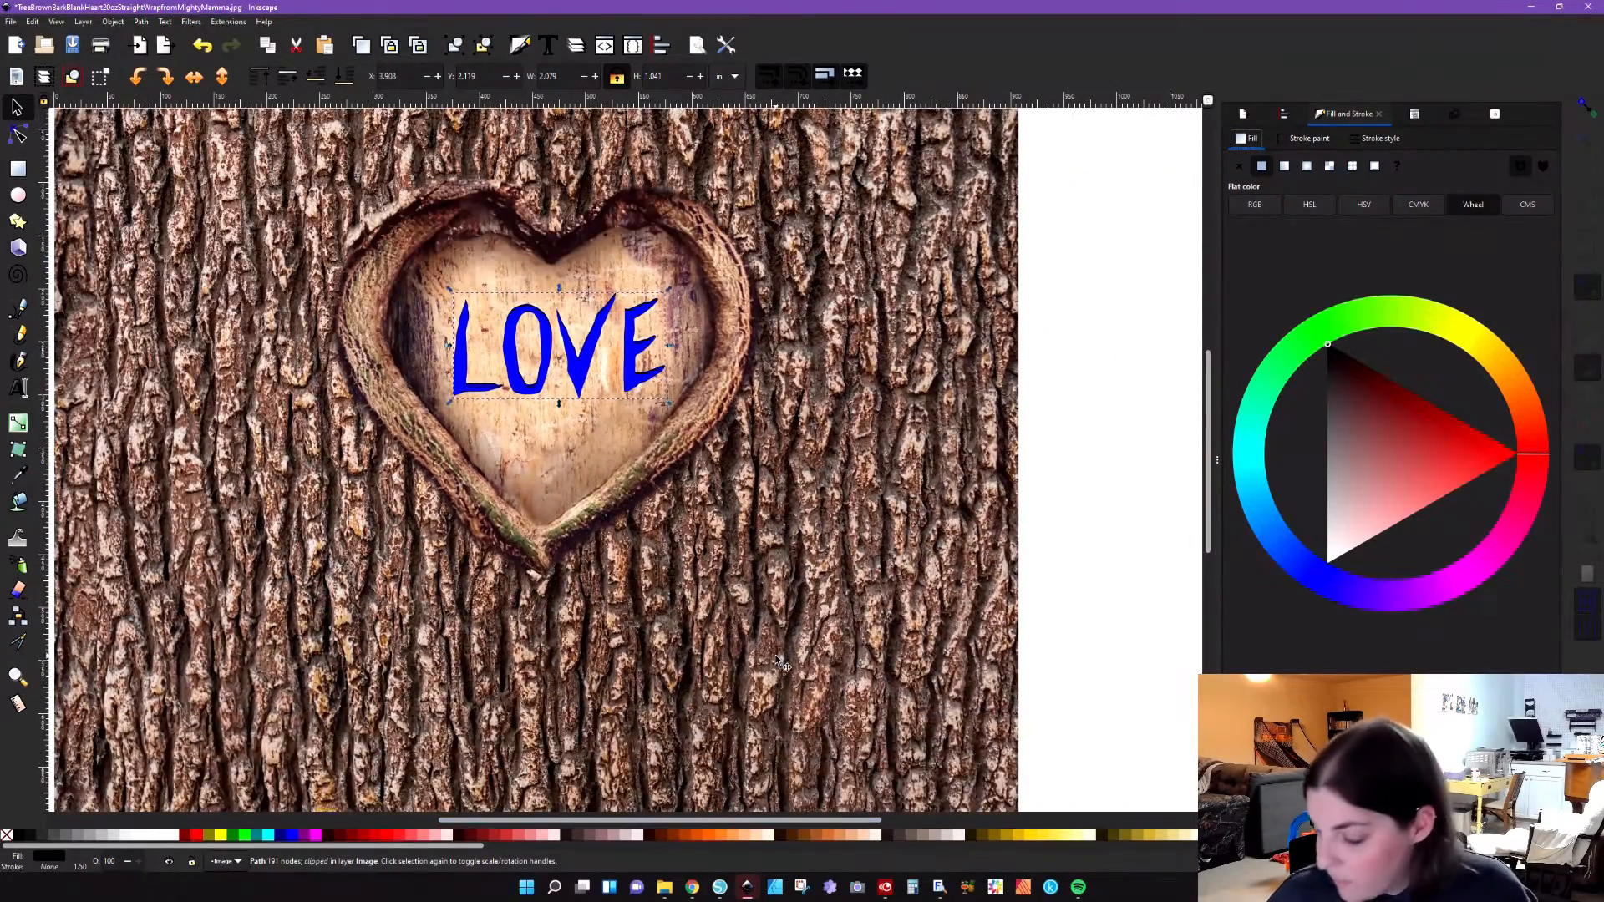
{"action": "left_click", "coordinate": [777, 440]}
{"action": "scroll", "coordinate": [709, 524], "scroll_direction": "down", "scroll_amount": 2, "text": "ctrl"}
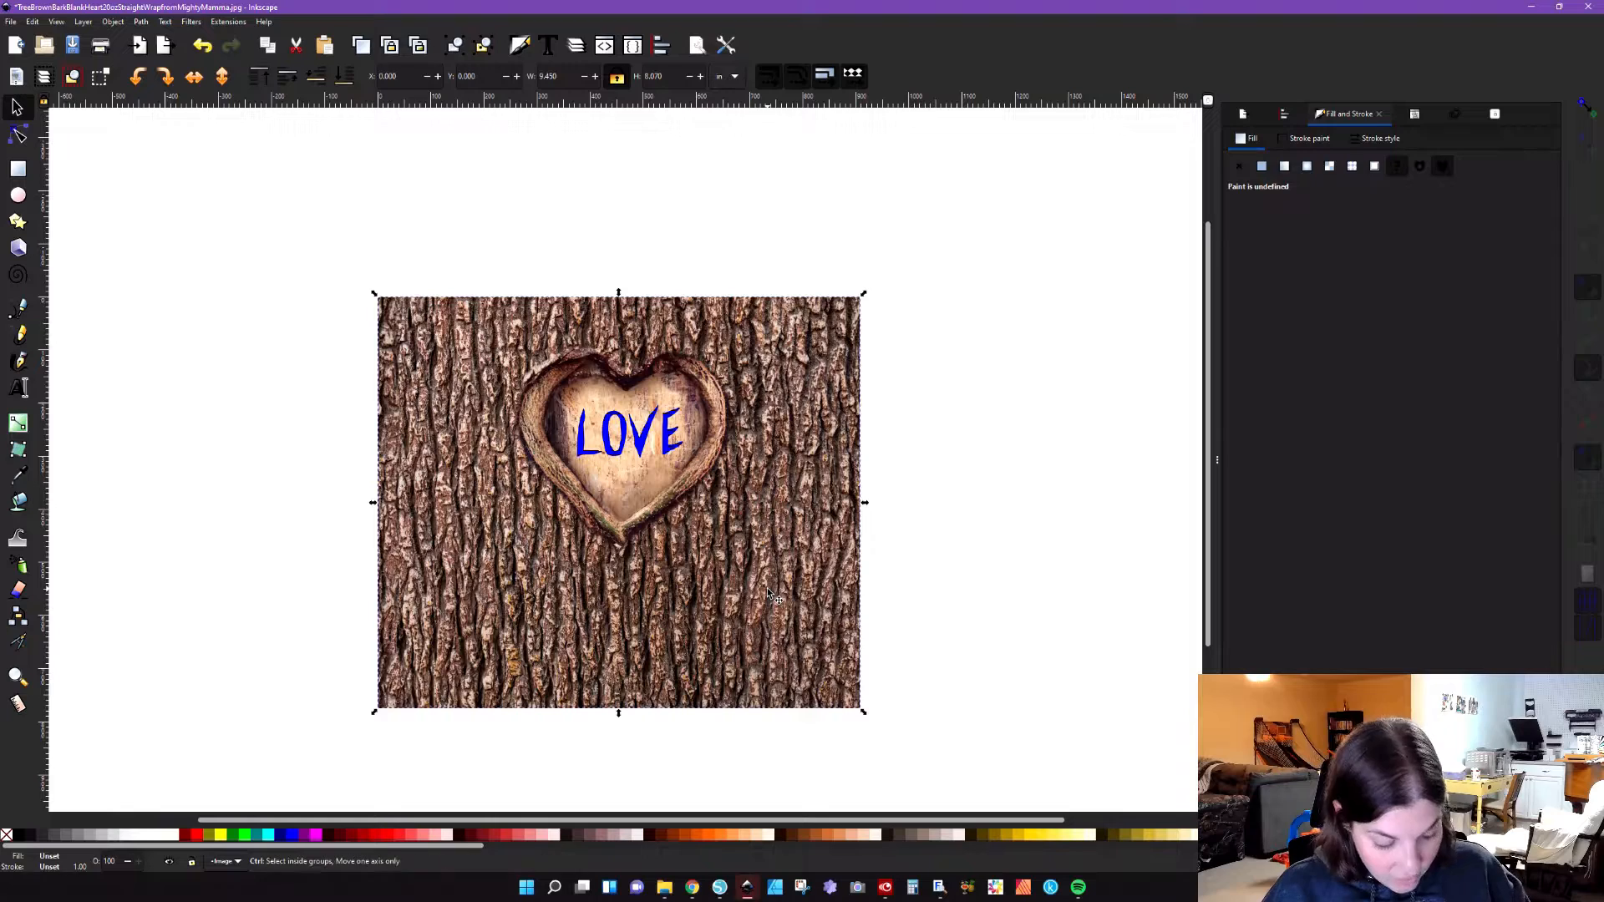
{"action": "key", "text": "ctrl+d"}
{"action": "left_click_drag", "start_coordinate": [766, 589], "coordinate": [1103, 590]}
{"action": "left_click_drag", "start_coordinate": [810, 820], "coordinate": [959, 821]}
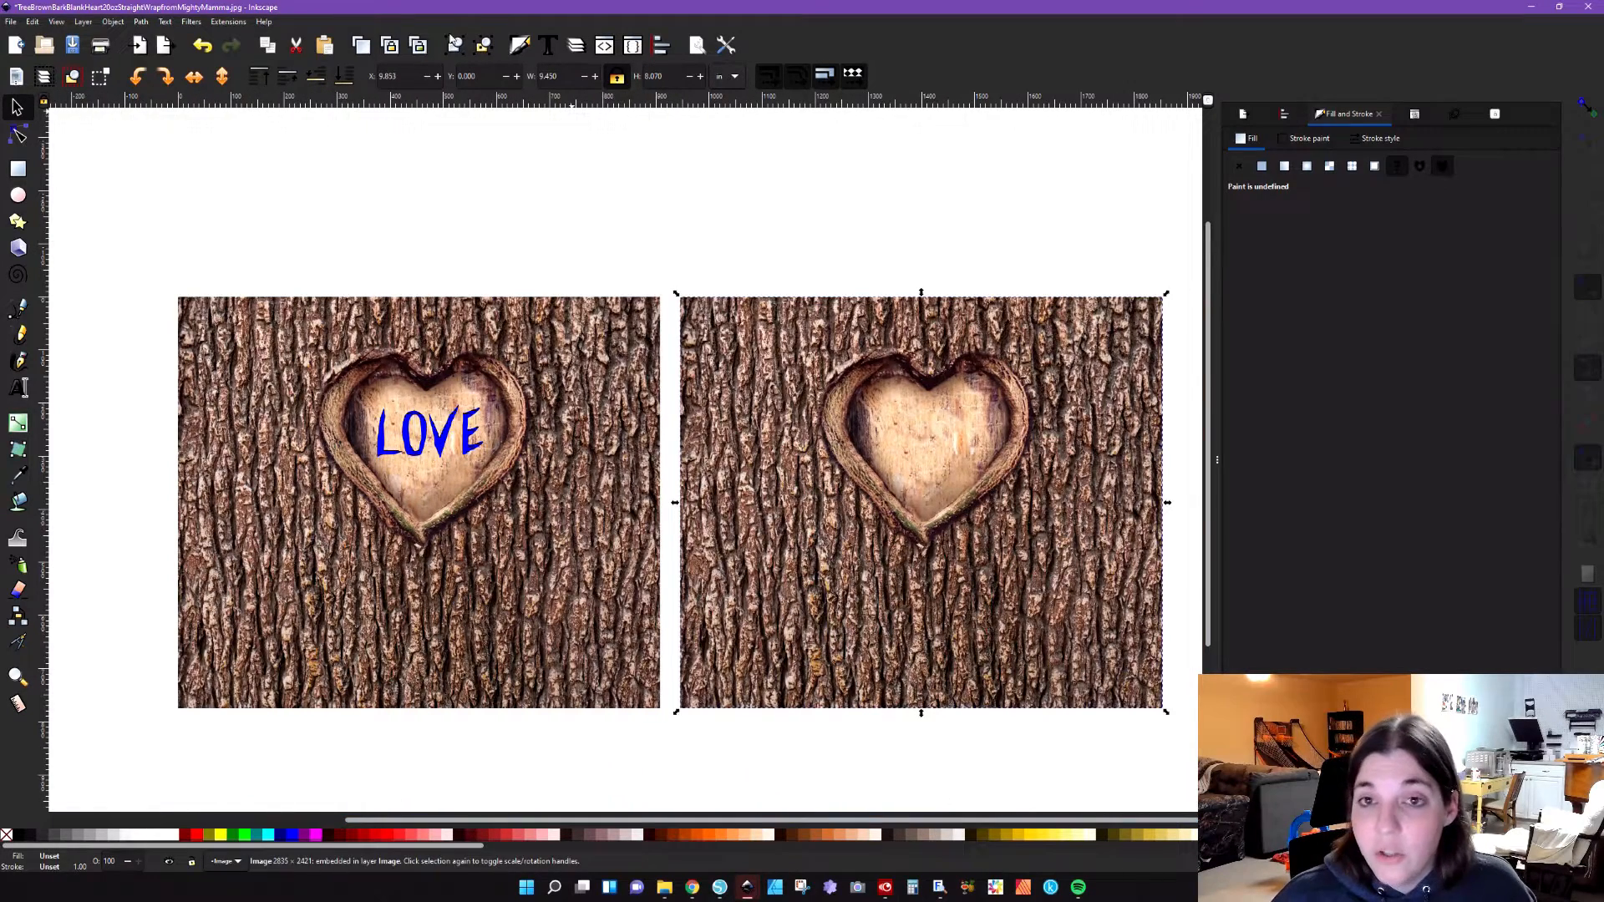
Step: Darken the copied bark image with the HSB Adjust raster extension at hue 0, saturation 50 and brightness 50
{"action": "left_click", "coordinate": [224, 22]}
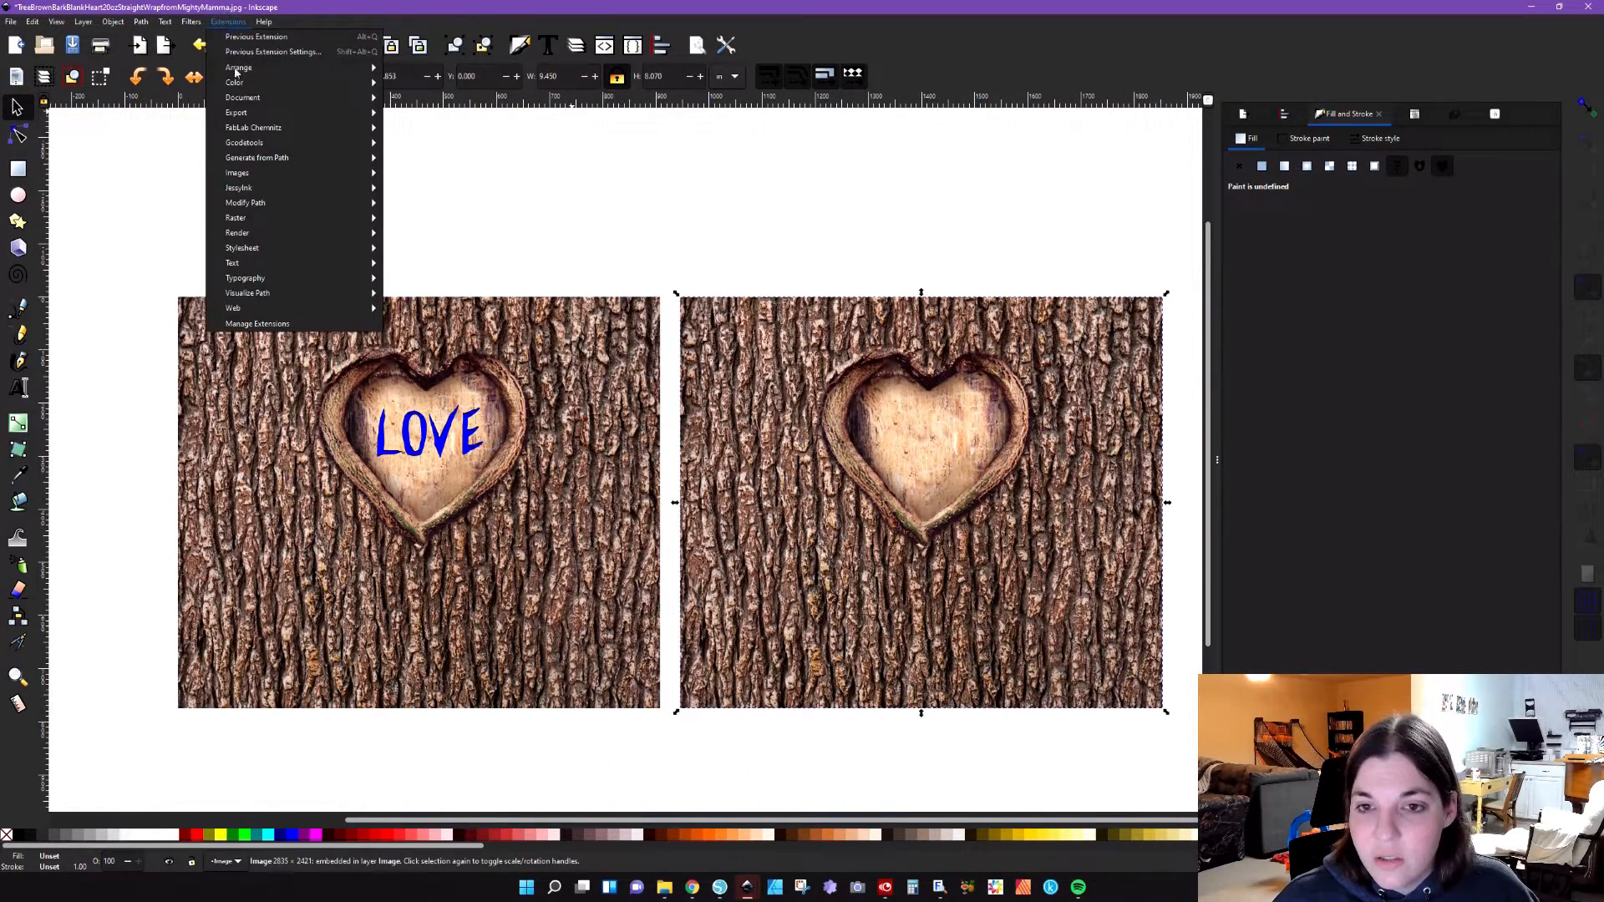
{"action": "mouse_move", "coordinate": [262, 218]}
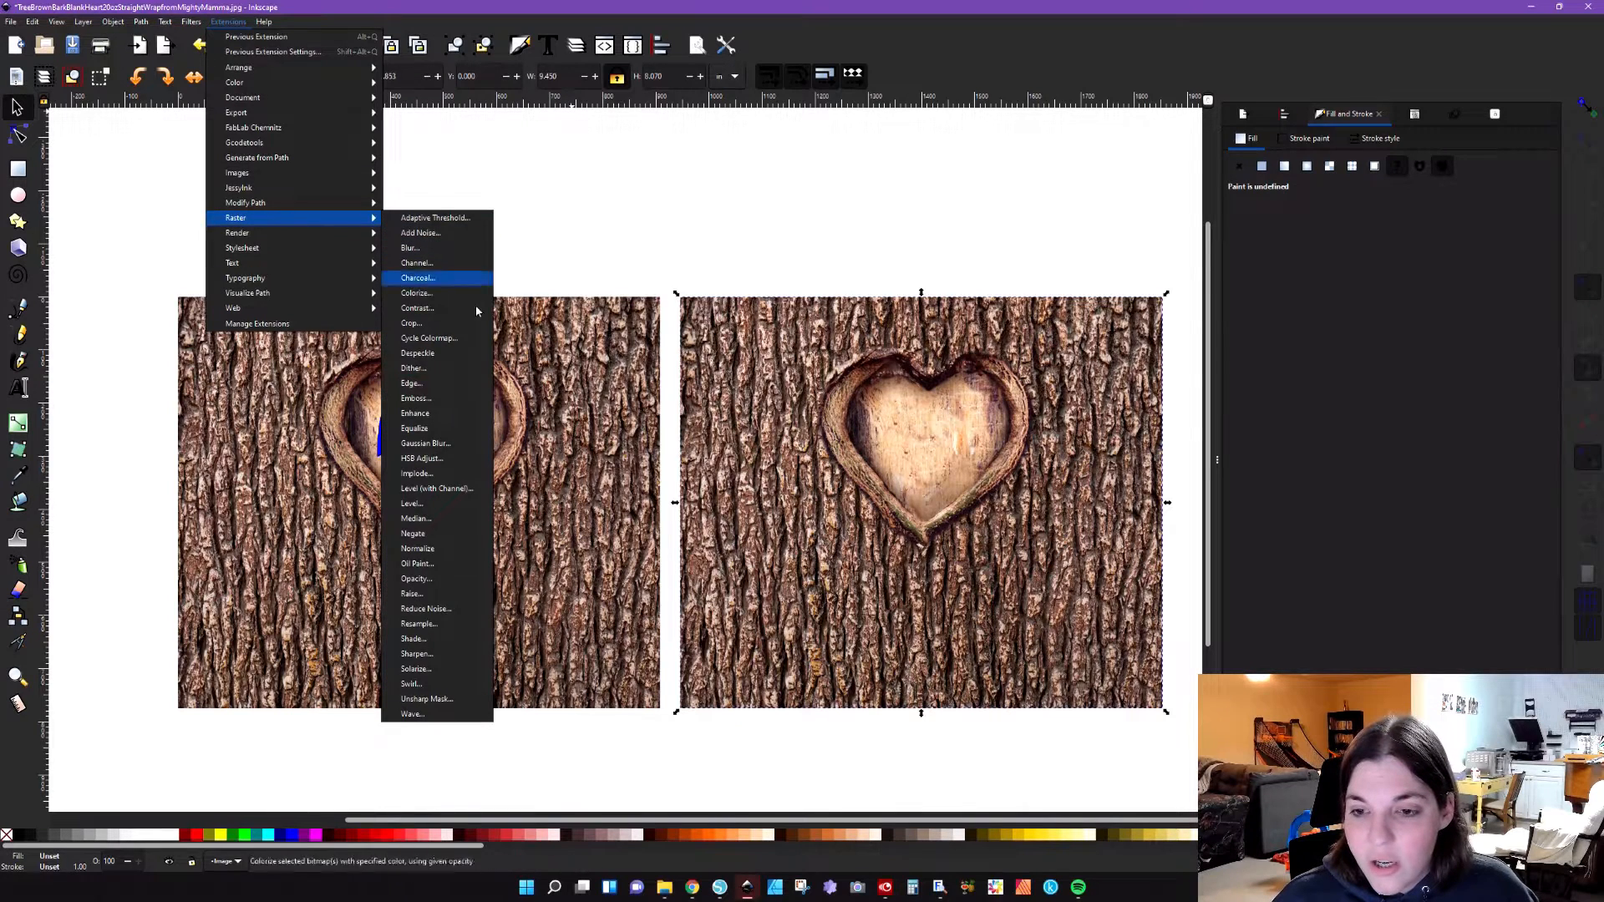
{"action": "left_click", "coordinate": [436, 462]}
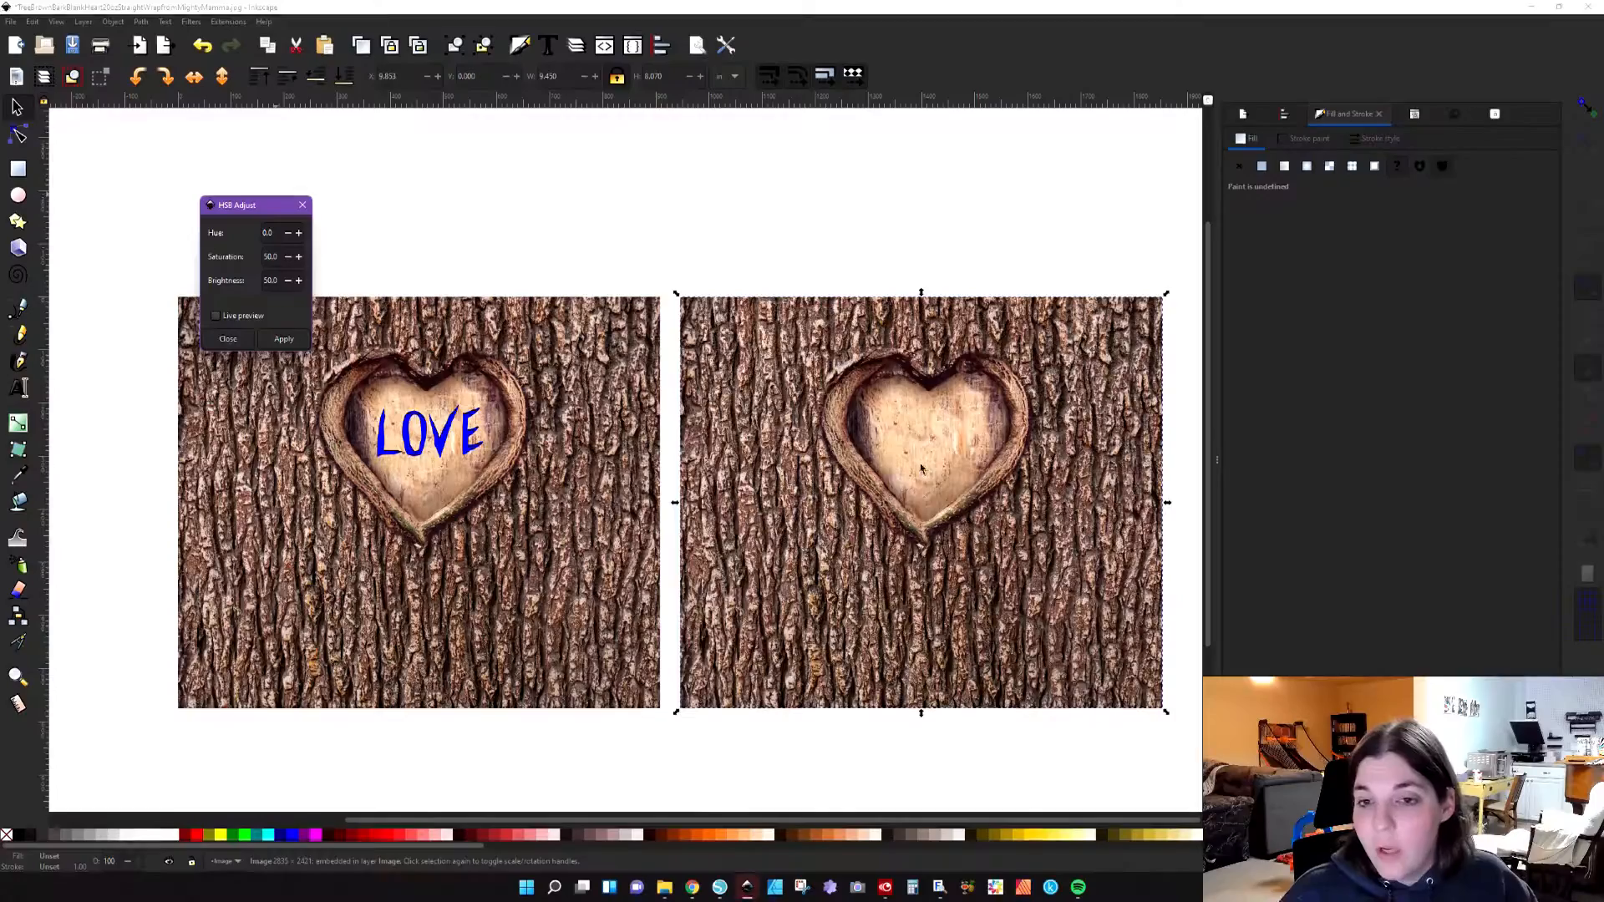
{"action": "left_click", "coordinate": [215, 315]}
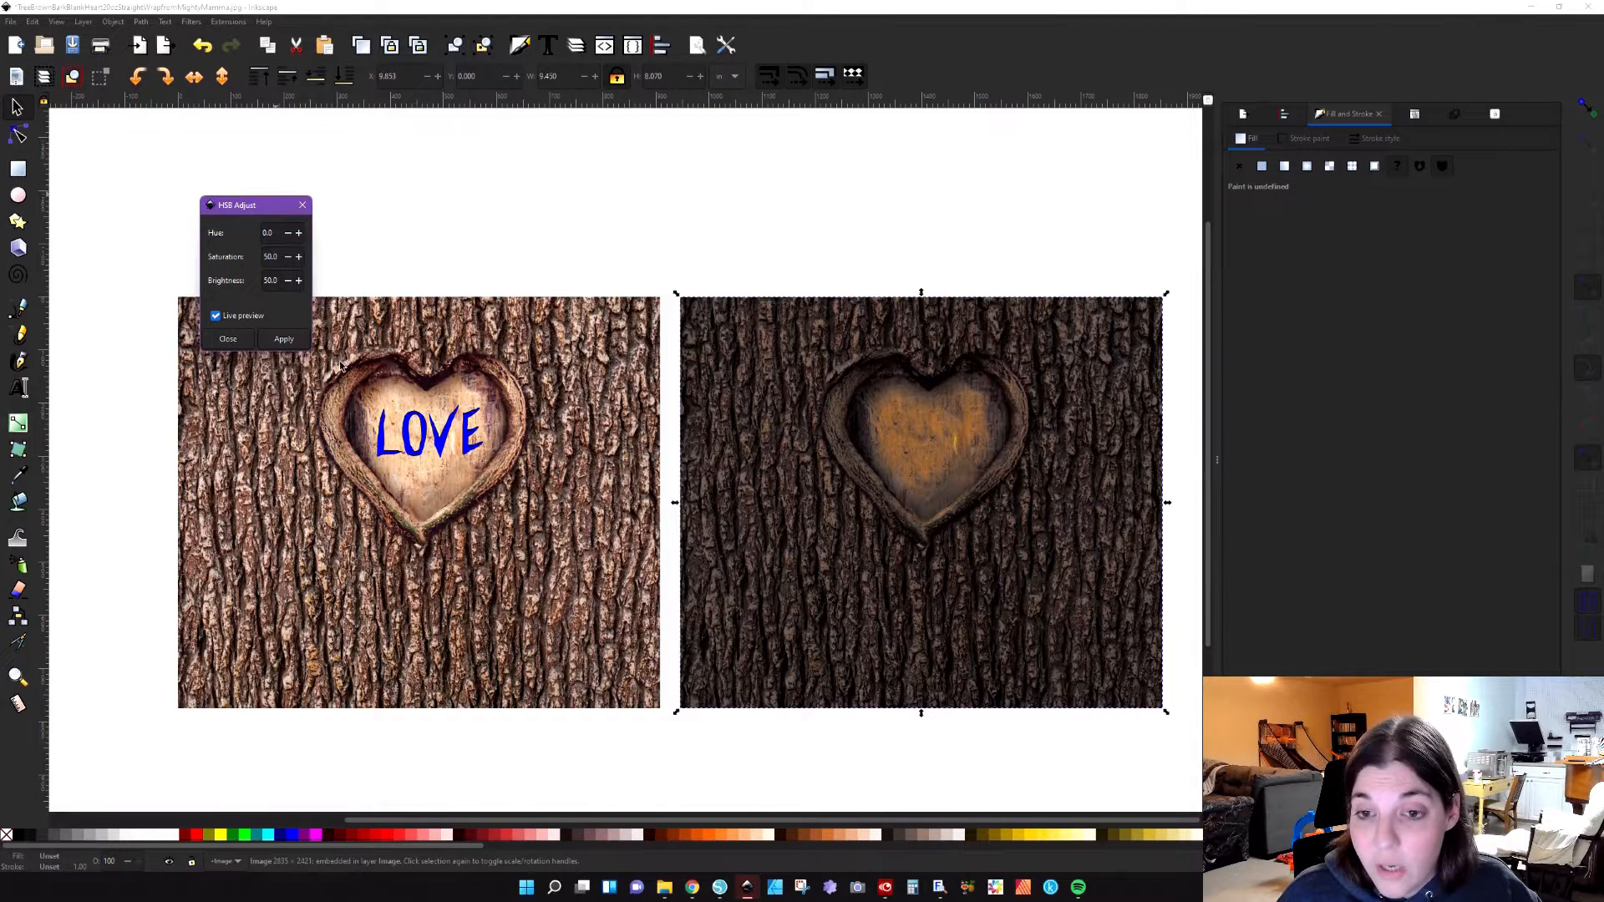
{"action": "left_click", "coordinate": [291, 346]}
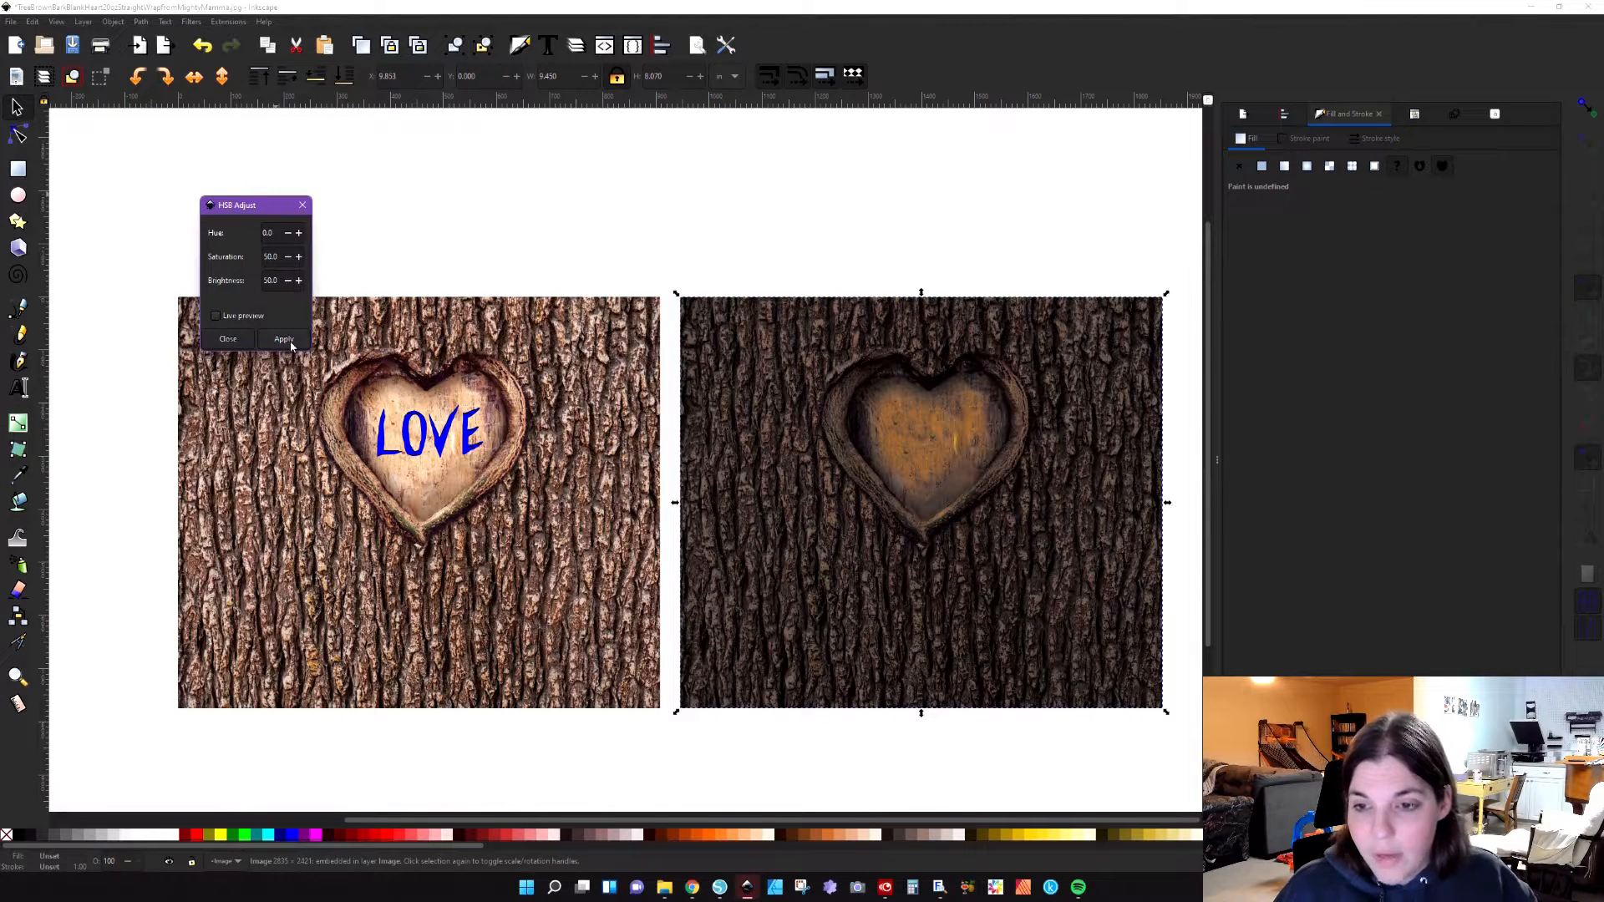
{"action": "left_click", "coordinate": [303, 205]}
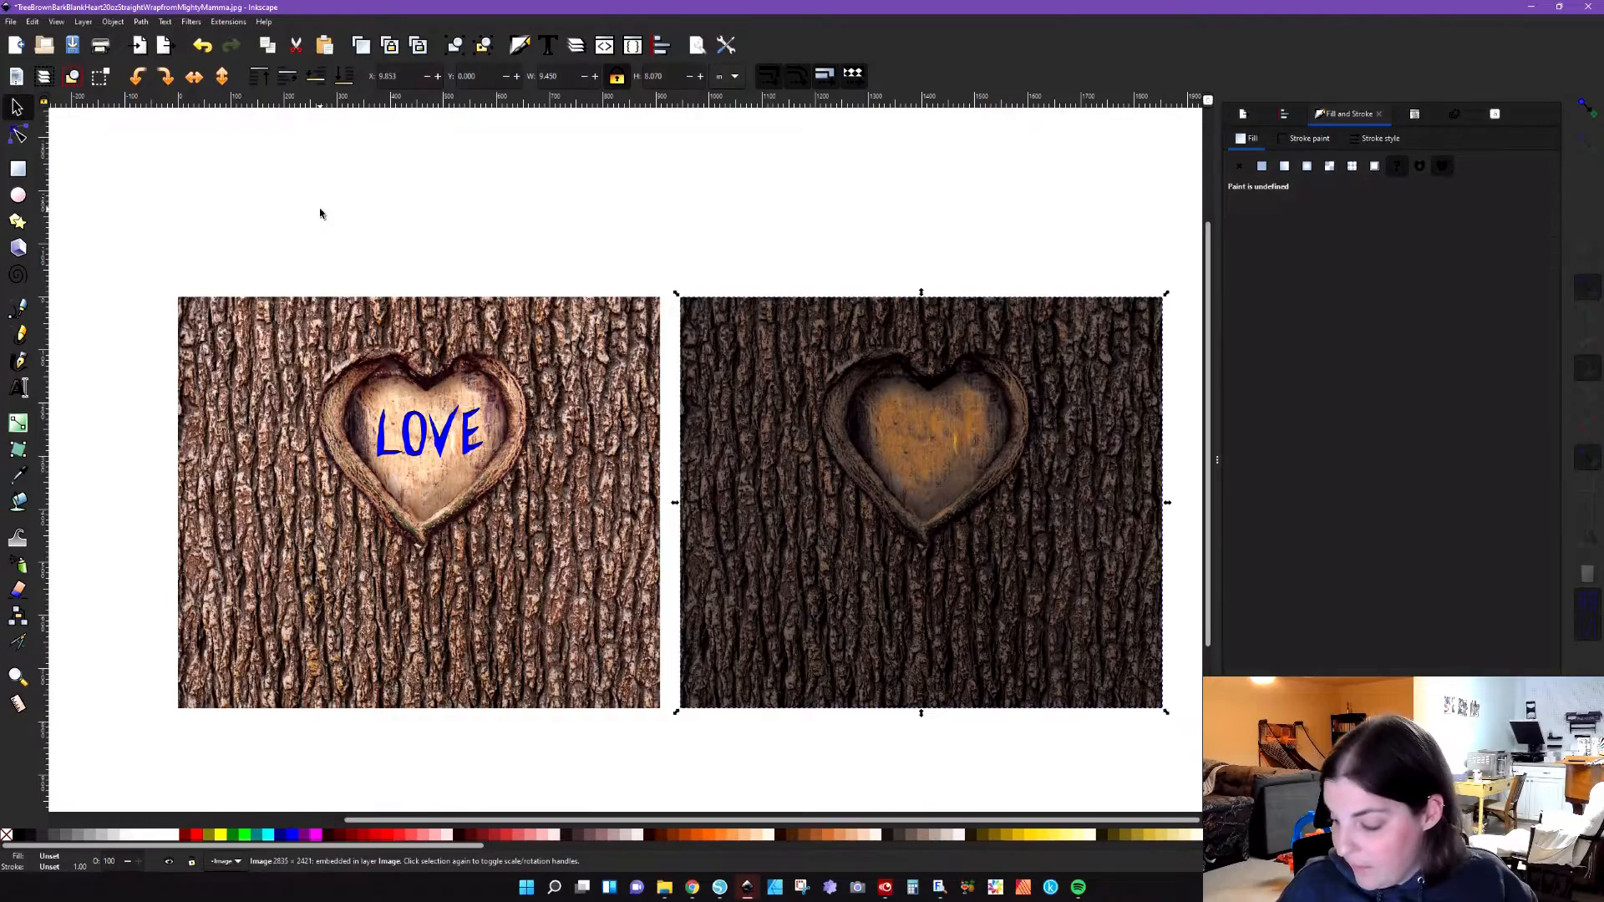
Step: Duplicate the blue LOVE path and move the copy horizontally onto the darkened heart, to X 13.761 in
{"action": "scroll", "coordinate": [404, 458], "scroll_direction": "up", "scroll_amount": 2}
{"action": "left_click", "coordinate": [477, 435]}
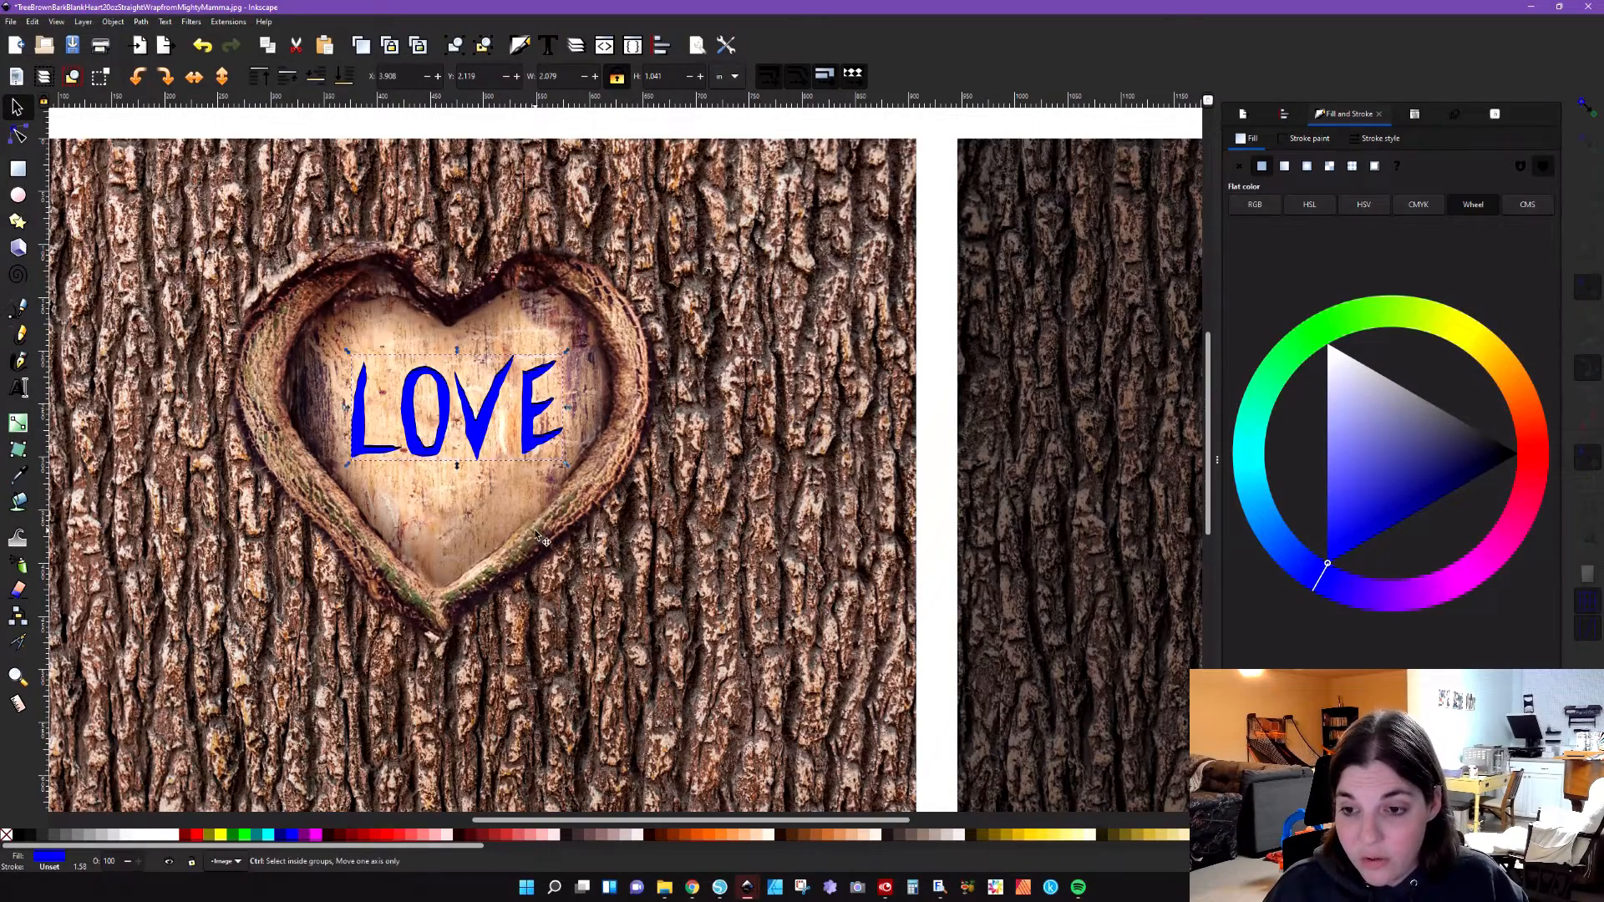
{"action": "scroll", "coordinate": [537, 535], "scroll_direction": "down", "scroll_amount": 2}
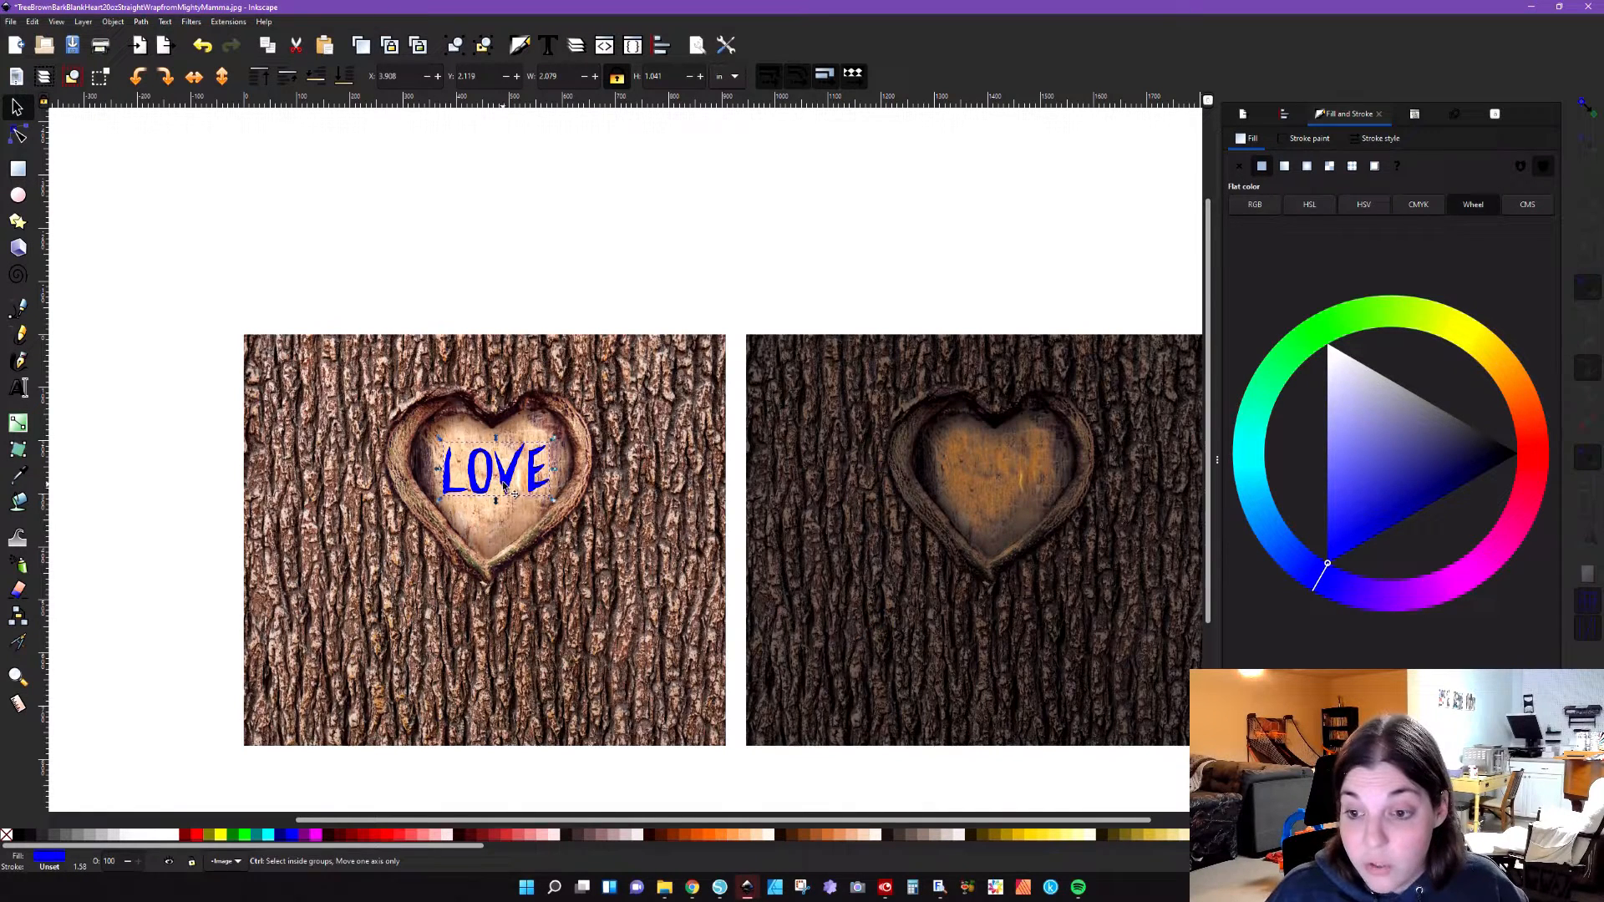
{"action": "key", "text": "ctrl+d"}
{"action": "left_click_drag", "start_coordinate": [508, 485], "coordinate": [1015, 502]}
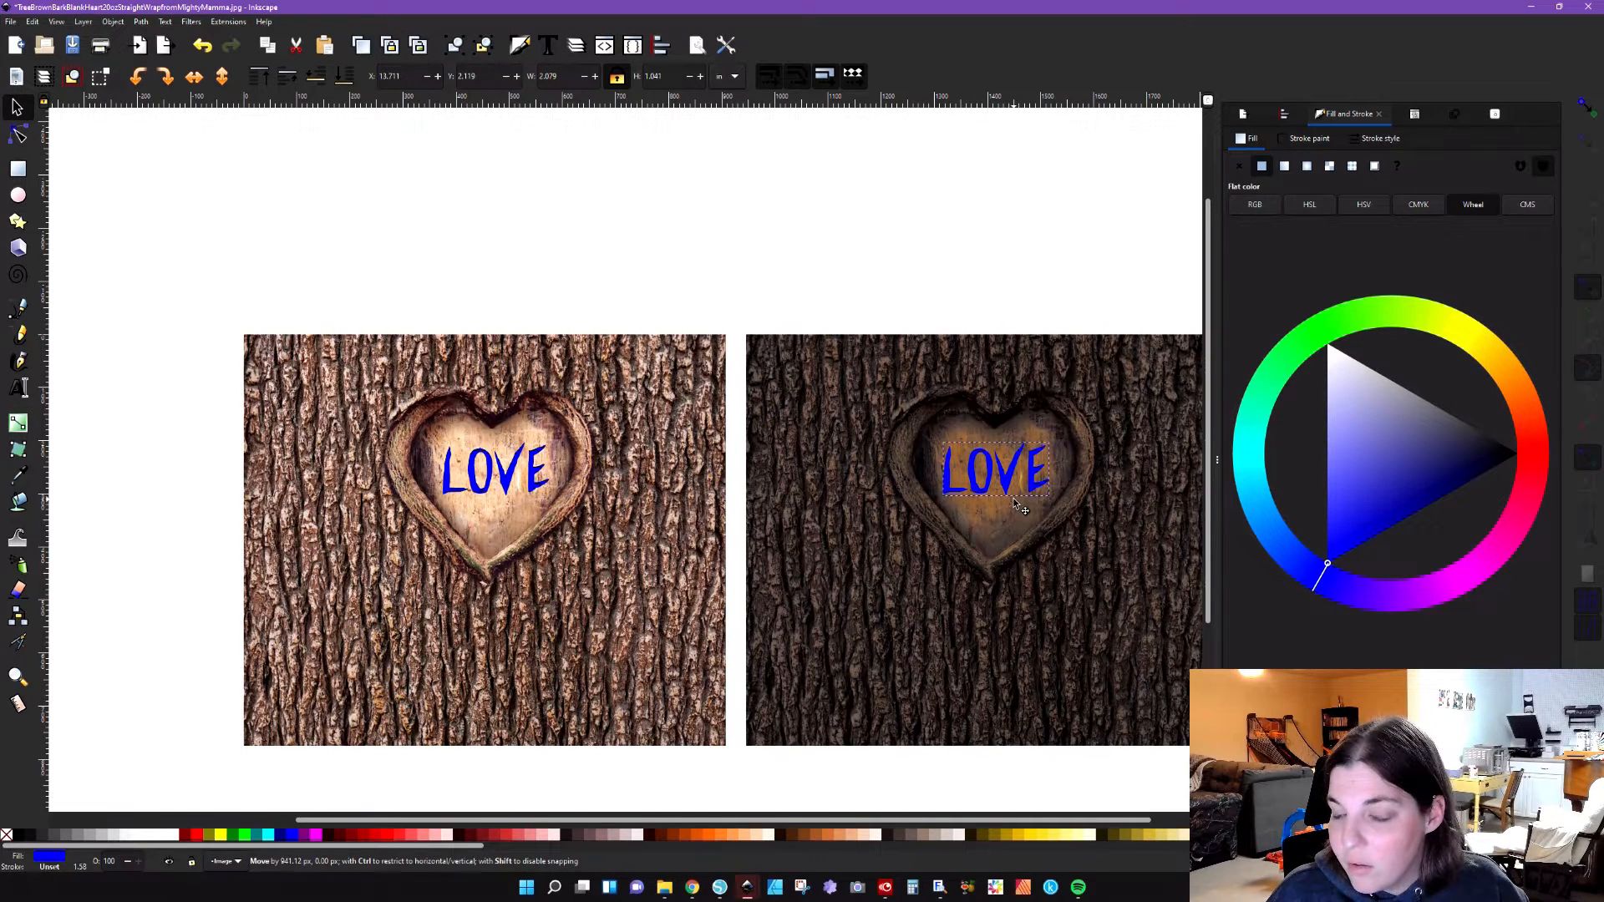
{"action": "left_click_drag", "start_coordinate": [1015, 503], "coordinate": [1018, 502]}
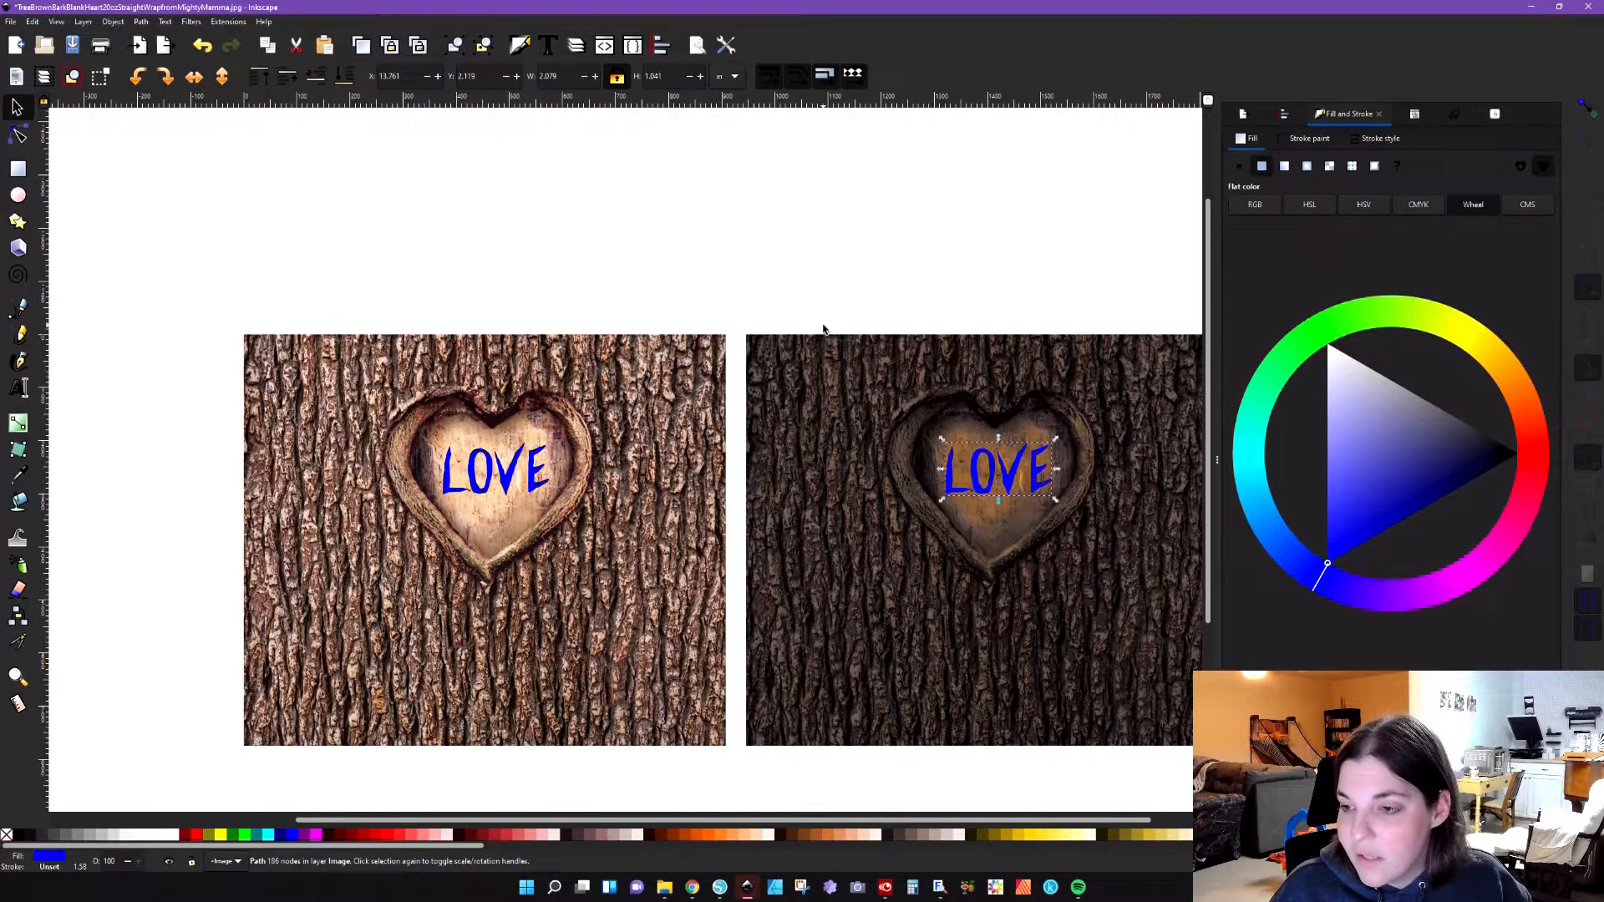
Step: Clip the darkened bark image to the shape of the copied LOVE path
{"action": "left_click", "coordinate": [852, 394], "text": "shift"}
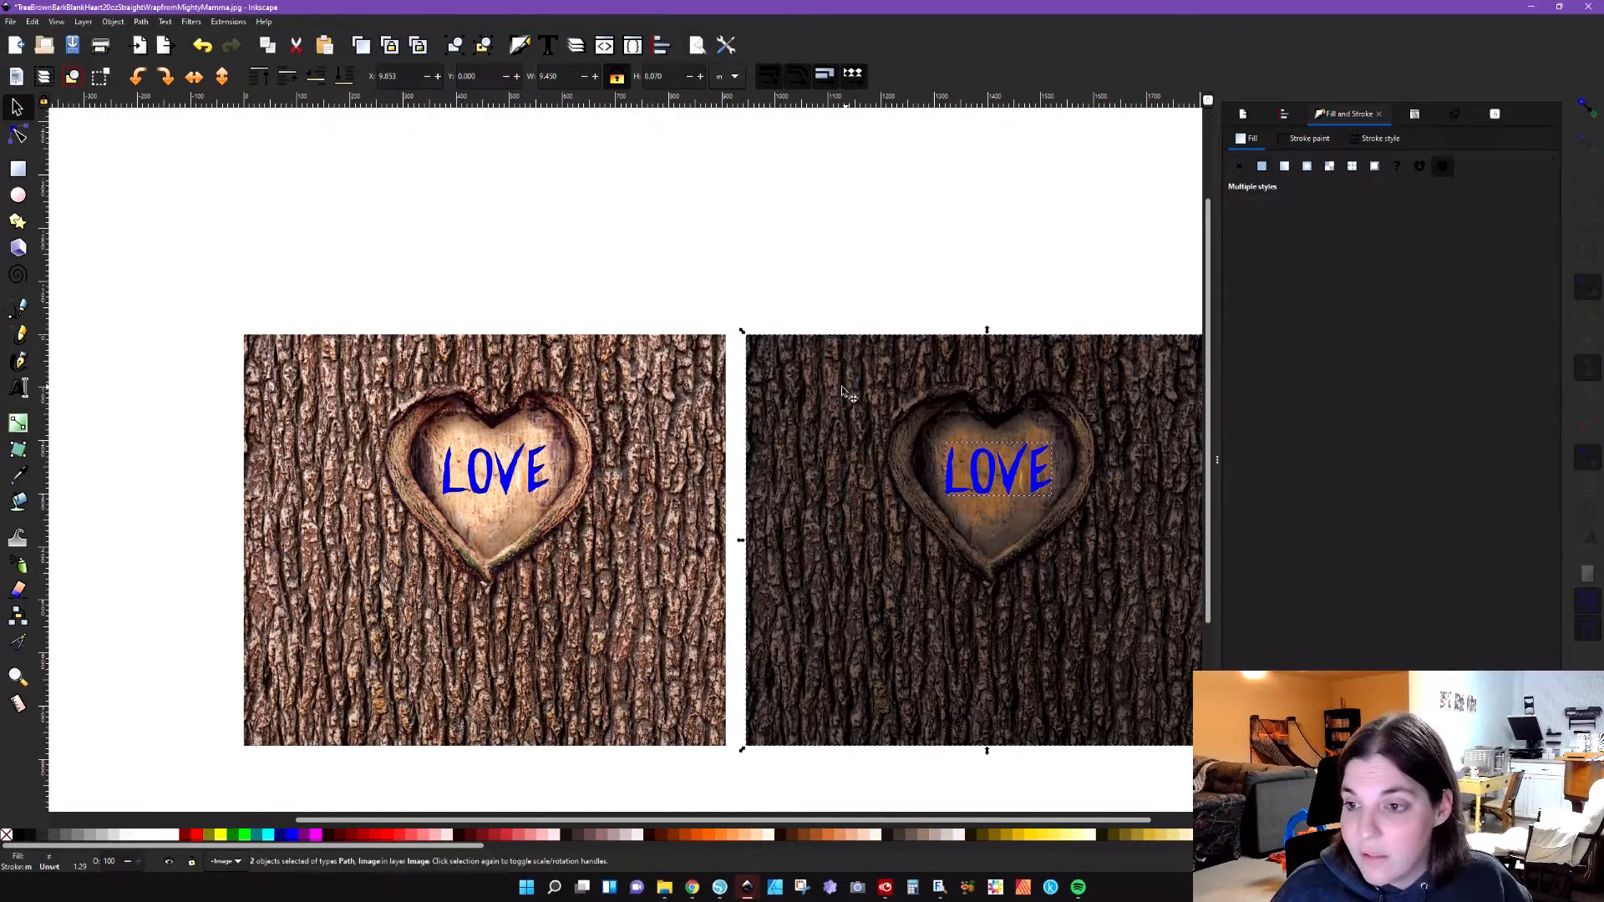
{"action": "left_click", "coordinate": [113, 21]}
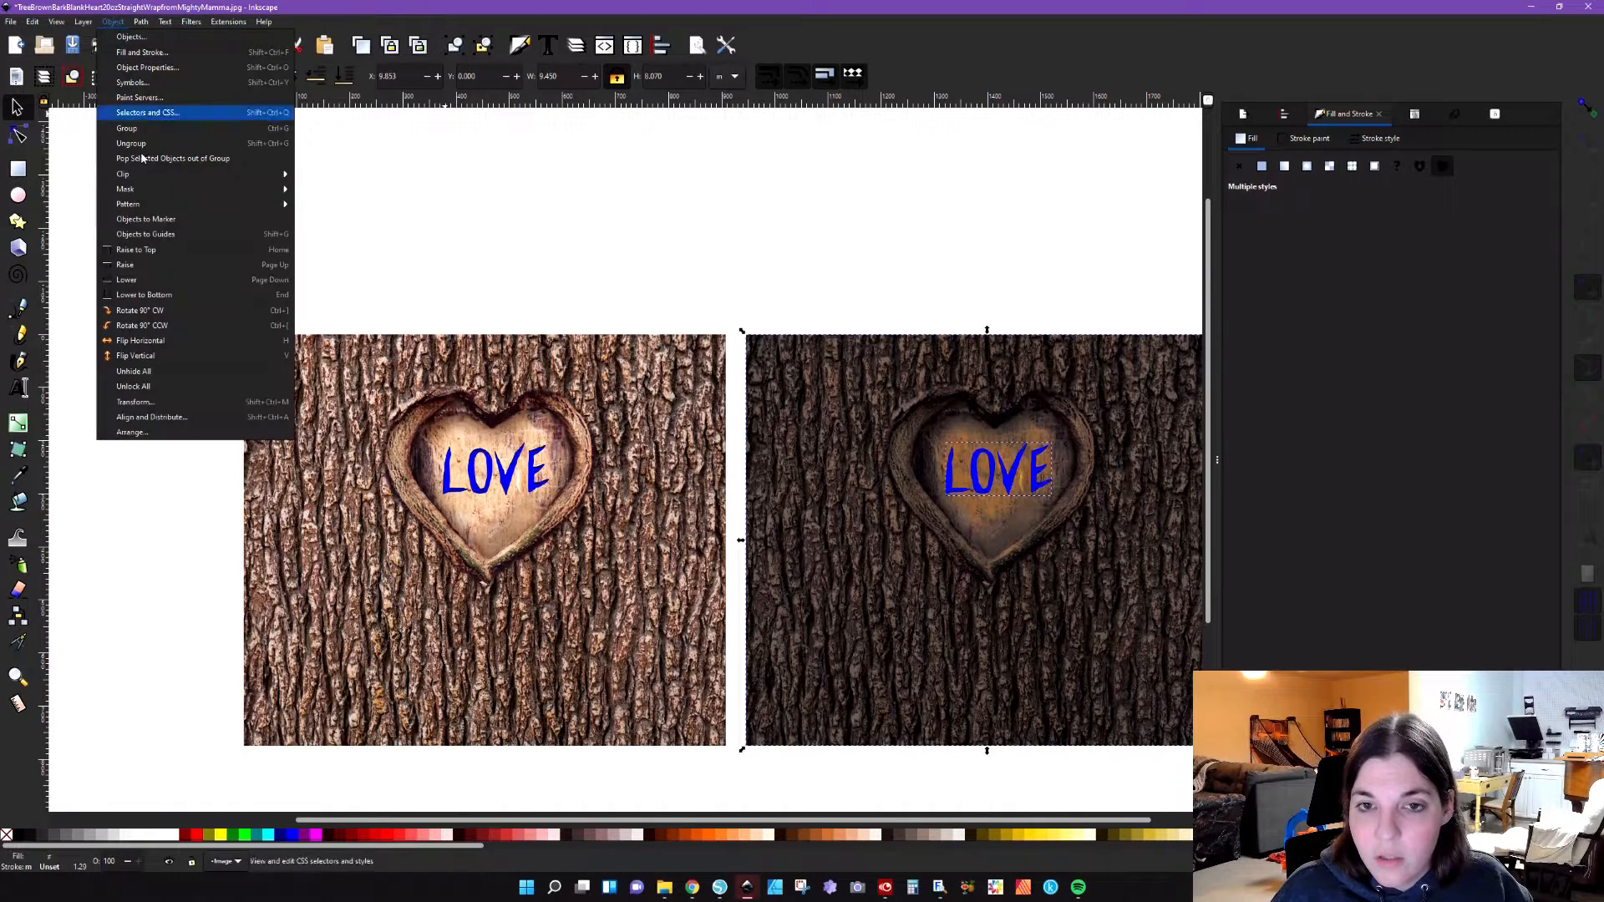
{"action": "mouse_move", "coordinate": [150, 174]}
{"action": "left_click", "coordinate": [317, 176]}
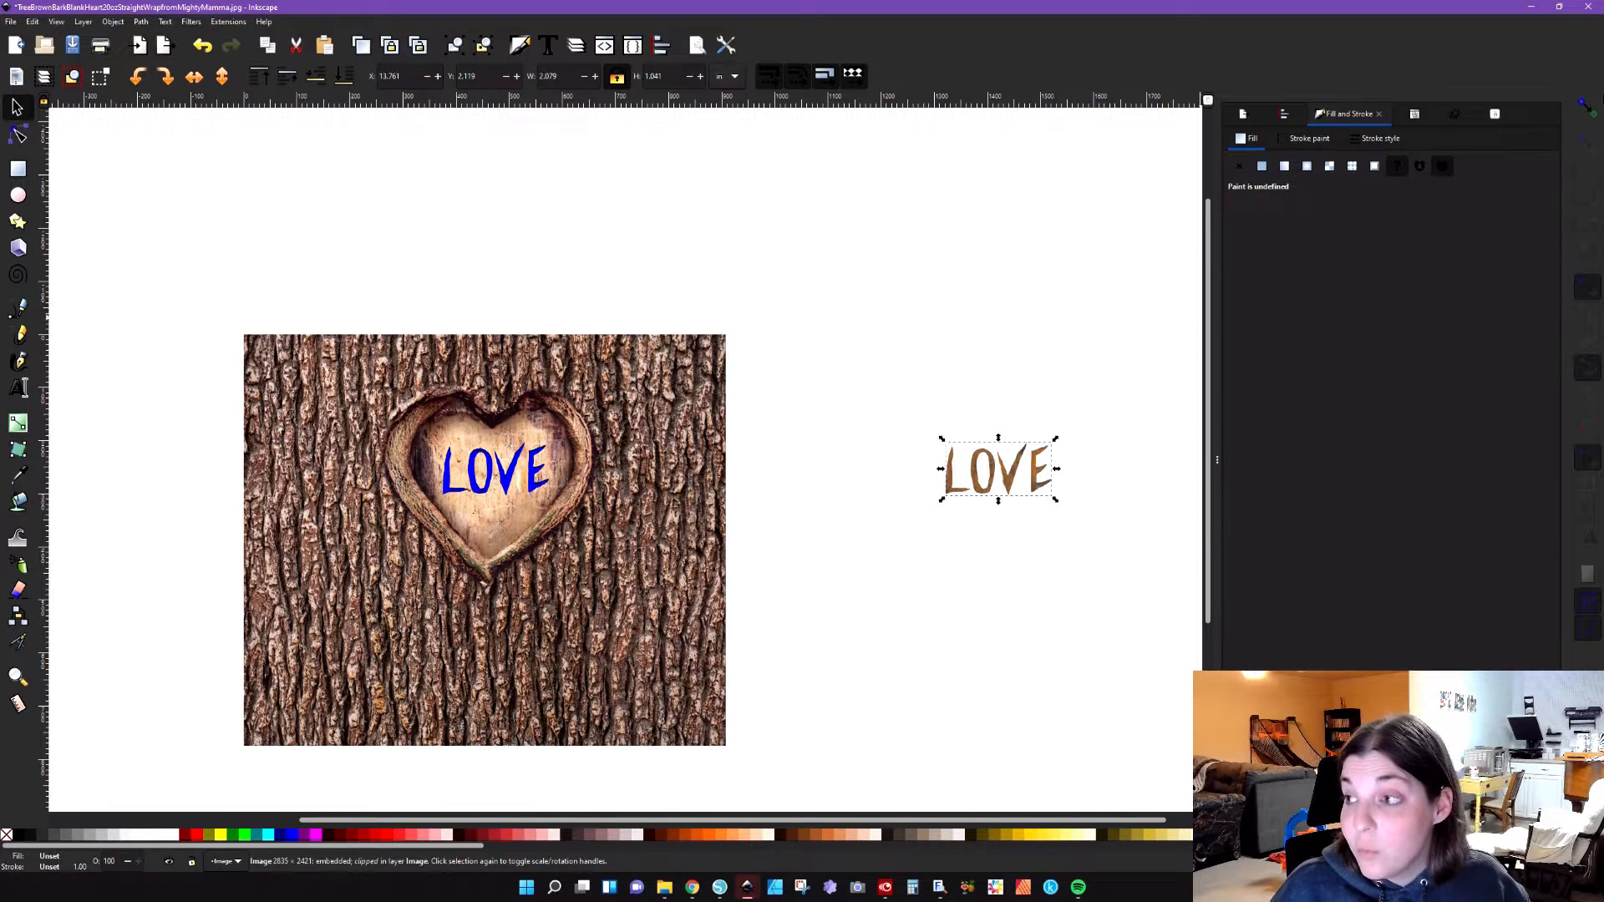
Step: Snap the clipped dark wood LOVE exactly over the blue lettering and lower it two levels, beneath the shadow and the blue path
{"action": "left_click", "coordinate": [1587, 109]}
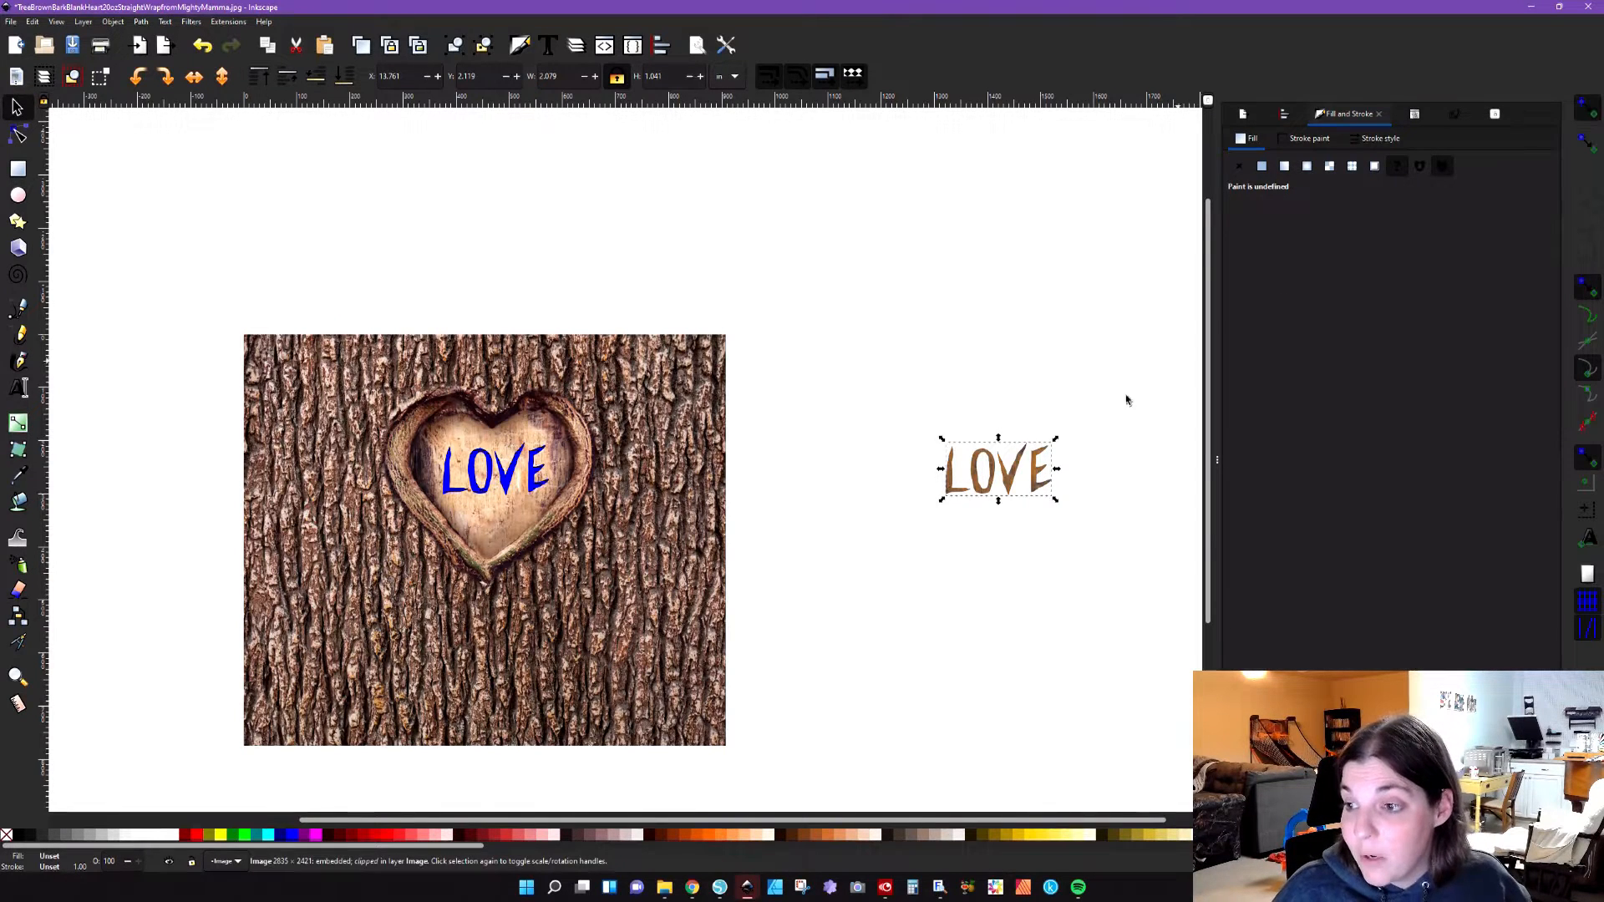
{"action": "left_click_drag", "start_coordinate": [1007, 489], "coordinate": [512, 490]}
{"action": "scroll", "coordinate": [465, 452], "scroll_direction": "up", "scroll_amount": 4}
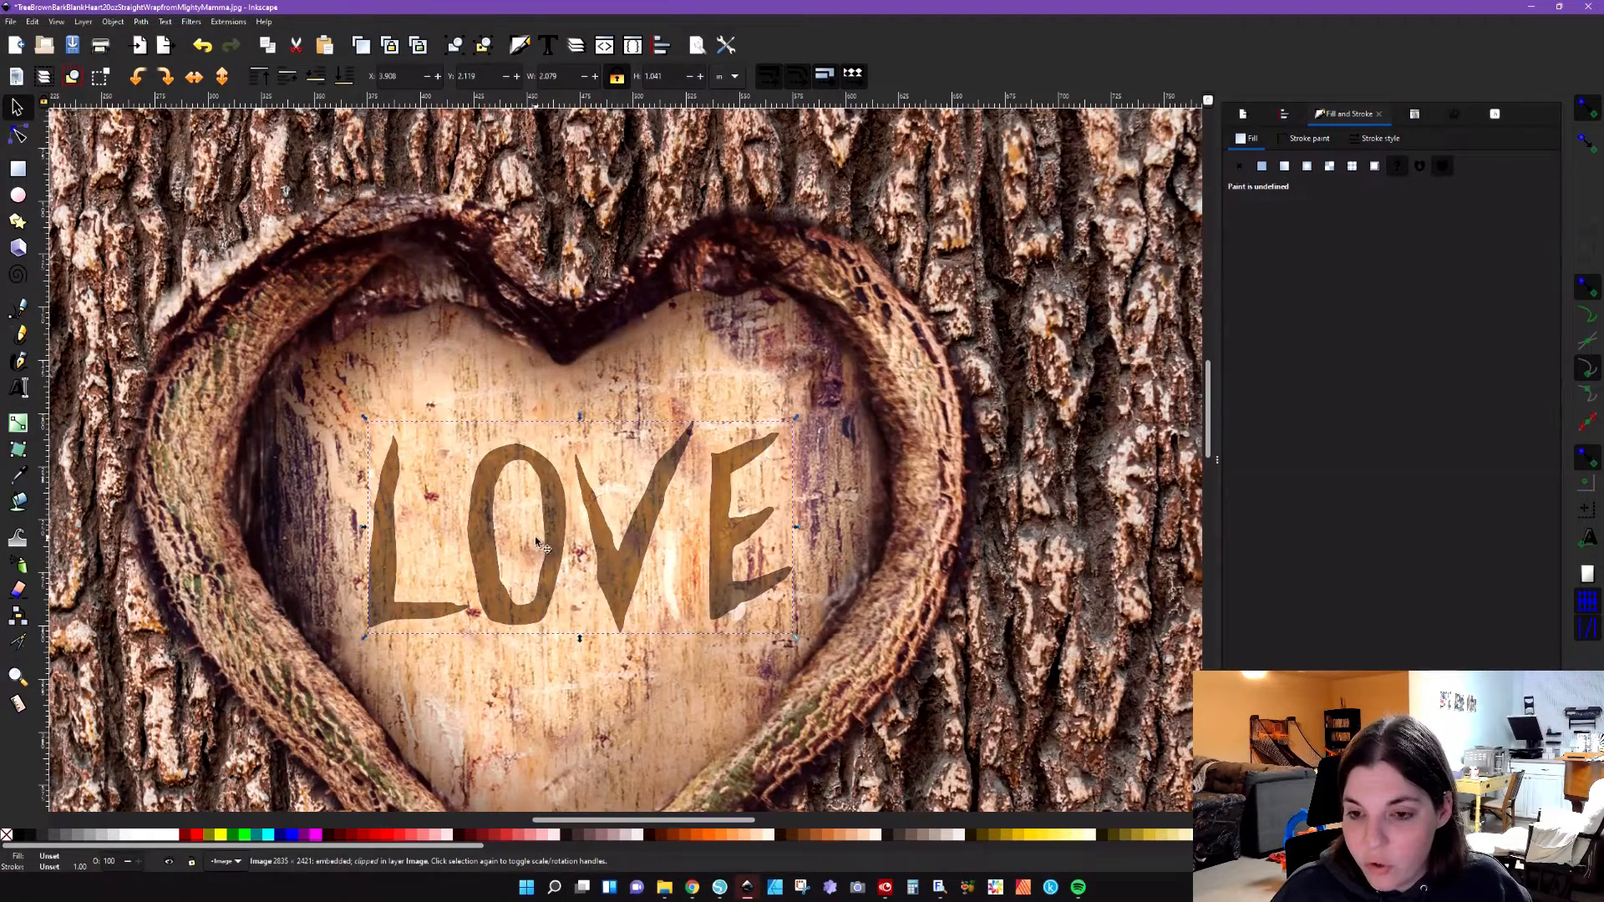
{"action": "left_click", "coordinate": [1591, 112]}
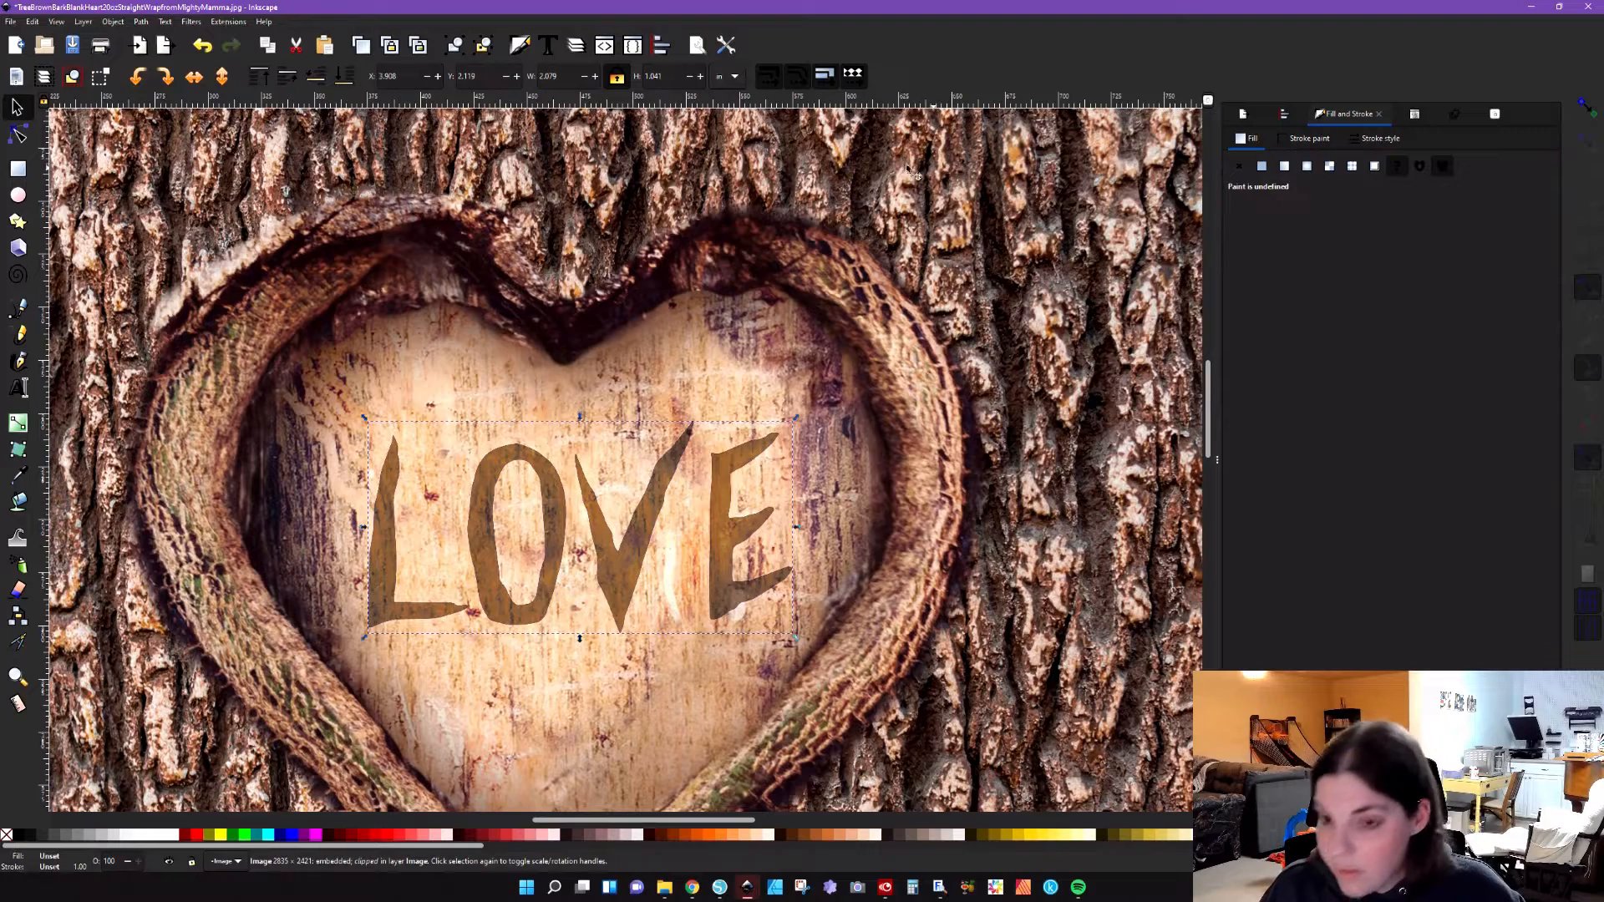
{"action": "left_click", "coordinate": [317, 80]}
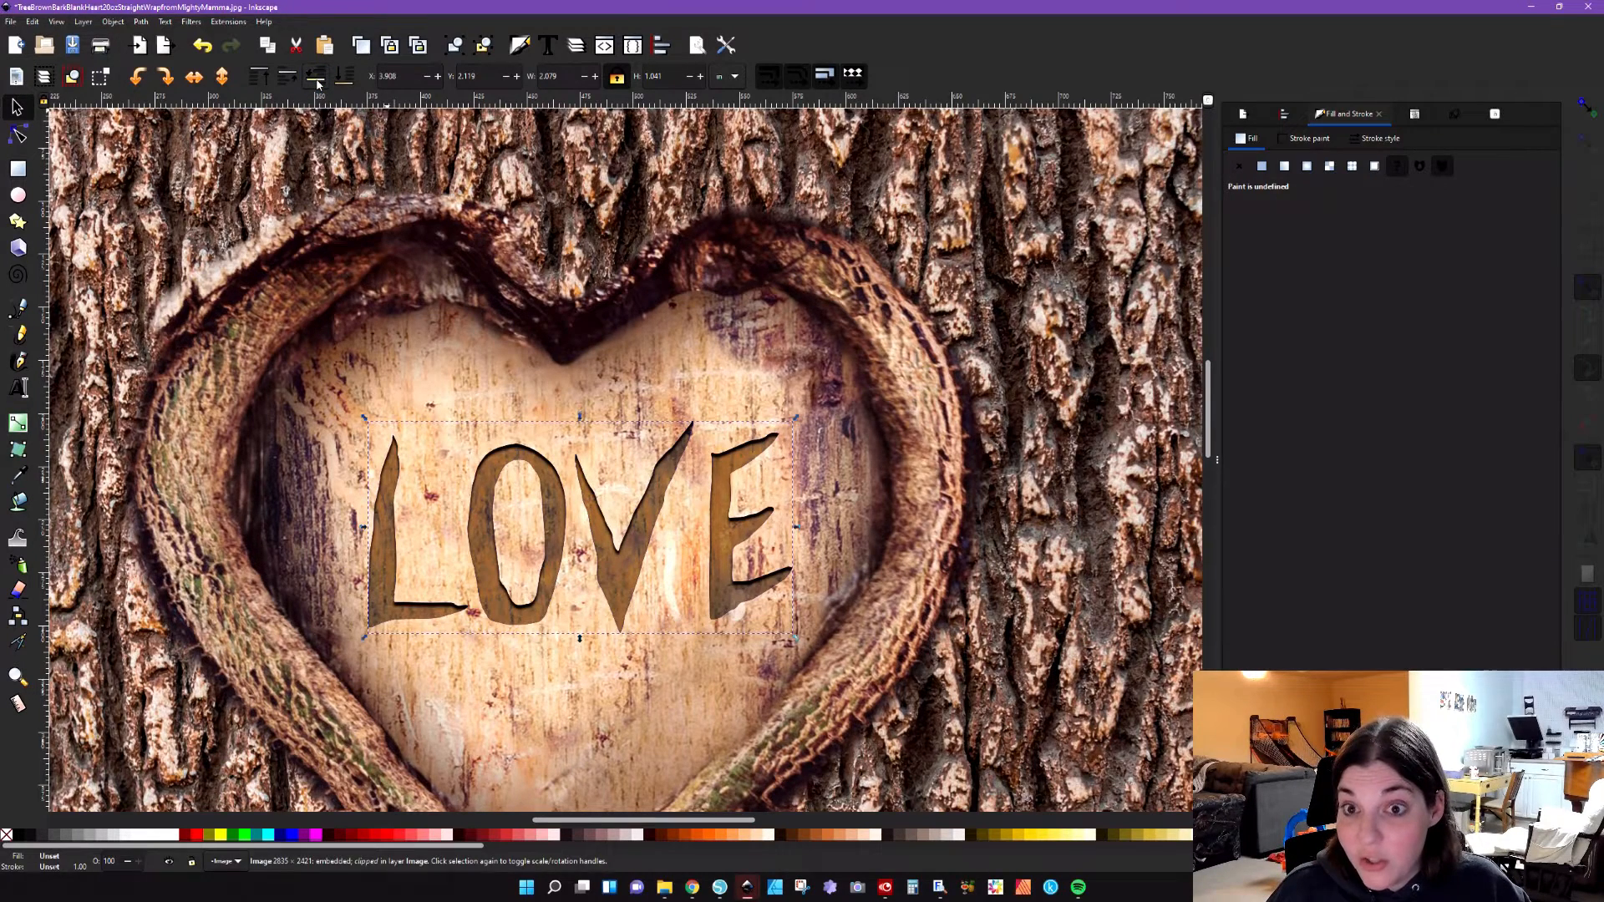
{"action": "left_click", "coordinate": [317, 81]}
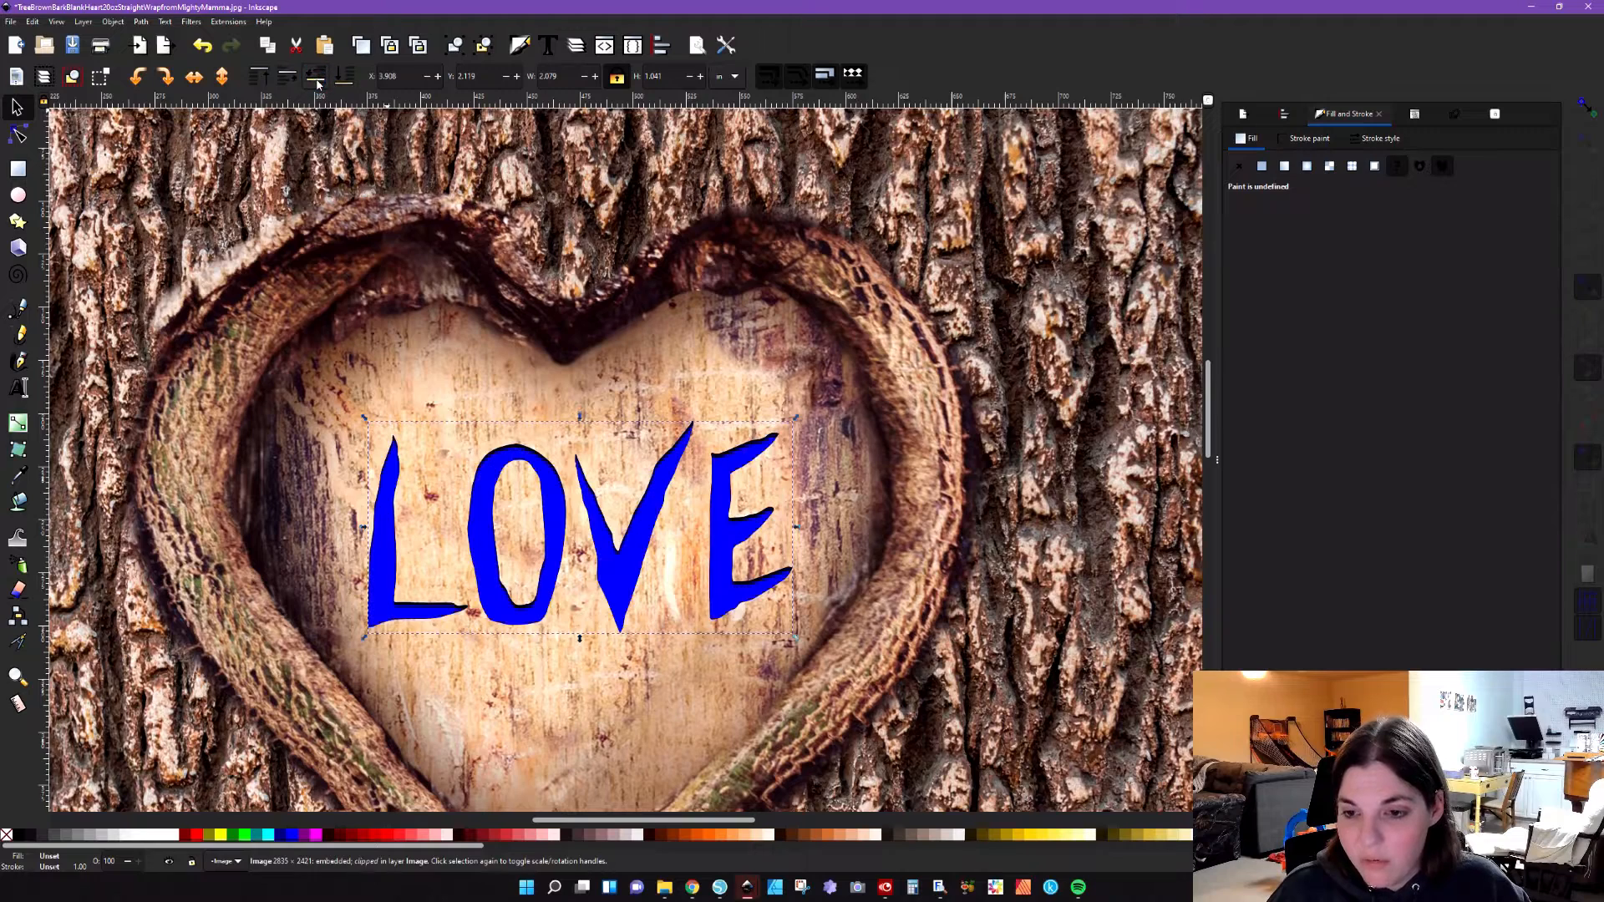
Step: Duplicate the blue LOVE path and fill the copy with white
{"action": "left_click", "coordinate": [483, 520]}
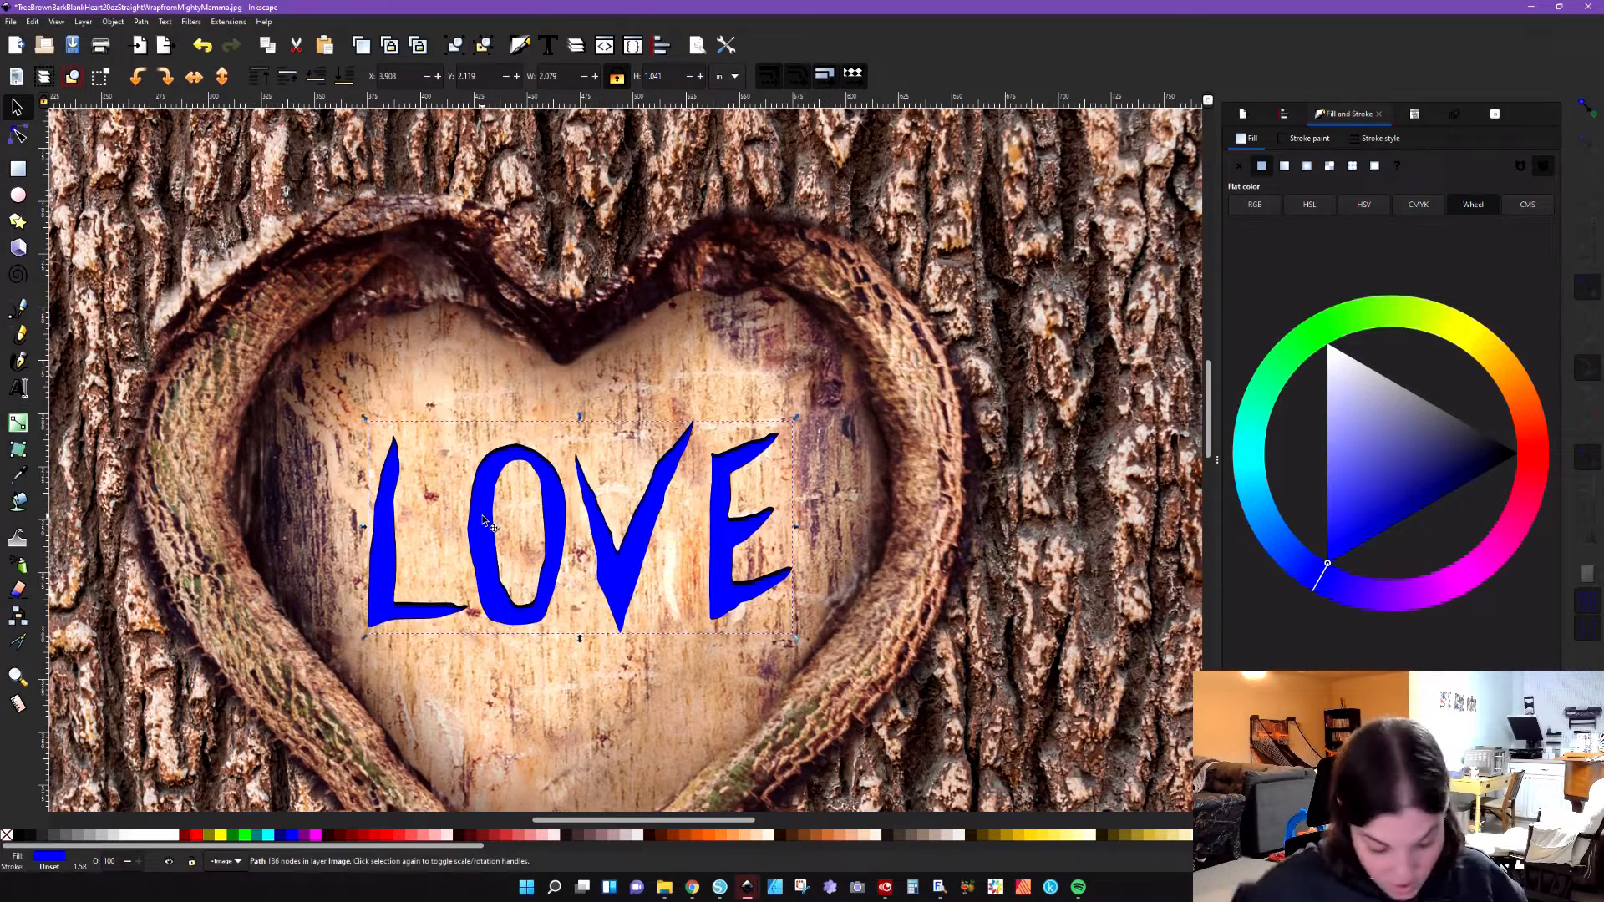
{"action": "key", "text": "ctrl"}
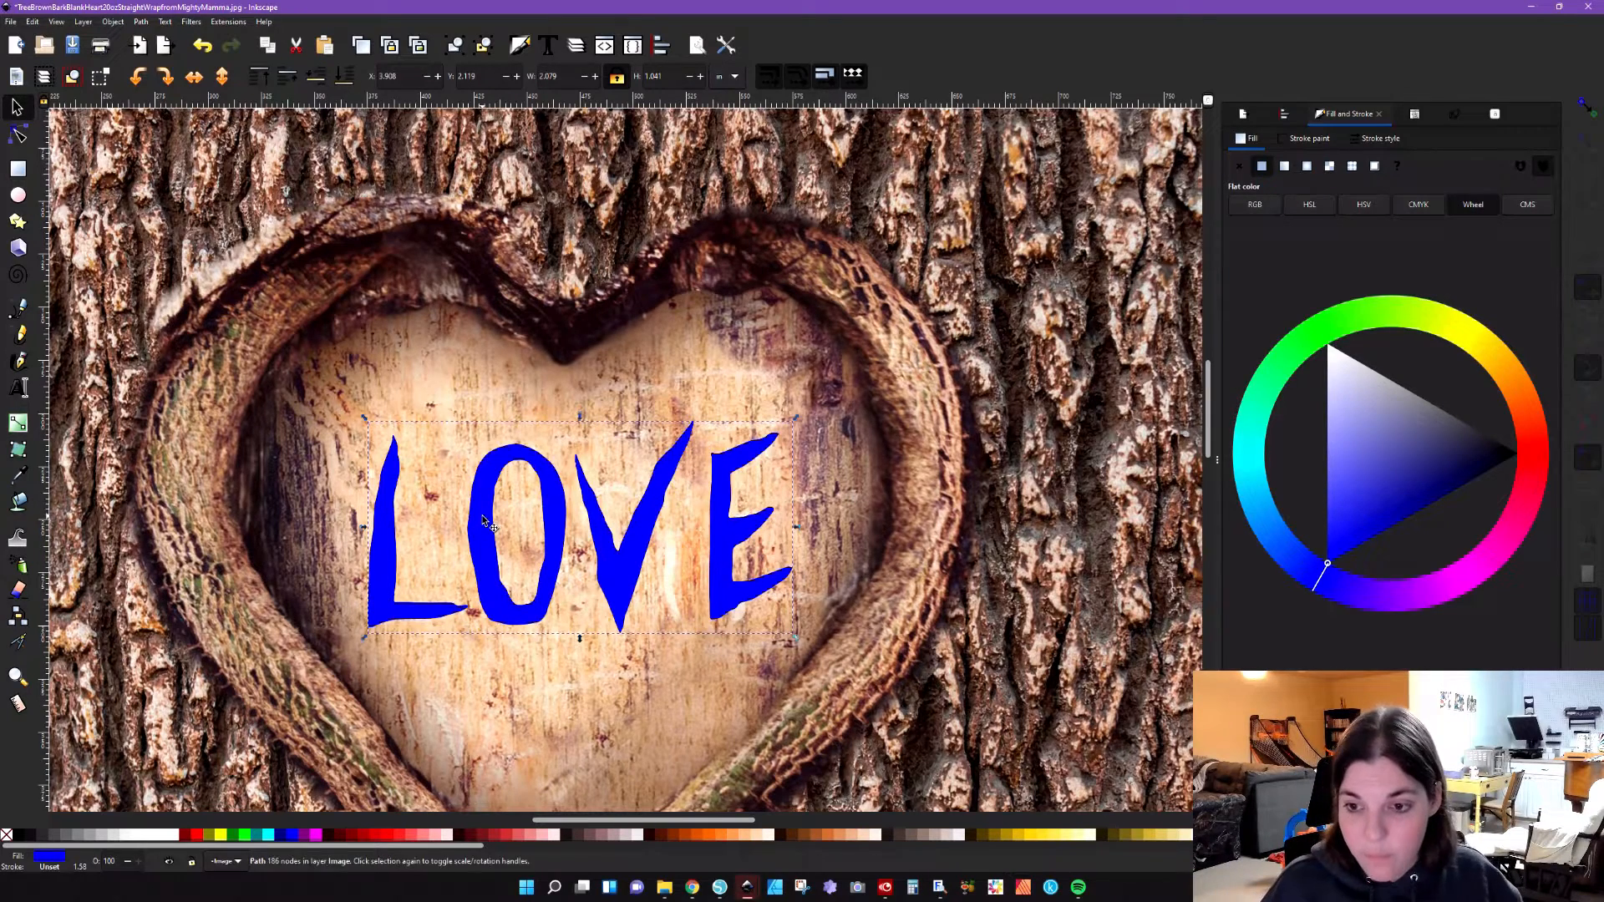
{"action": "left_click", "coordinate": [172, 835]}
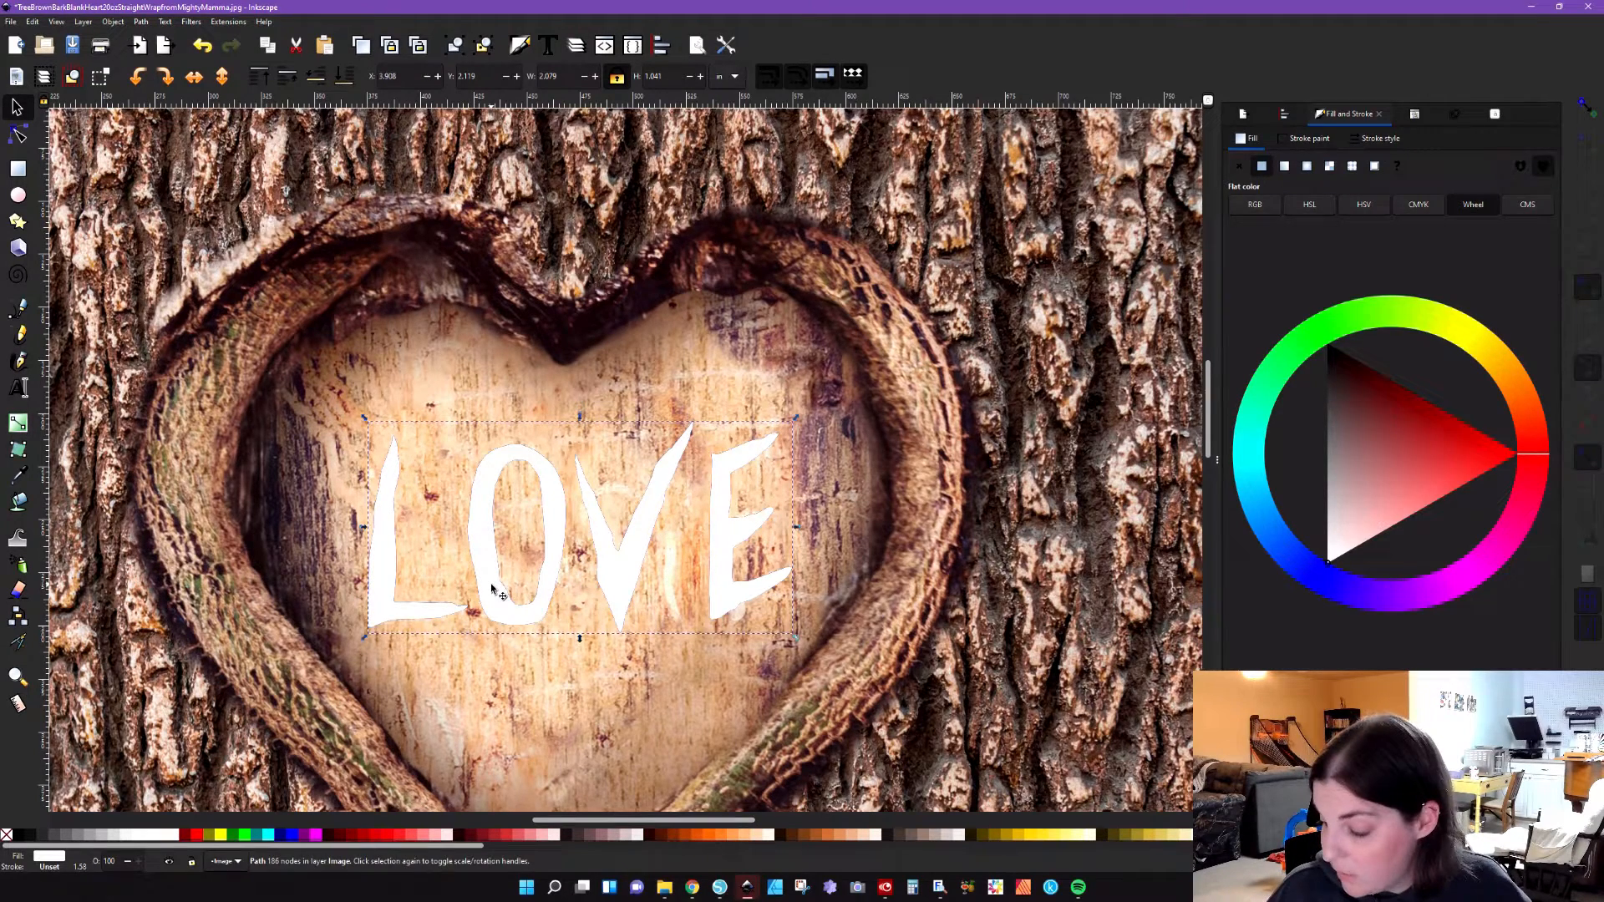
Step: Move the white LOVE copy straight down by about 0.01 in and lower it one level behind the blue letters
{"action": "key", "text": "ctrl"}
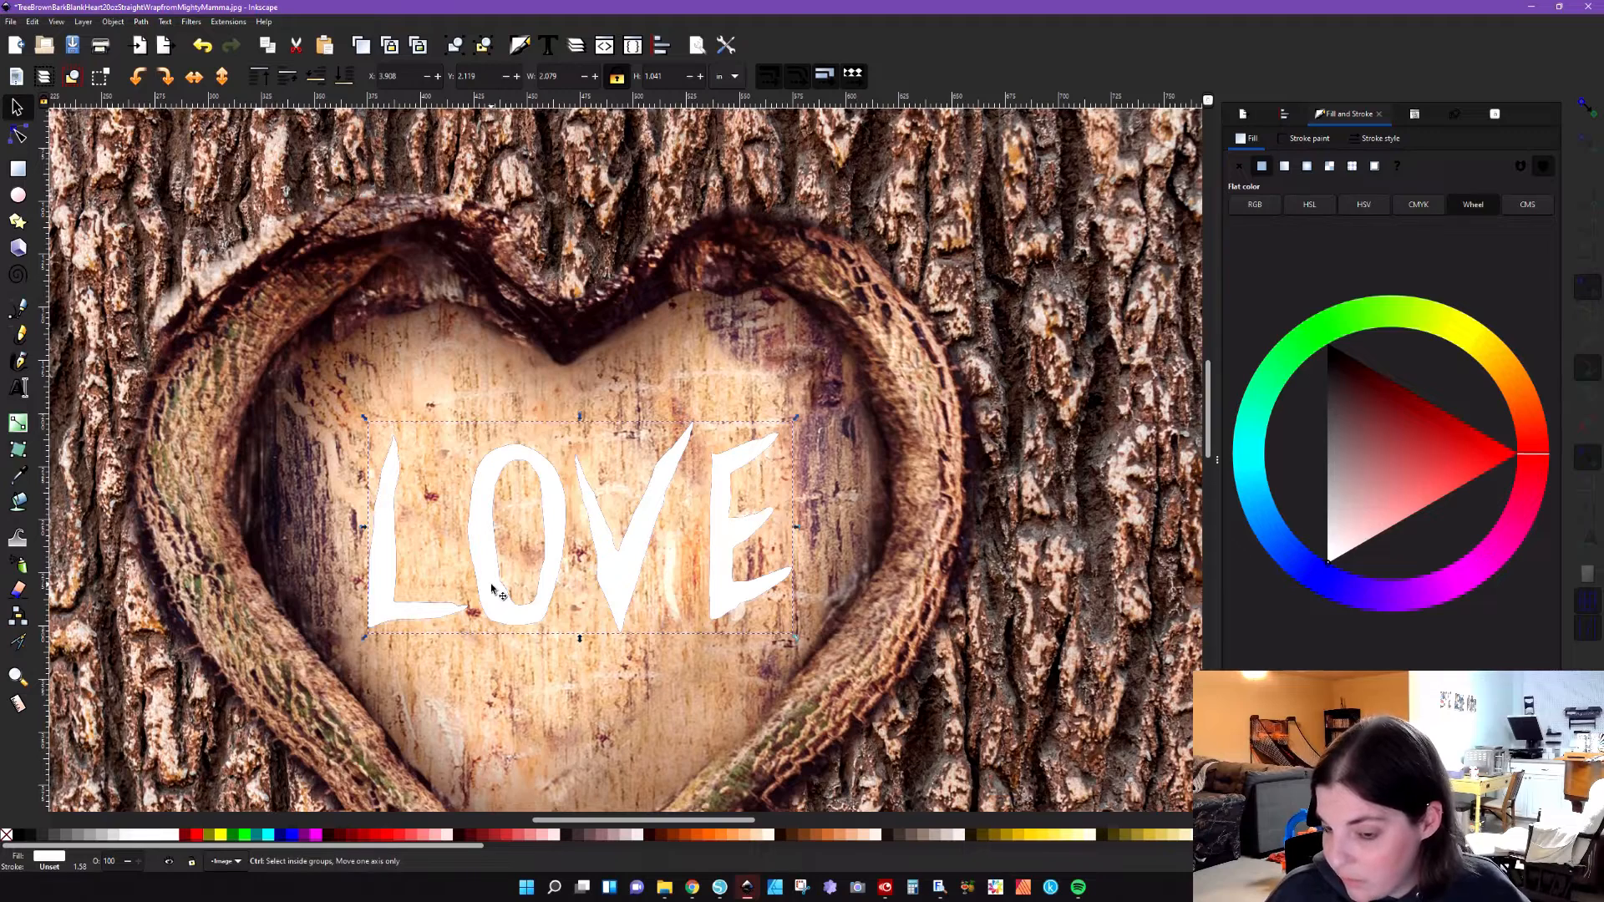
{"action": "left_click_drag", "start_coordinate": [491, 587], "coordinate": [493, 591]}
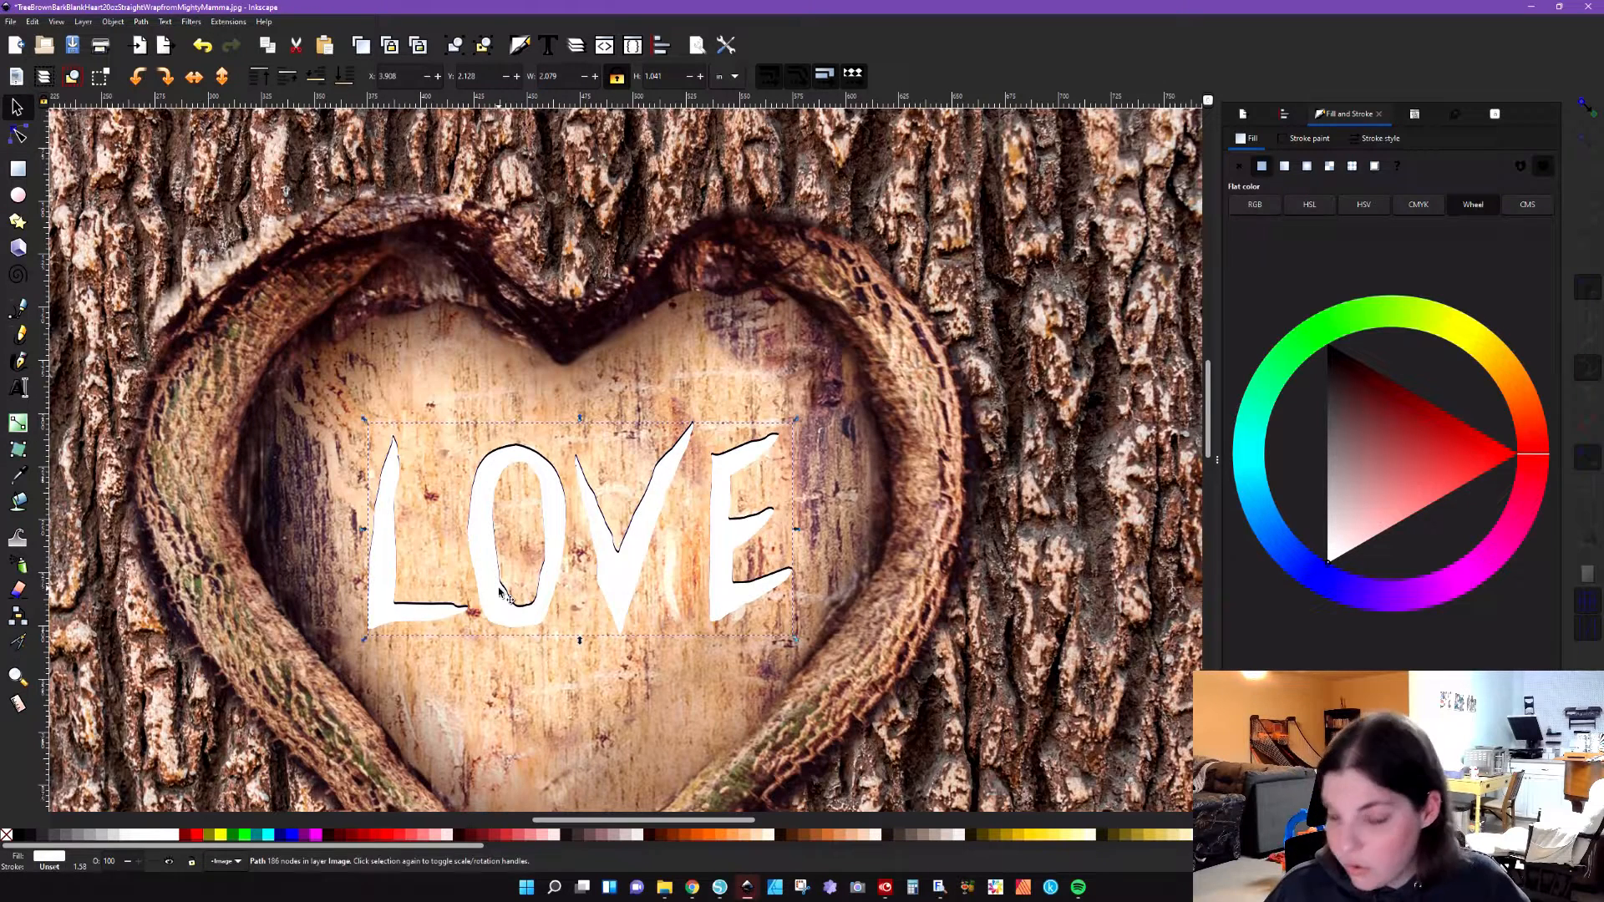
{"action": "left_click", "coordinate": [316, 76]}
Step: Cut the blue LOVE path out of the white copy with Difference, leaving a thin white highlight along the lower edges
{"action": "key", "text": "shift"}
{"action": "left_click", "coordinate": [486, 517], "text": "shift"}
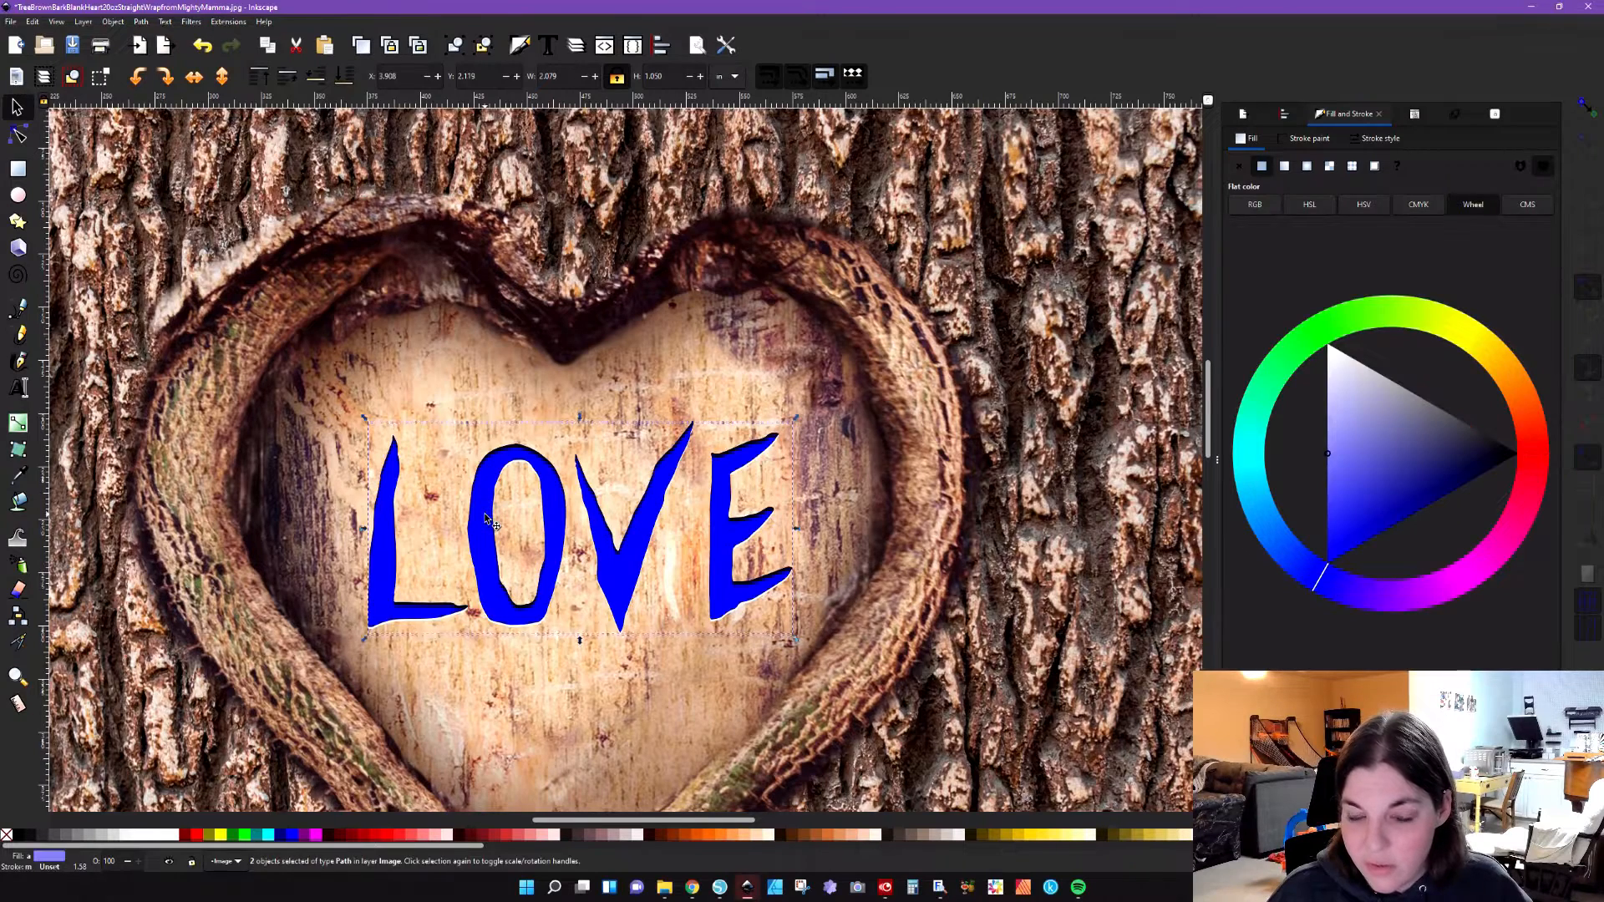
{"action": "left_click", "coordinate": [140, 22]}
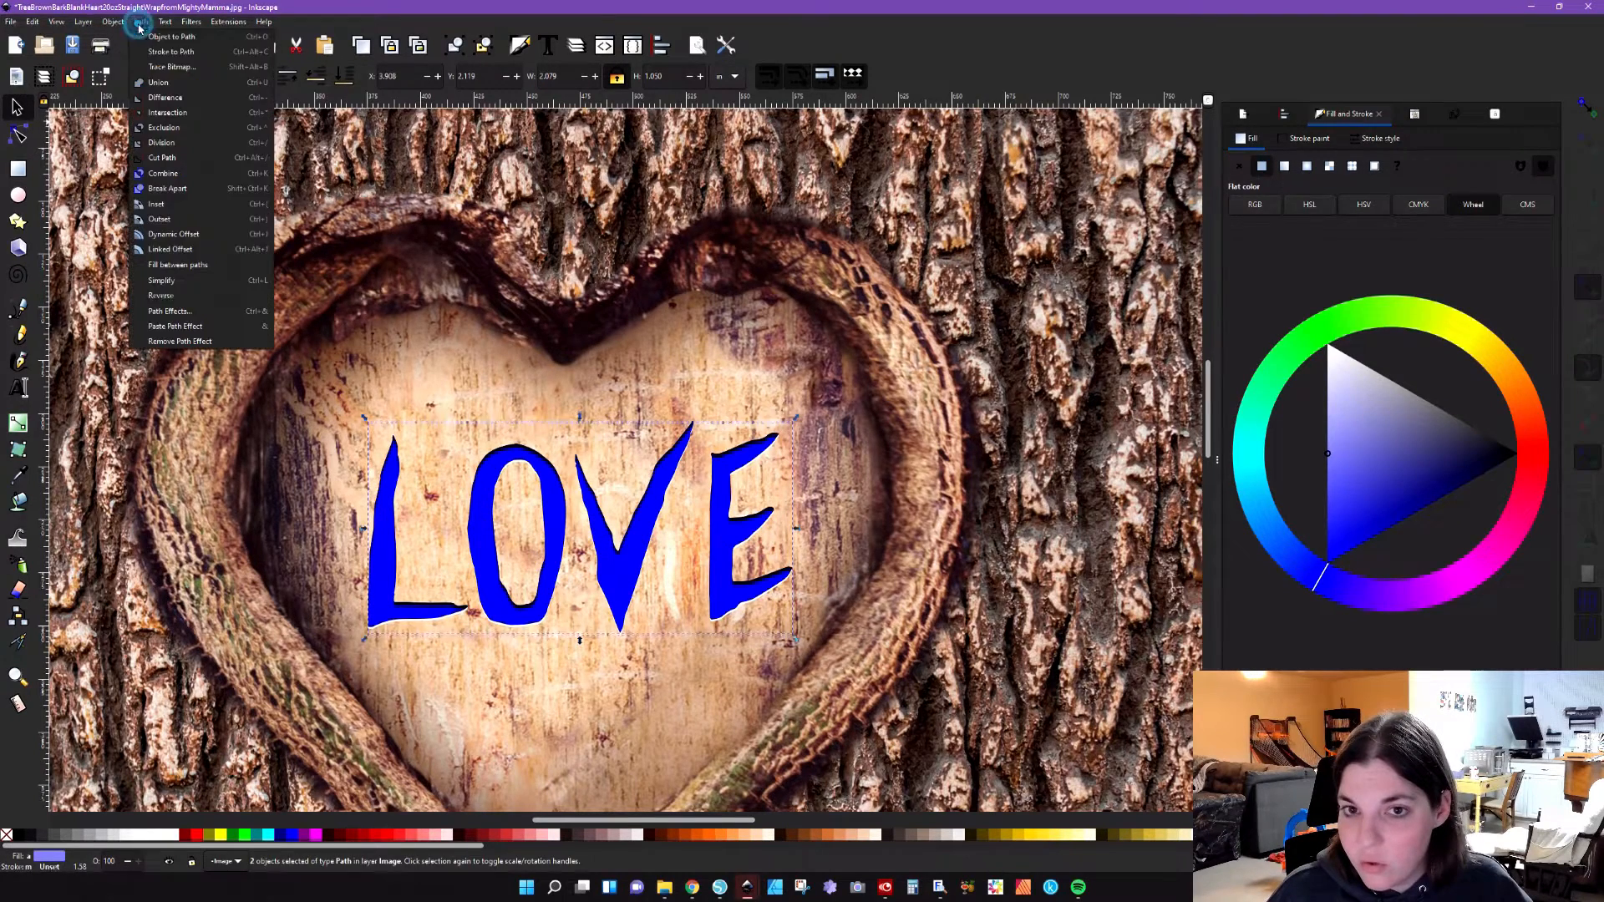
{"action": "left_click", "coordinate": [166, 100]}
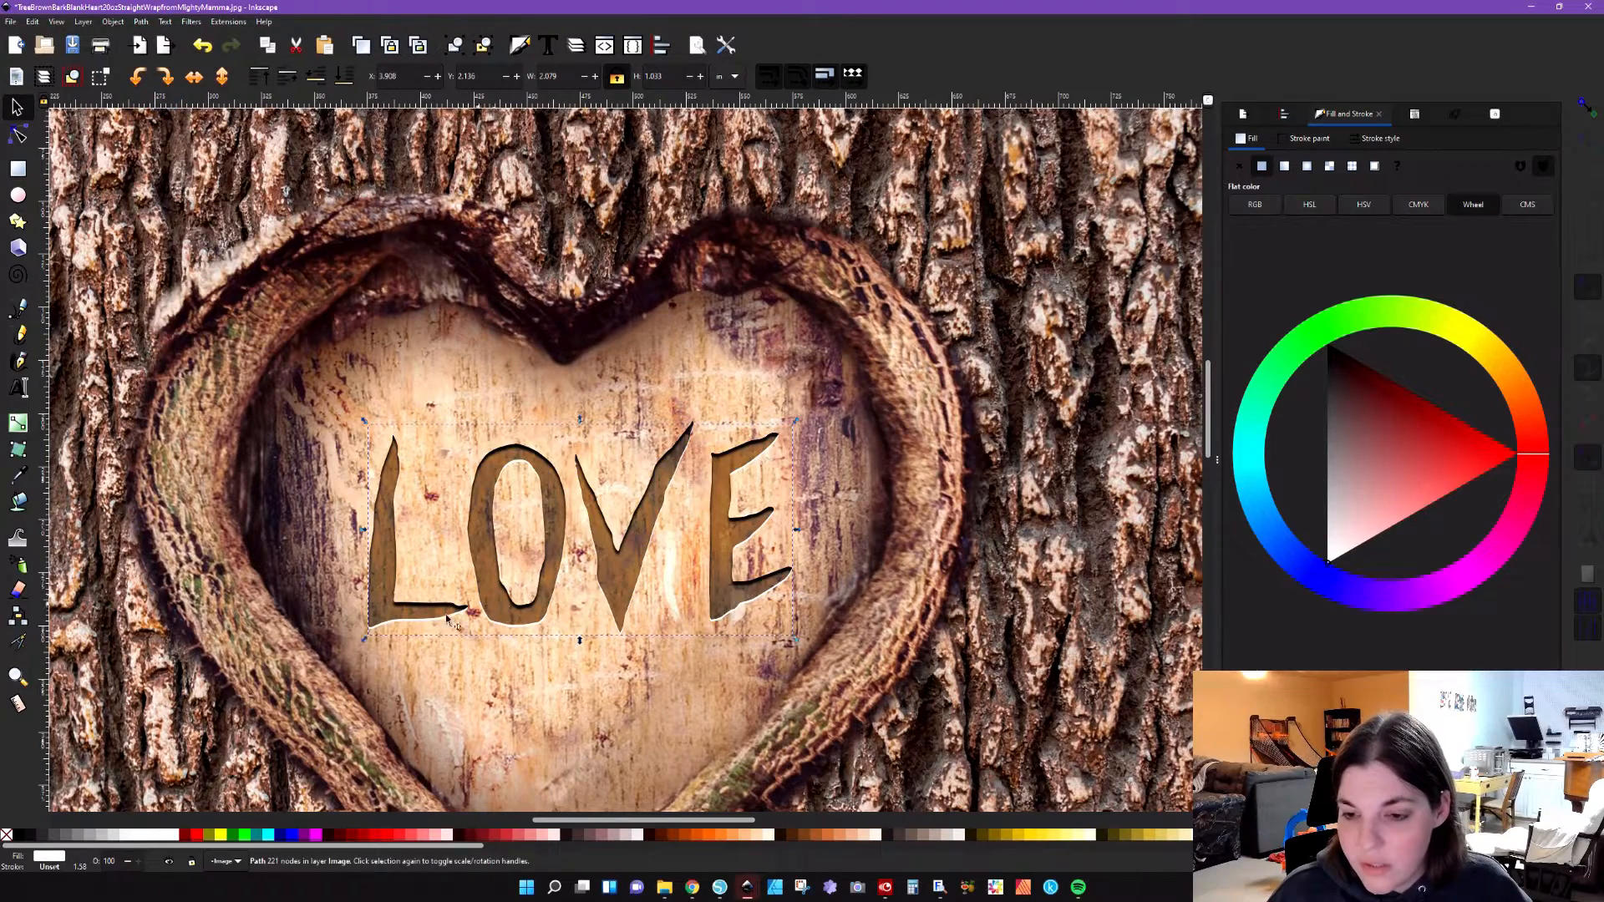
Step: Reduce the opacity of the white edge highlight to about 28%
{"action": "scroll", "coordinate": [519, 628], "scroll_direction": "up", "scroll_amount": 3, "text": "ctrl"}
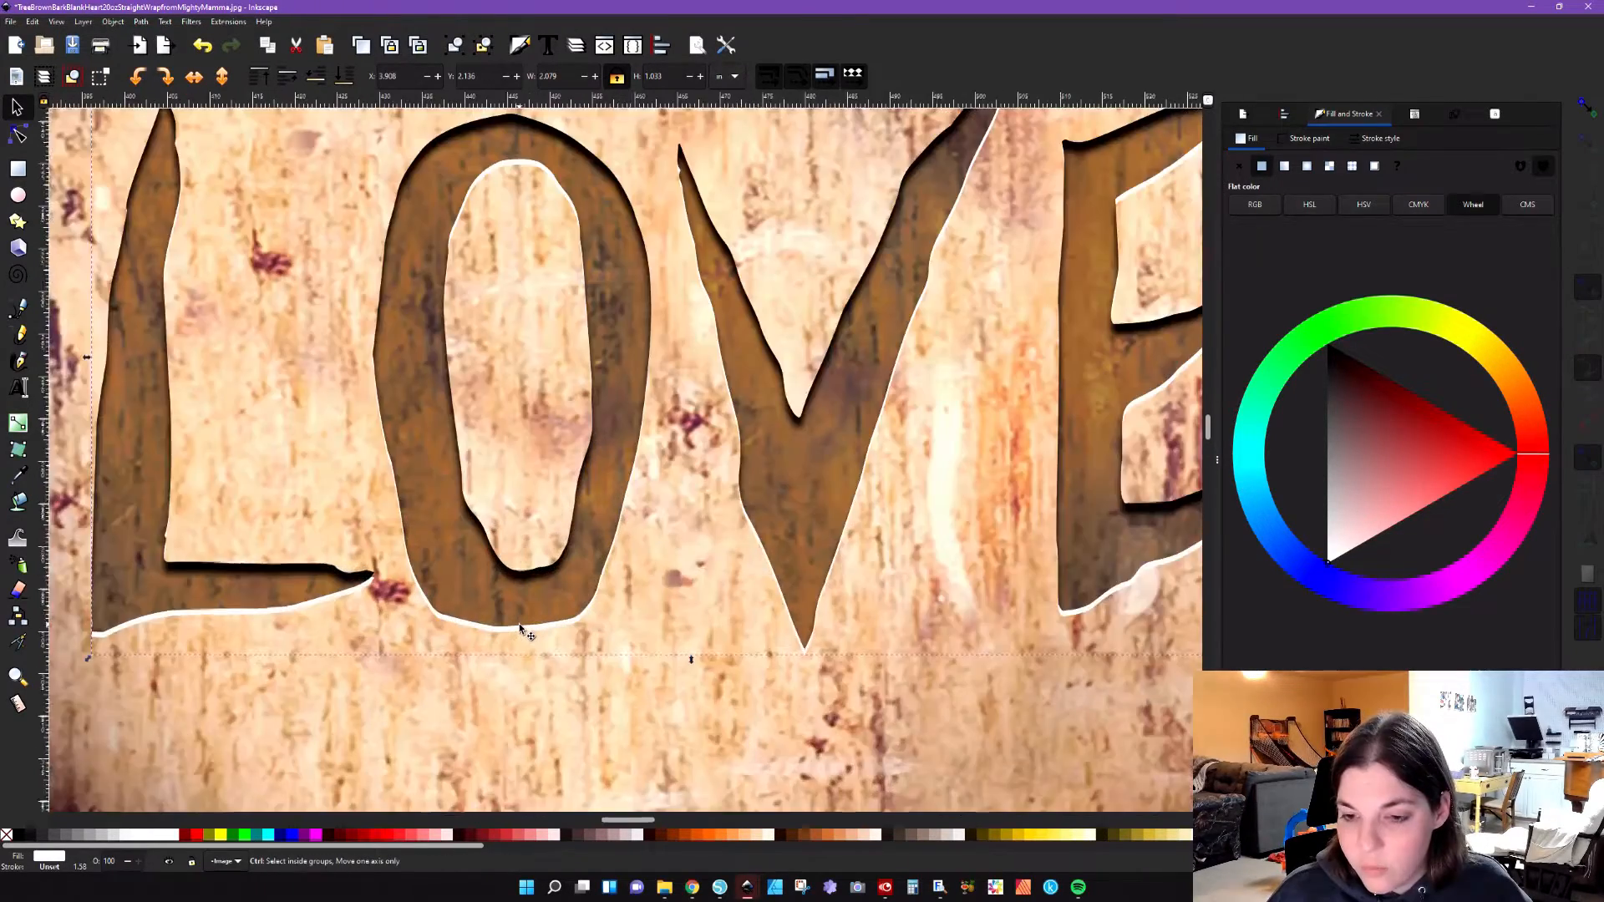
{"action": "scroll", "coordinate": [519, 629], "scroll_direction": "up", "scroll_amount": 2, "text": "ctrl"}
{"action": "scroll", "coordinate": [519, 628], "scroll_direction": "down", "scroll_amount": 1, "text": "ctrl"}
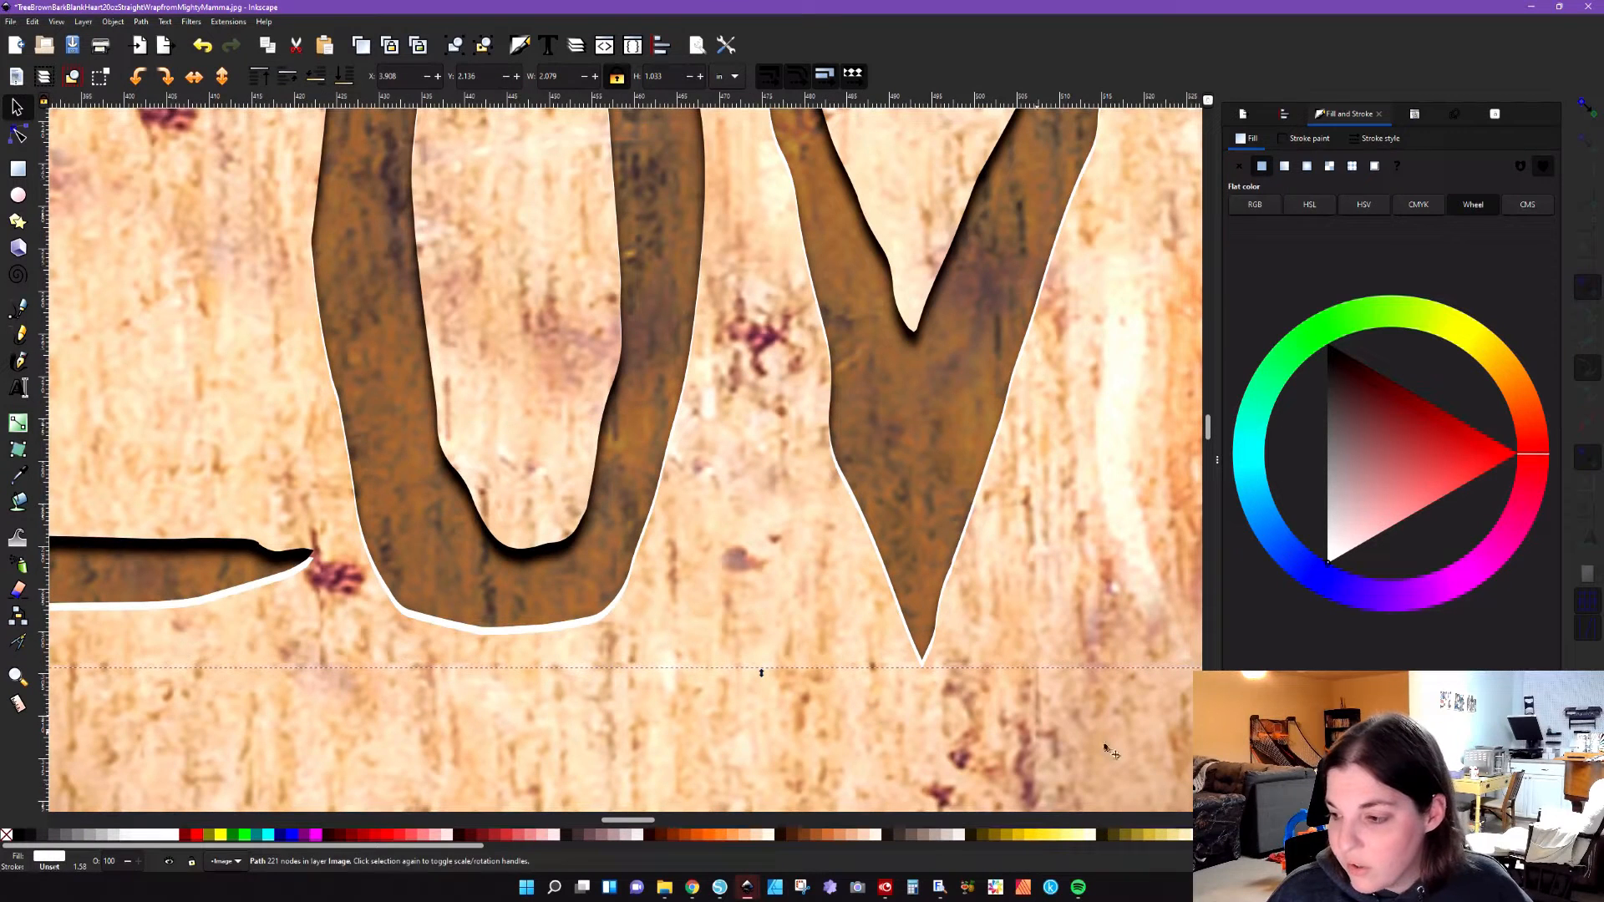
{"action": "type", "text": "45"}
{"action": "key", "text": "Return"}
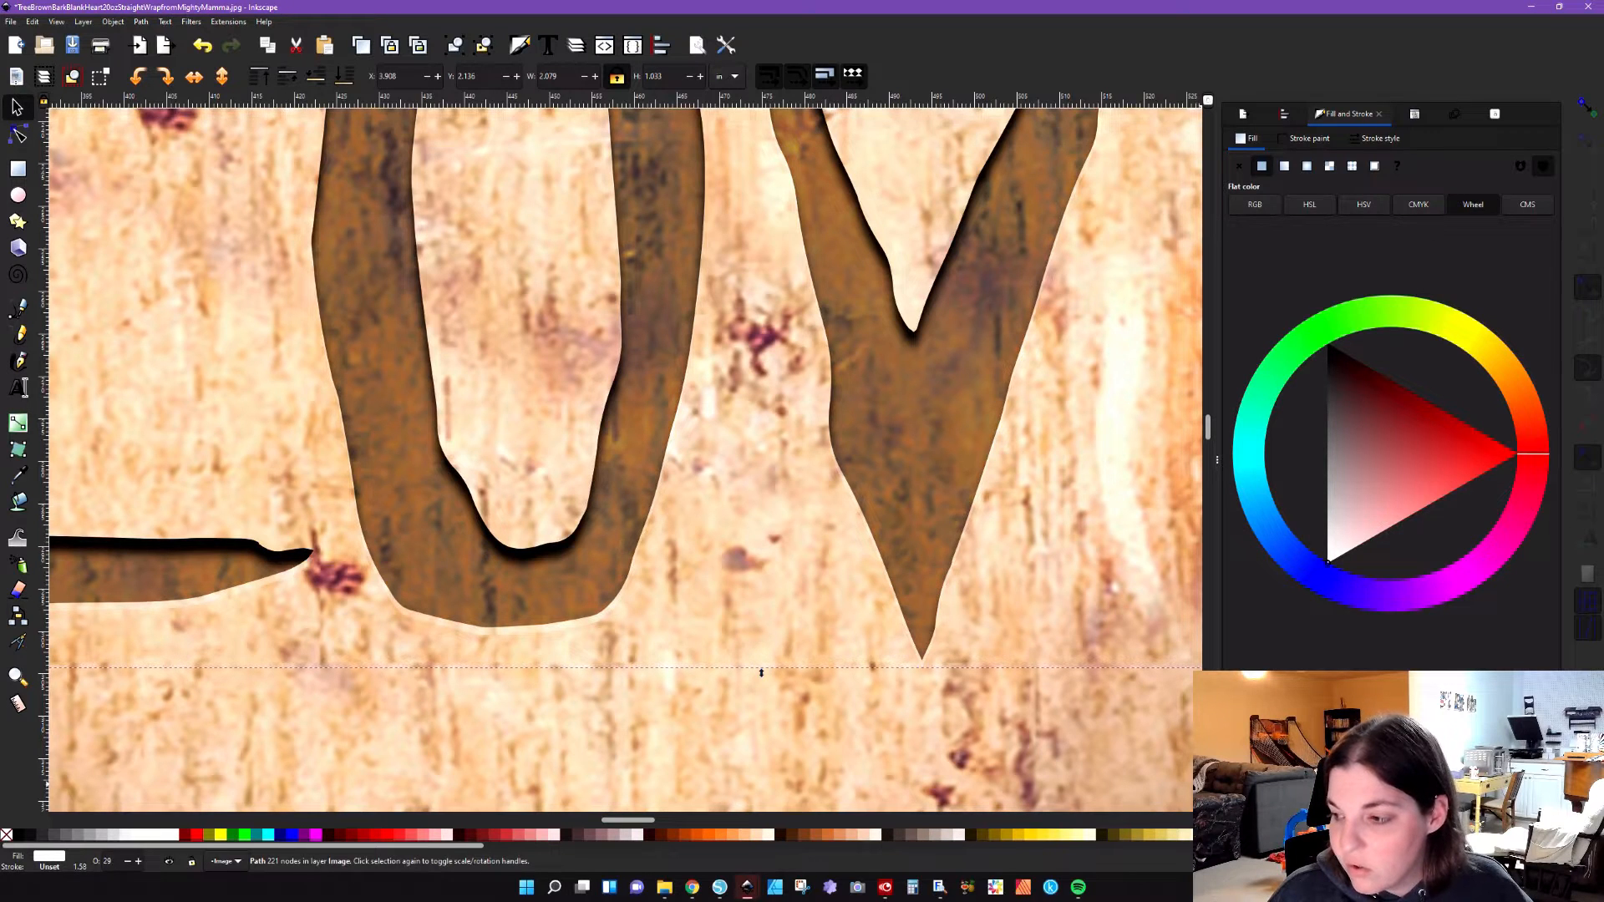
{"action": "scroll", "coordinate": [643, 667], "scroll_direction": "down", "scroll_amount": 2, "text": "ctrl"}
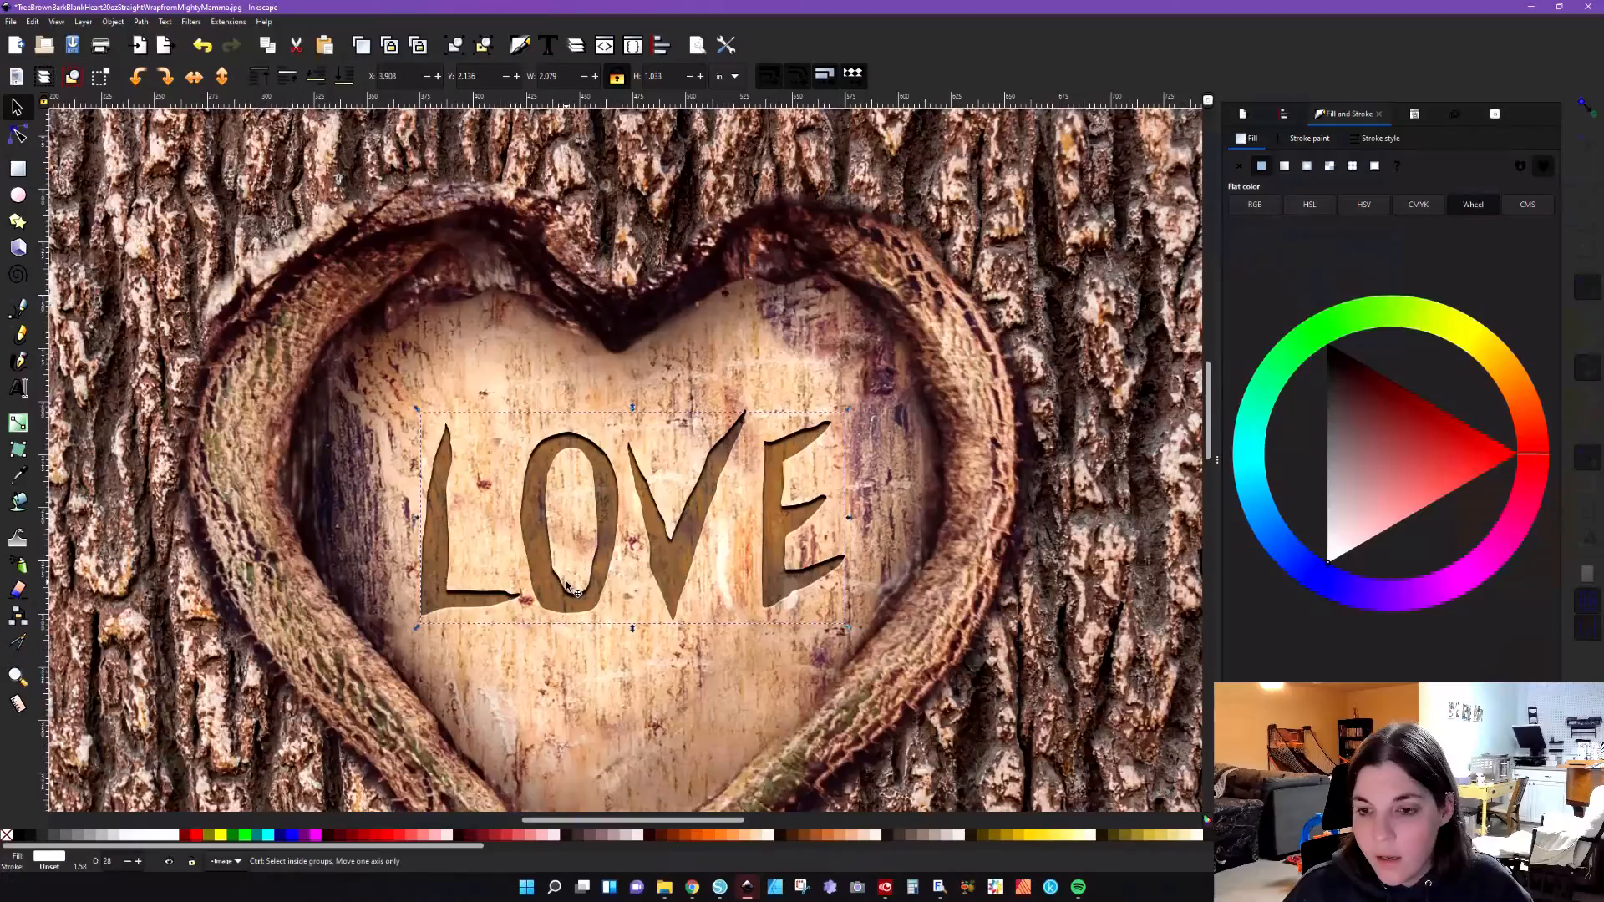
Step: Raise the white edge highlight of the LOVE letters one level in the stacking order
{"action": "scroll", "coordinate": [568, 589], "scroll_direction": "down", "scroll_amount": 2, "text": "ctrl"}
{"action": "scroll", "coordinate": [568, 589], "scroll_direction": "down", "scroll_amount": 4}
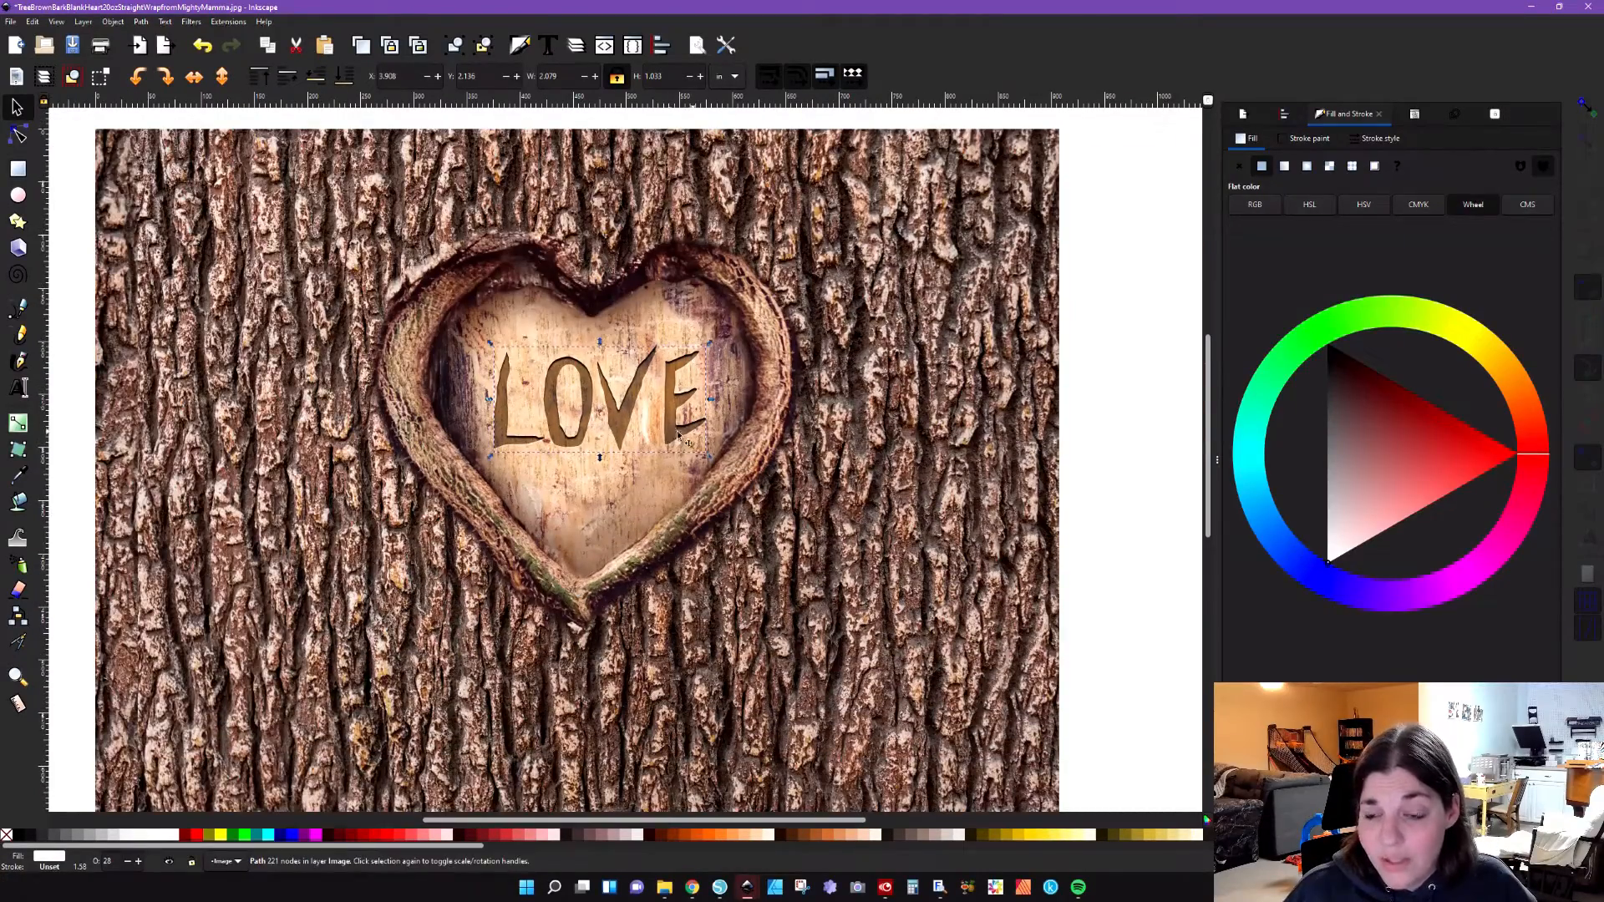
{"action": "scroll", "coordinate": [619, 435], "scroll_direction": "down", "scroll_amount": 1, "text": "ctrl"}
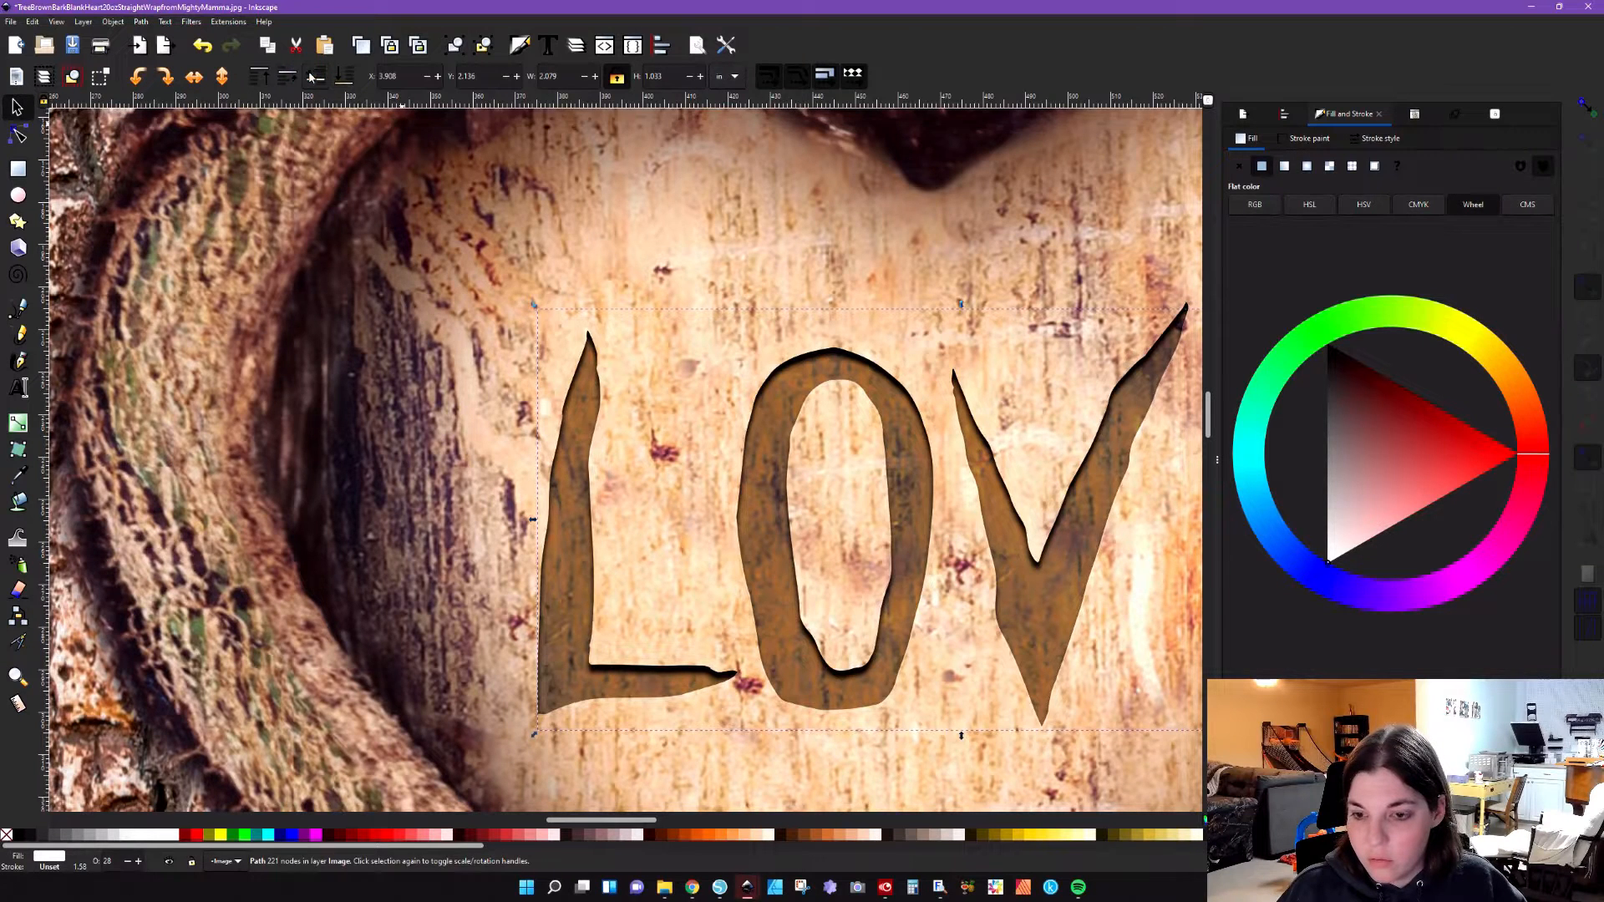
{"action": "left_click", "coordinate": [290, 74]}
Step: Move the darkened wood LOVE letters off the heart to inspect the shadow and white highlight beneath, and undo the move
{"action": "left_click", "coordinate": [564, 616]}
{"action": "scroll", "coordinate": [585, 617], "scroll_direction": "down", "scroll_amount": 4}
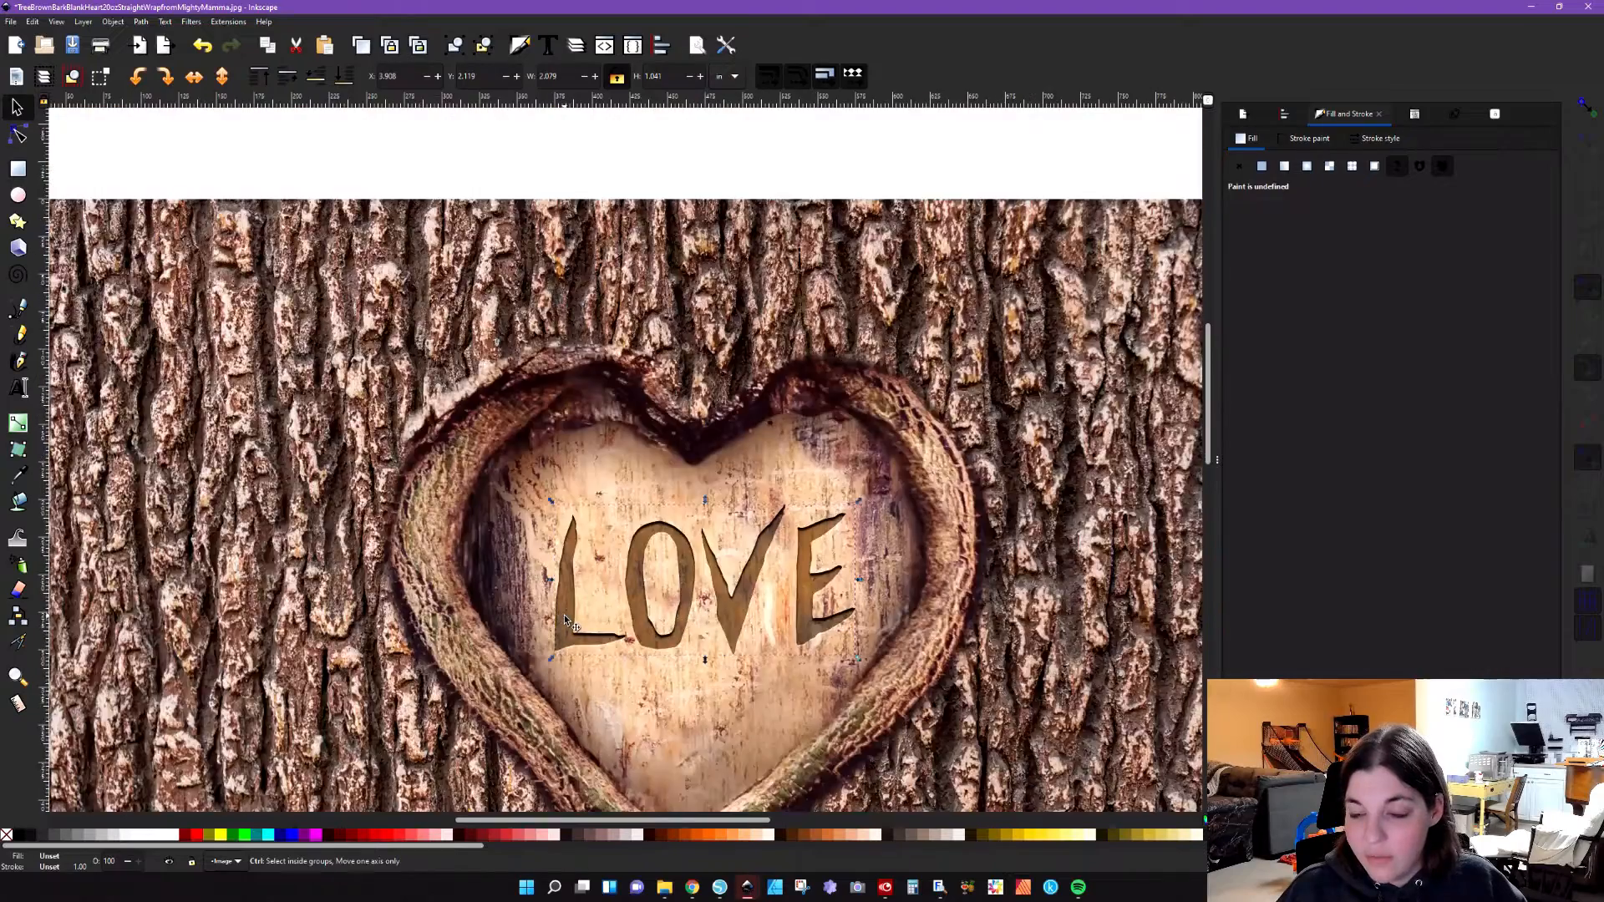
{"action": "scroll", "coordinate": [618, 622], "scroll_direction": "down", "scroll_amount": 4}
{"action": "left_click_drag", "start_coordinate": [630, 484], "coordinate": [63, 422]}
{"action": "scroll", "coordinate": [710, 488], "scroll_direction": "up", "scroll_amount": 1}
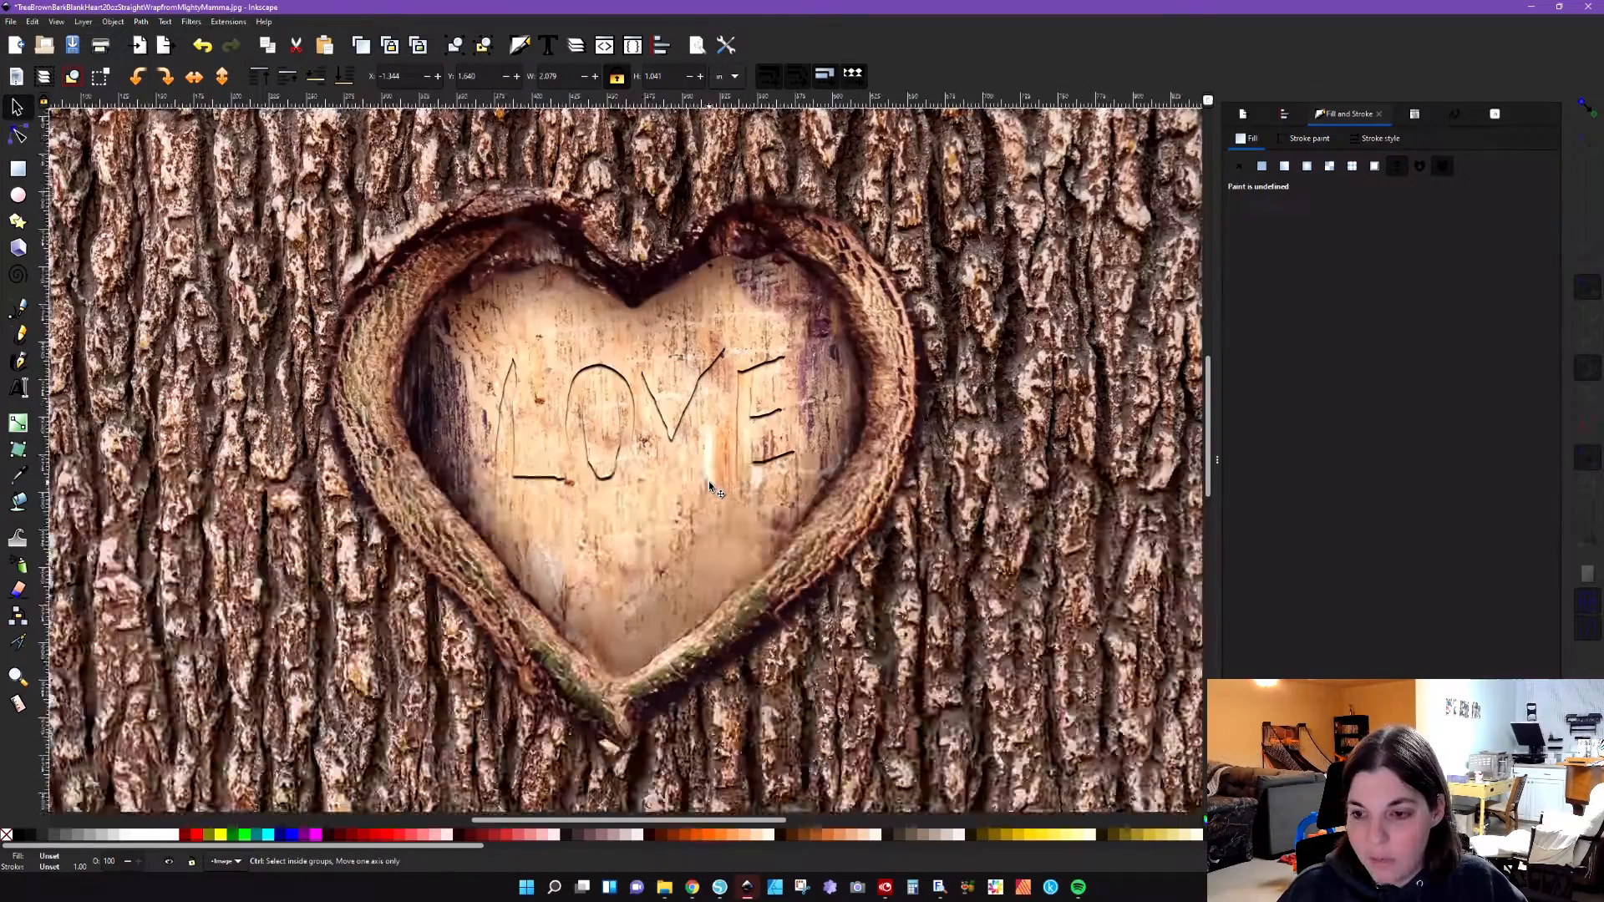
{"action": "scroll", "coordinate": [710, 489], "scroll_direction": "up", "scroll_amount": 3}
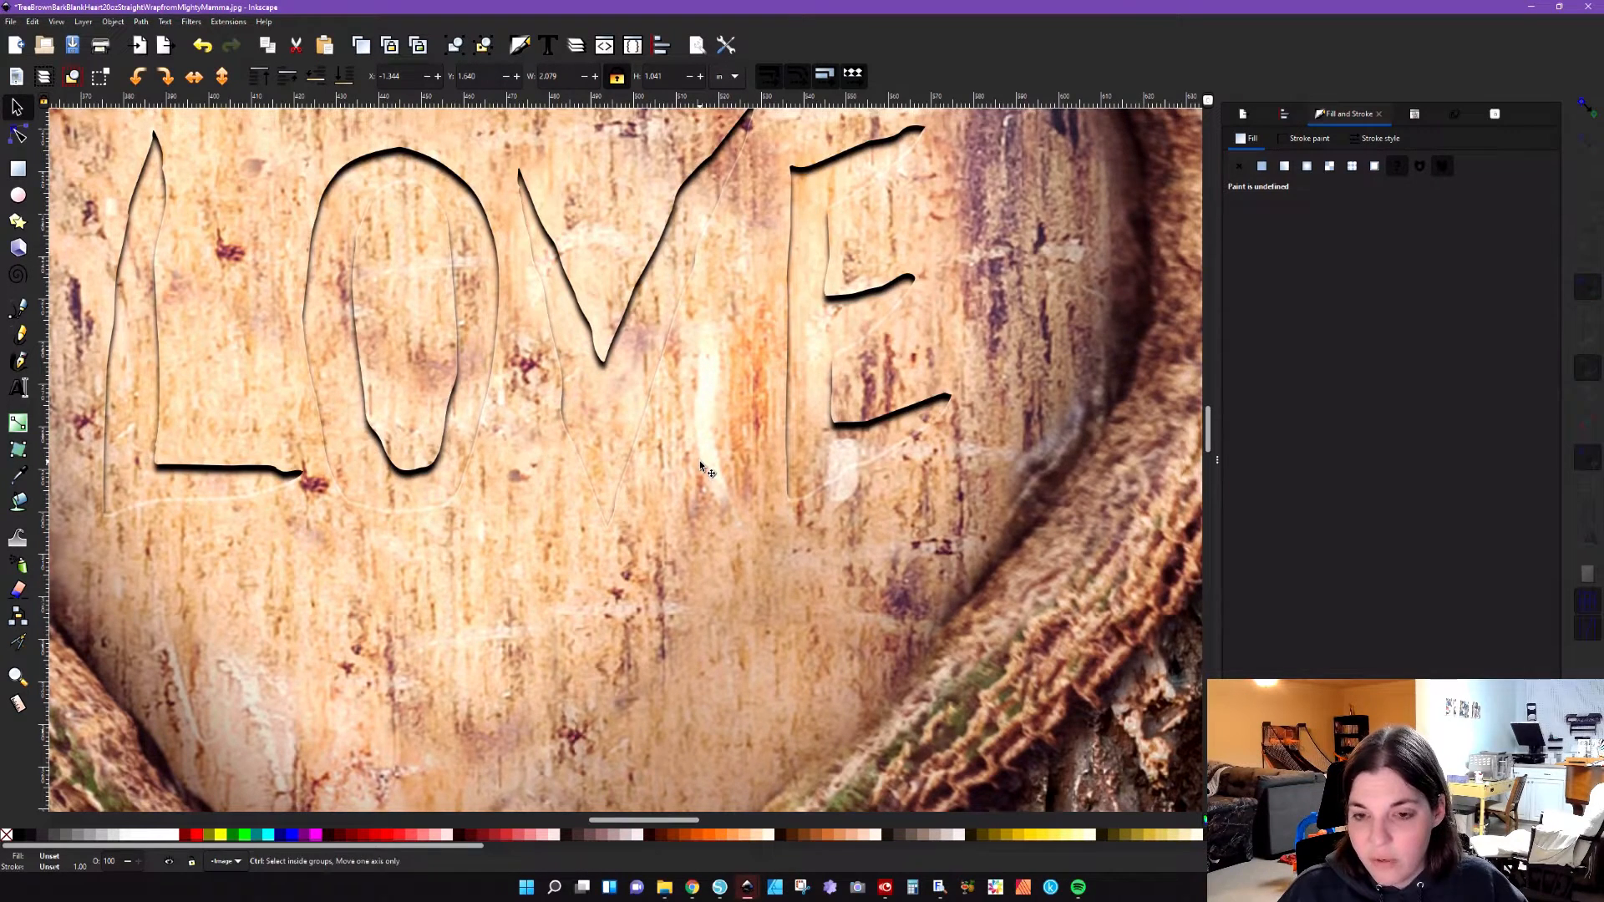
{"action": "scroll", "coordinate": [707, 469], "scroll_direction": "down", "scroll_amount": 1}
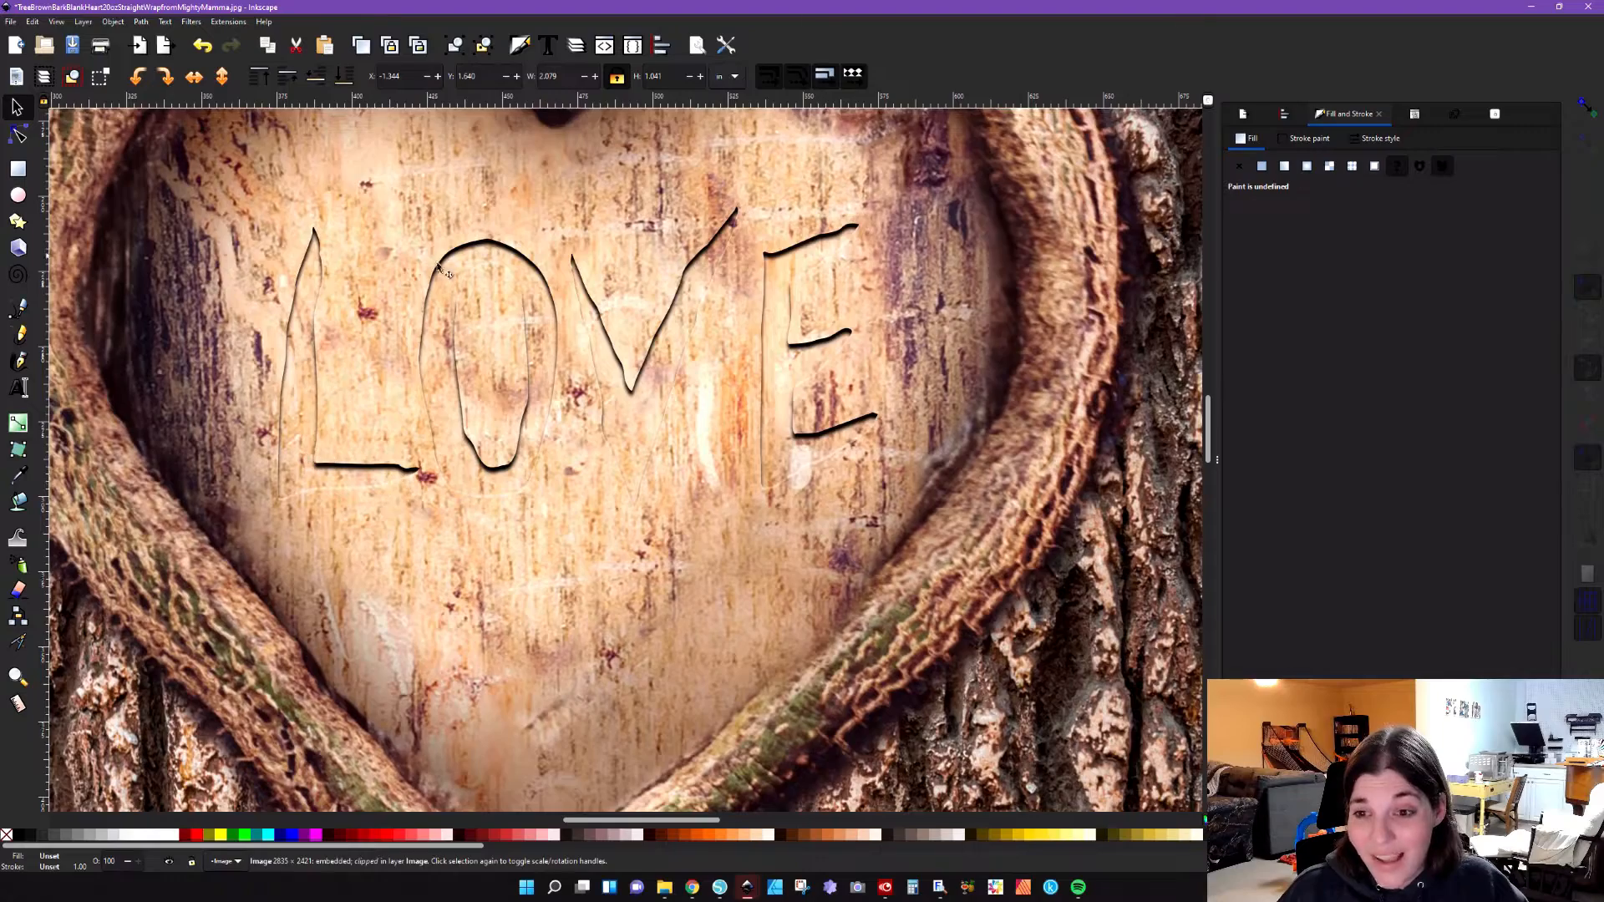
{"action": "scroll", "coordinate": [637, 442], "scroll_direction": "down", "scroll_amount": 4}
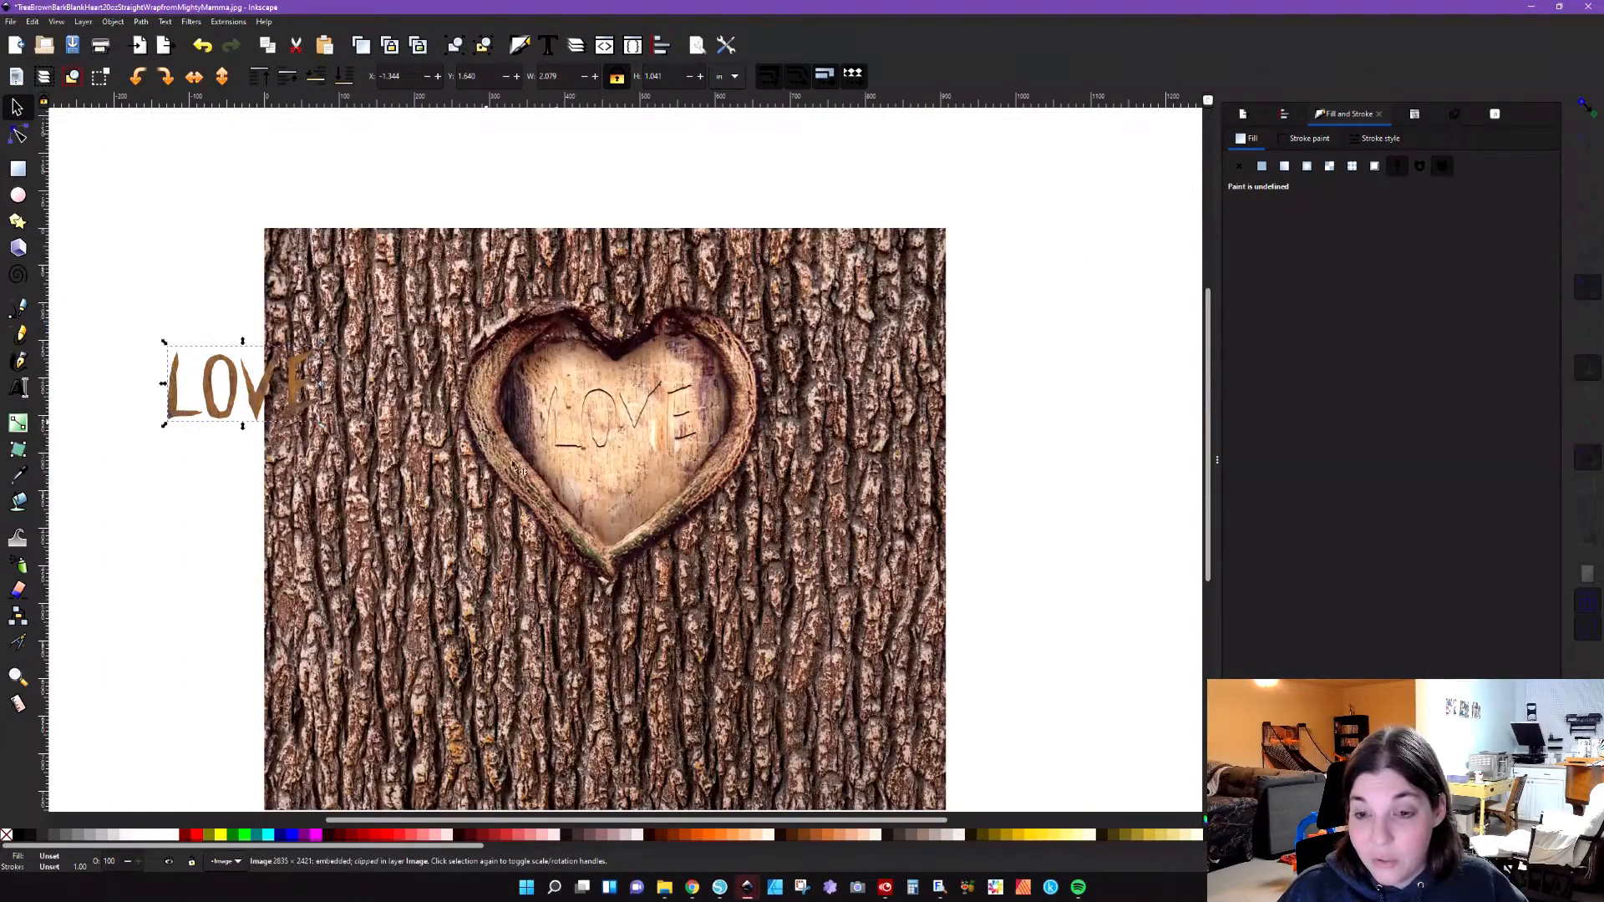
{"action": "key", "text": "ctrl+z"}
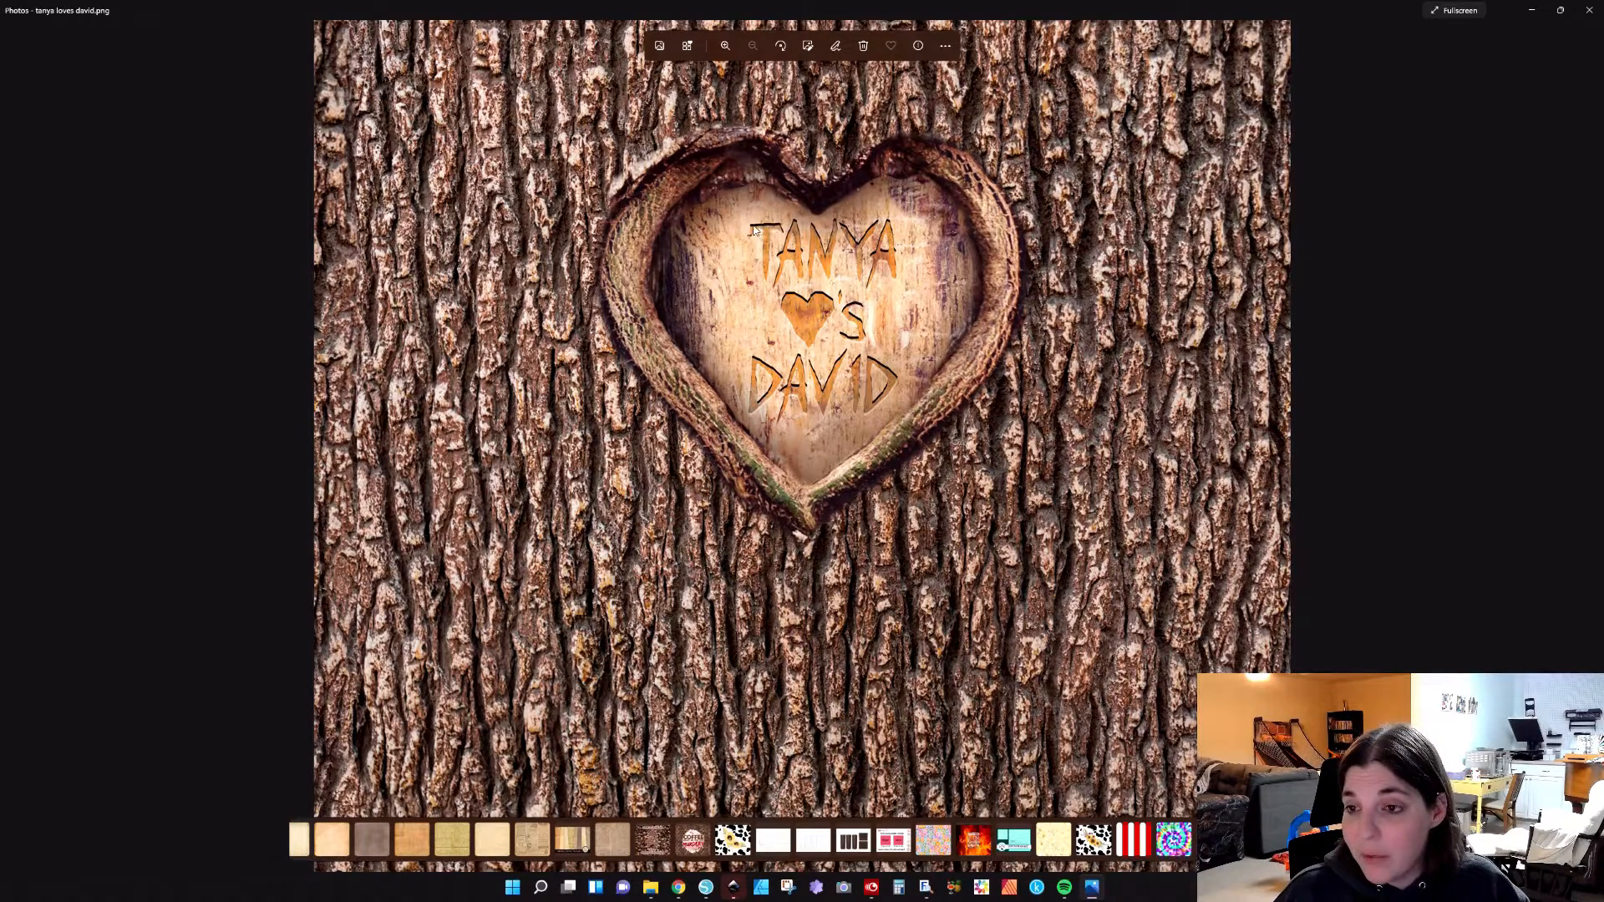
Step: Switch to Photos and examine the carved lettering, shadow edges and wood tone in the finished heart example up close
{"action": "scroll", "coordinate": [736, 230], "scroll_direction": "up", "scroll_amount": 10}
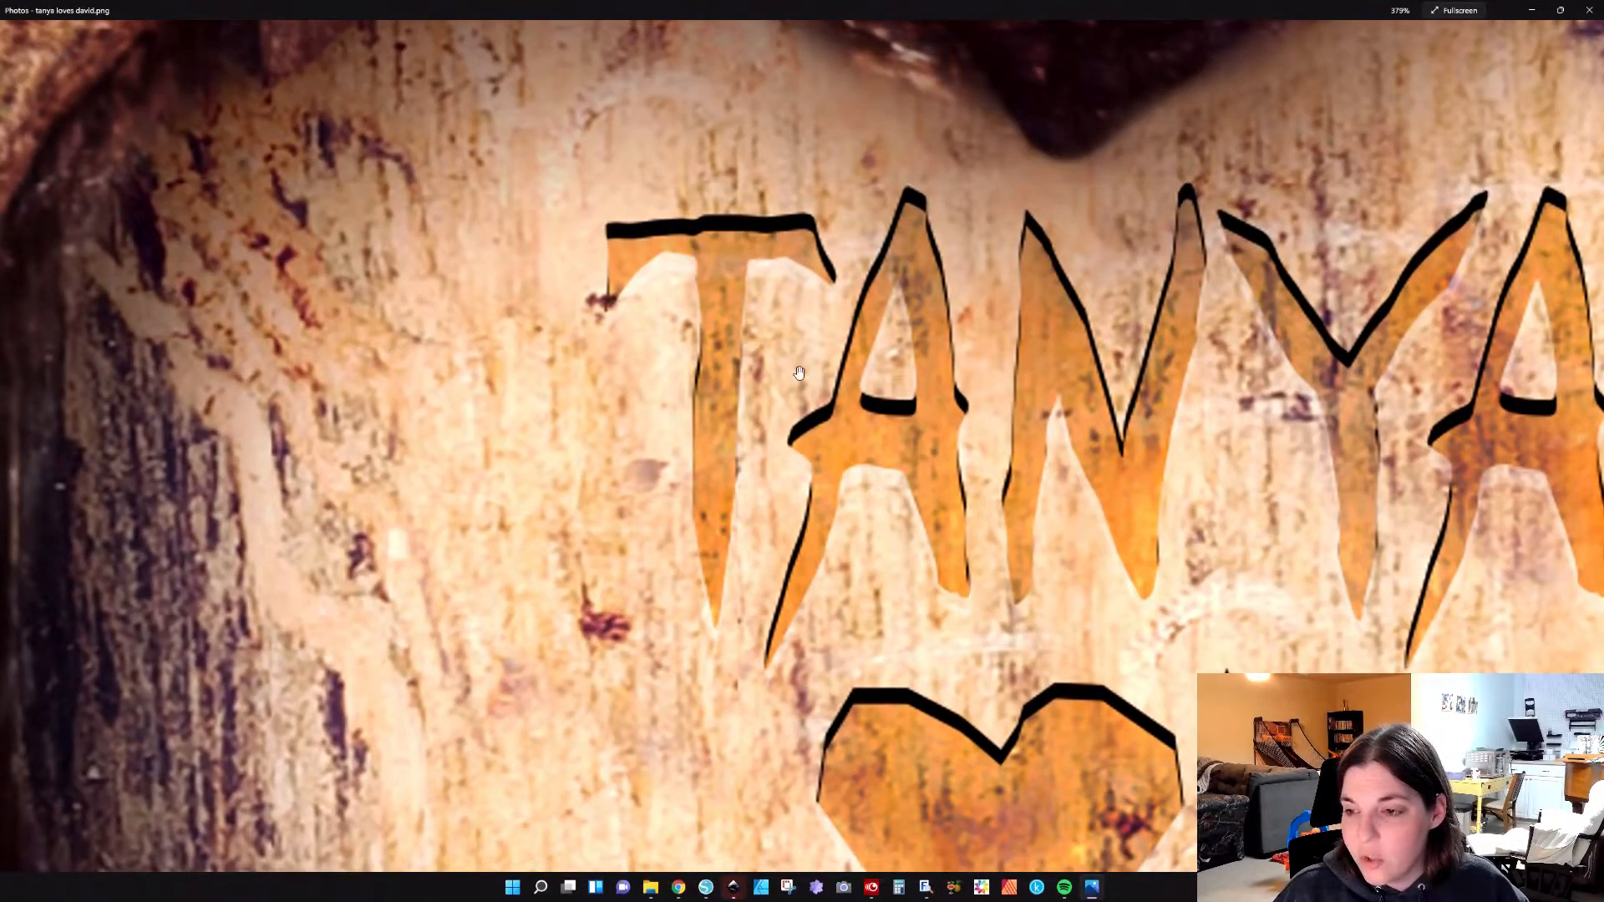
{"action": "scroll", "coordinate": [800, 372], "scroll_direction": "down", "scroll_amount": 5}
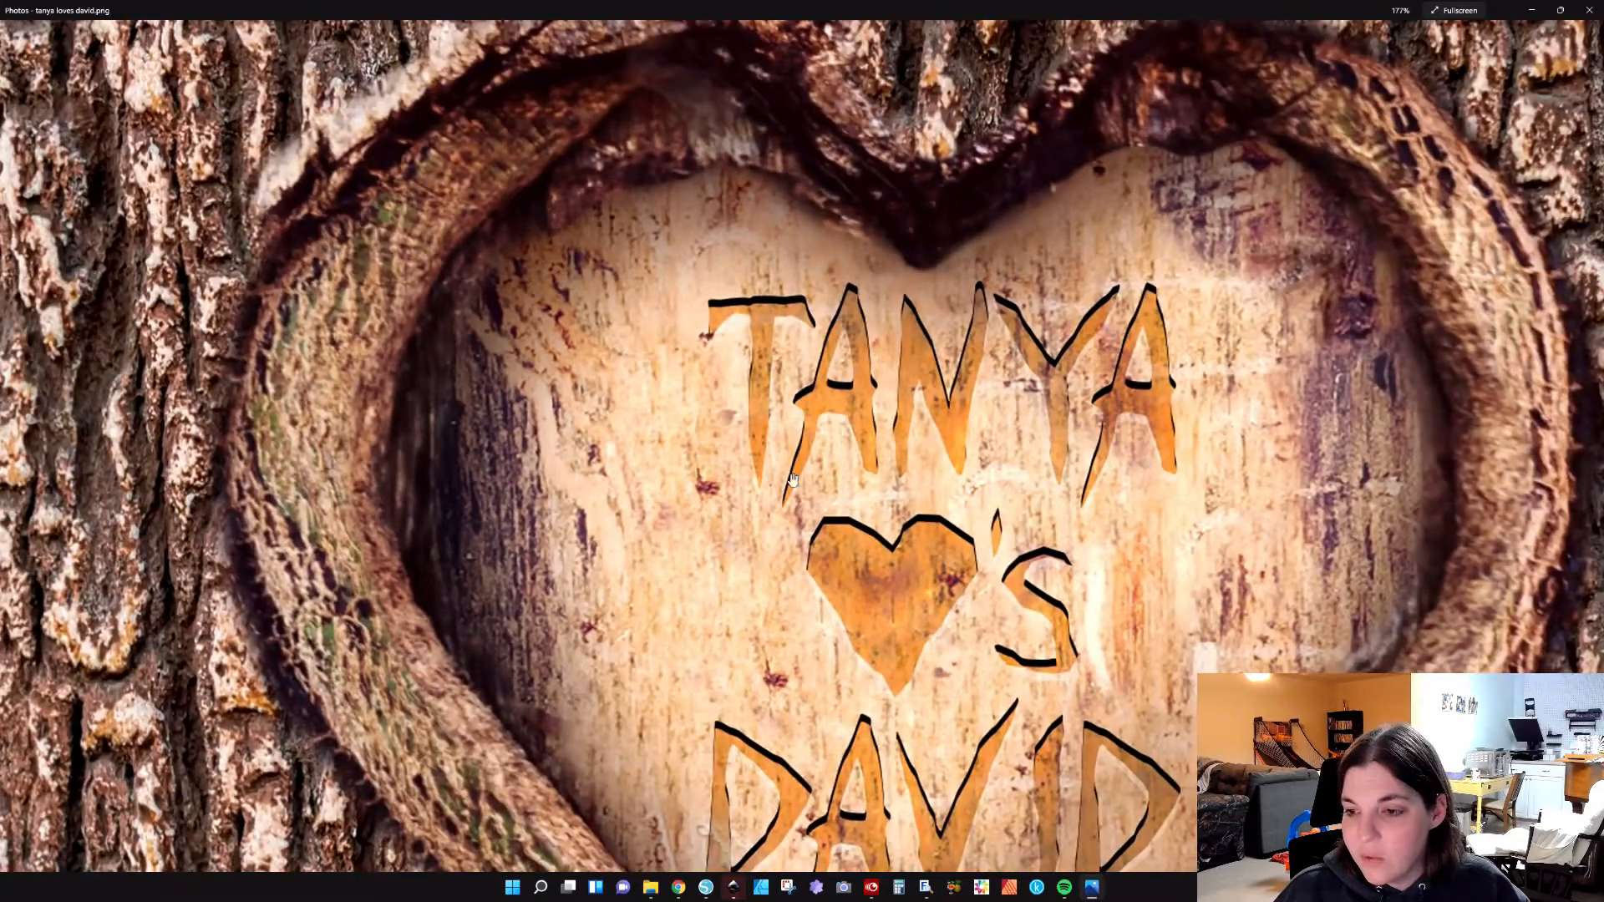
{"action": "scroll", "coordinate": [793, 479], "scroll_direction": "up", "scroll_amount": 5}
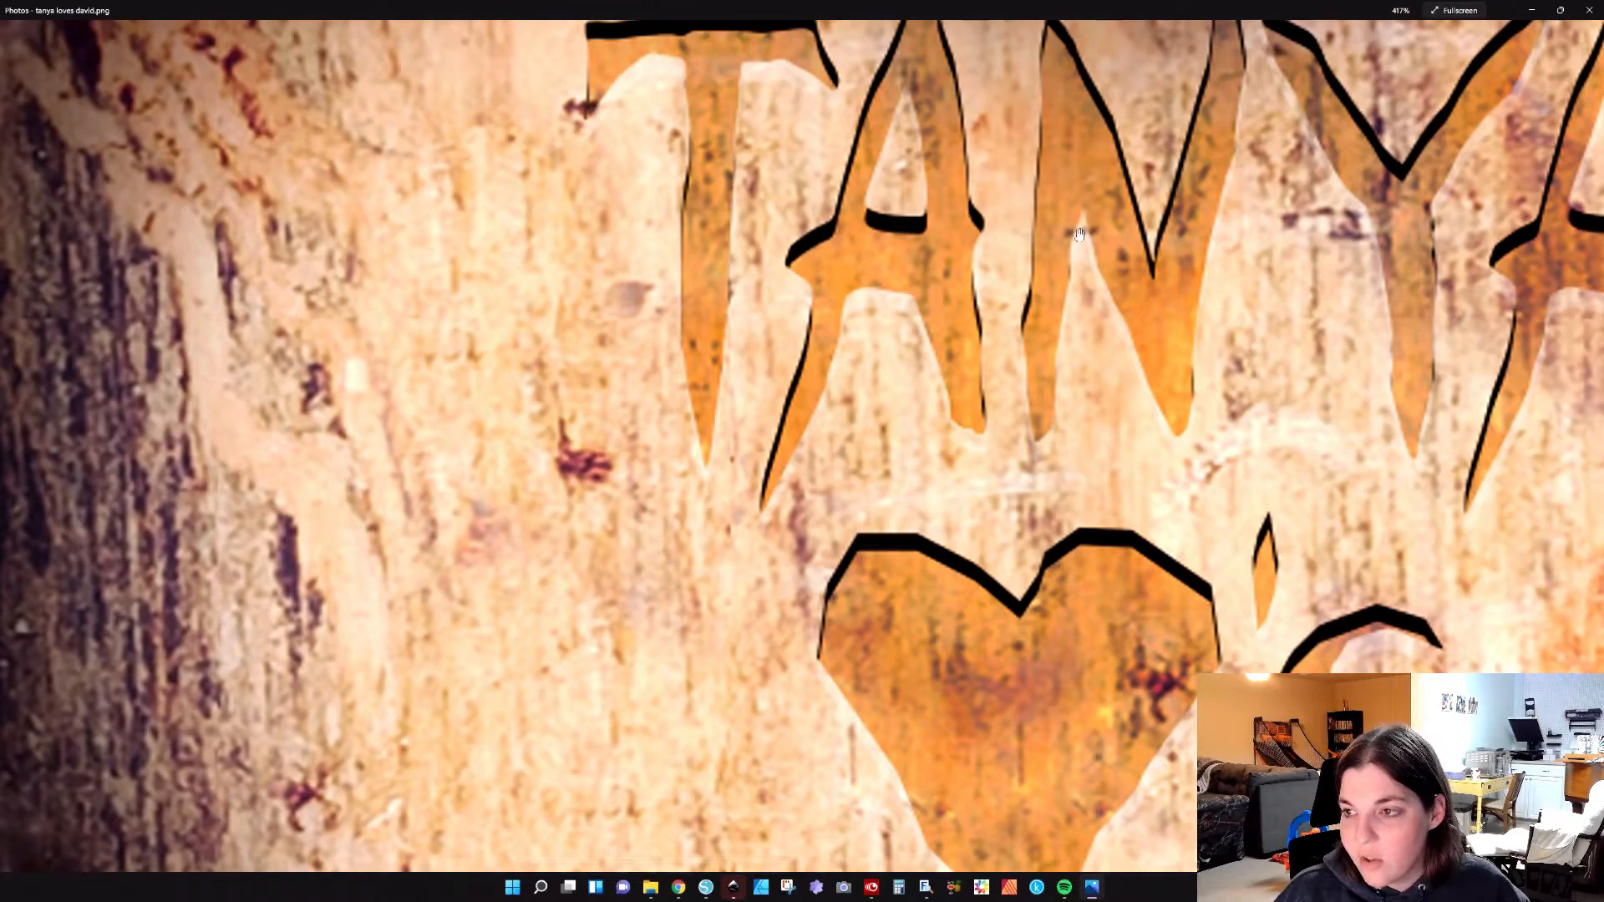
{"action": "scroll", "coordinate": [994, 299], "scroll_direction": "down", "scroll_amount": 6}
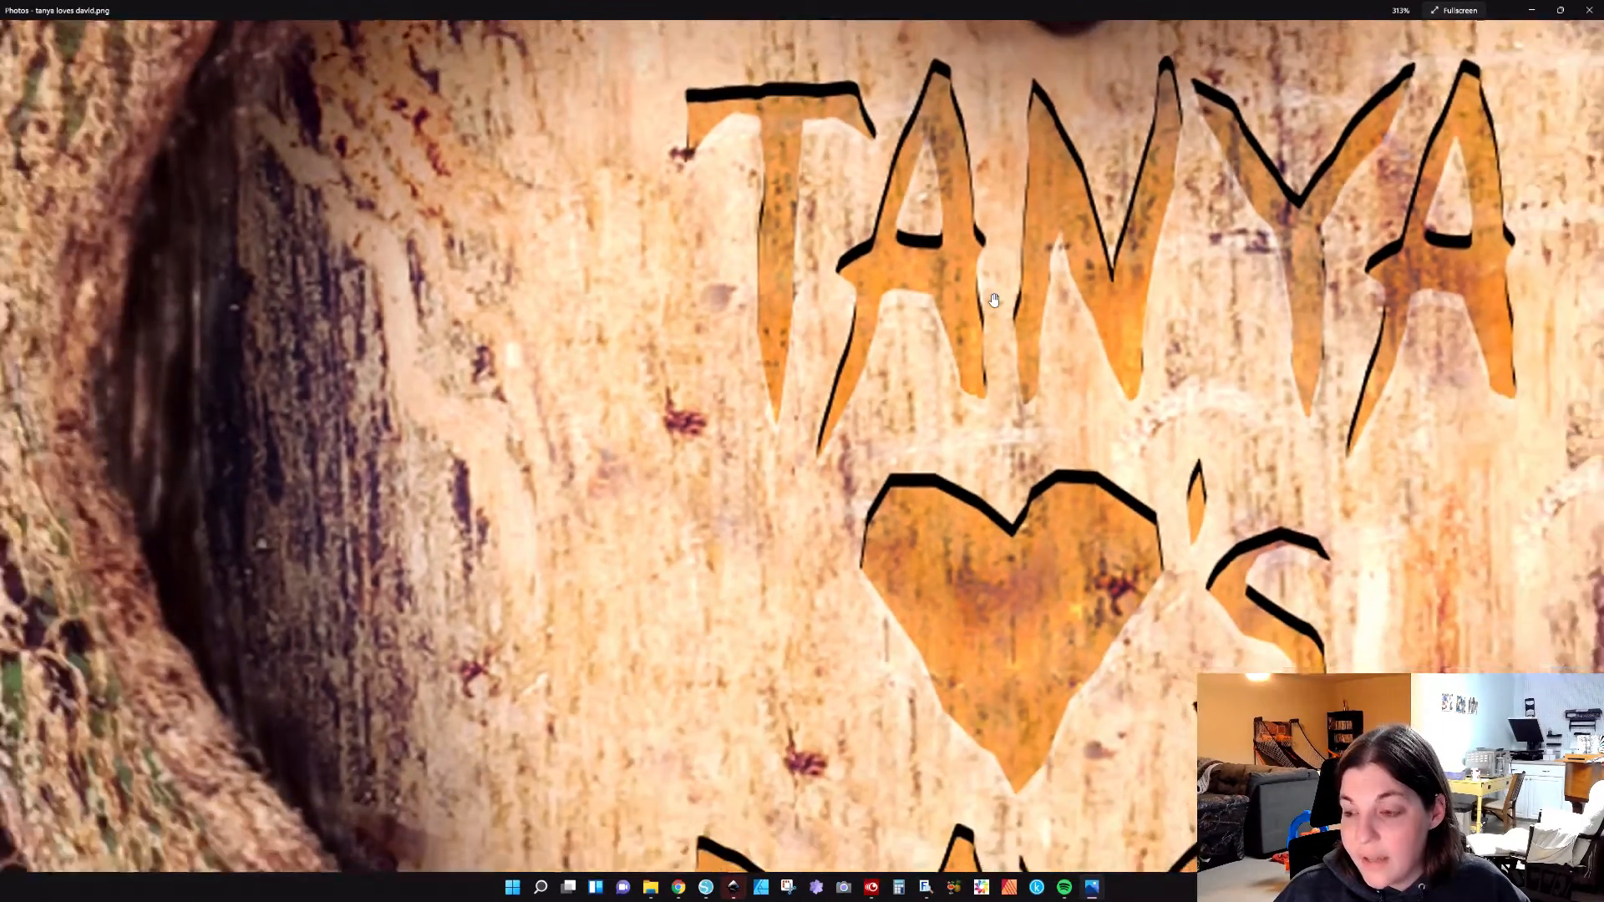
{"action": "scroll", "coordinate": [994, 299], "scroll_direction": "down", "scroll_amount": 4}
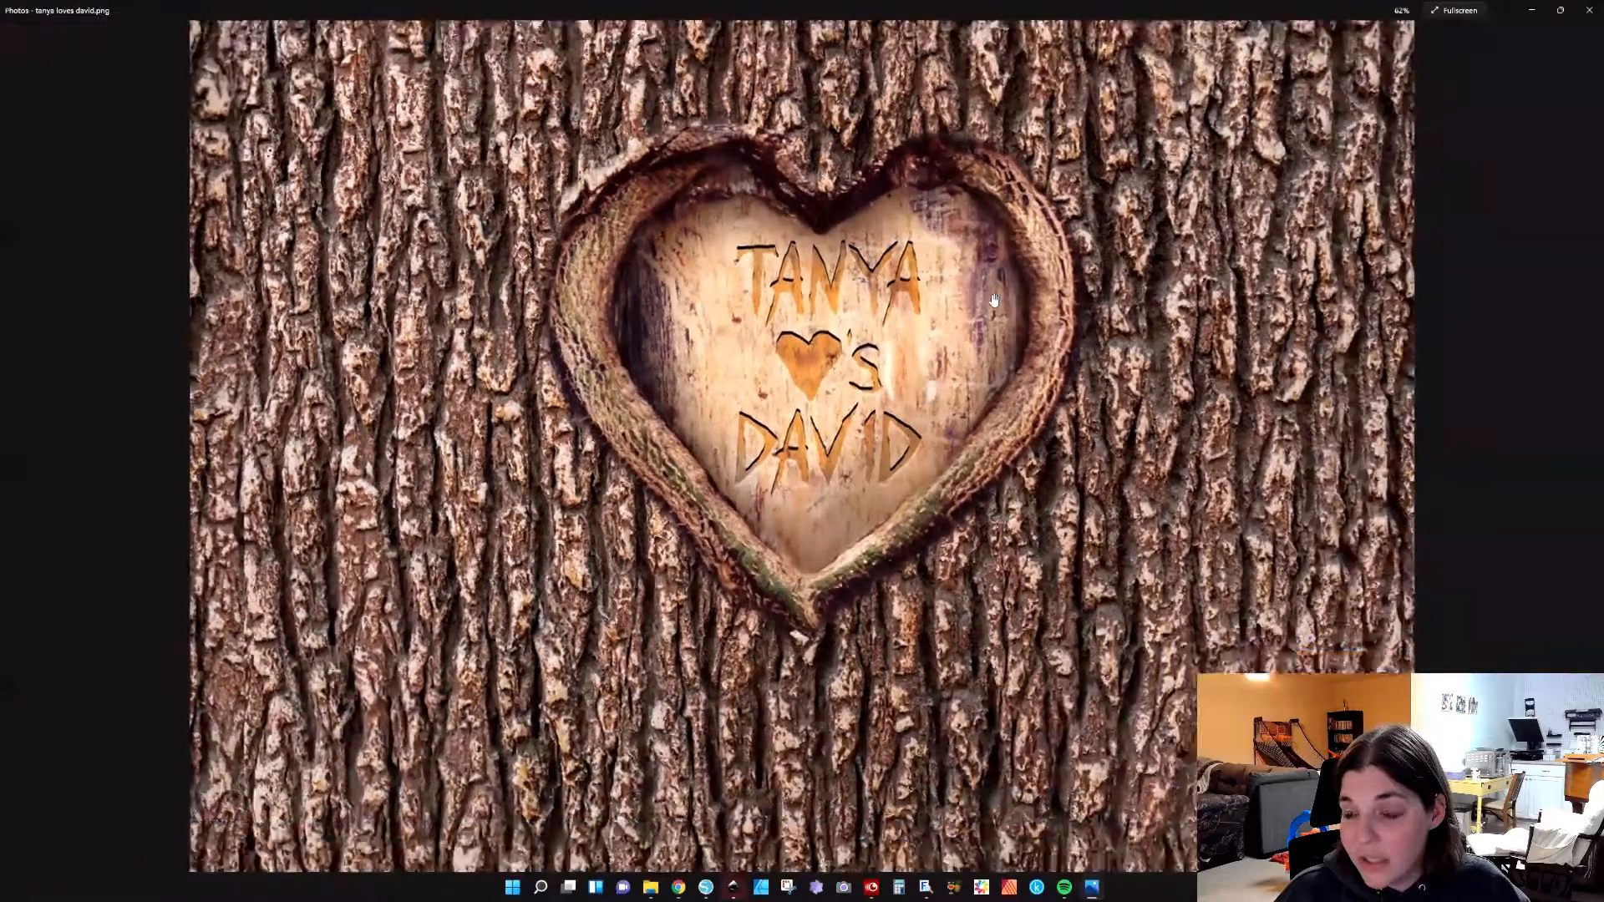